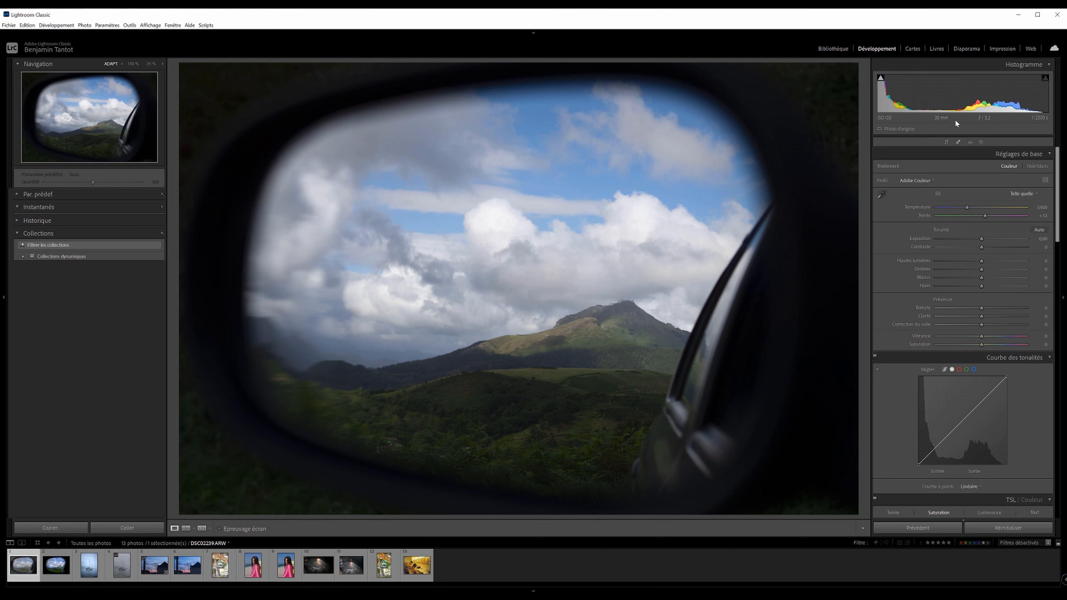
# - Show the photo information overlay and compare DSC02239.ARW with DSC02239_retouche.jpeg
pyautogui.press('i')
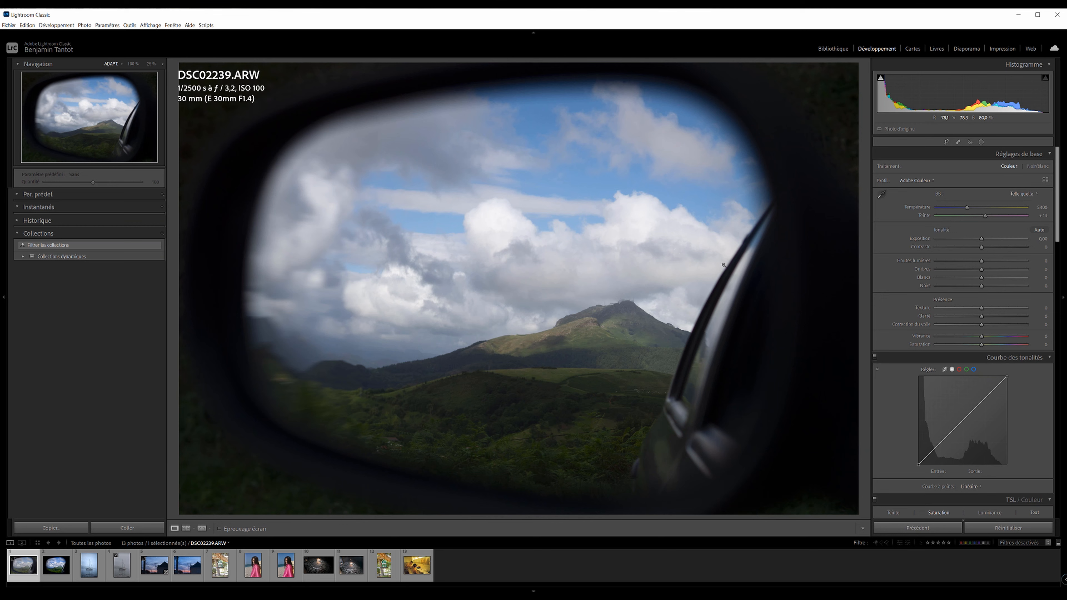
pyautogui.click(56, 564)
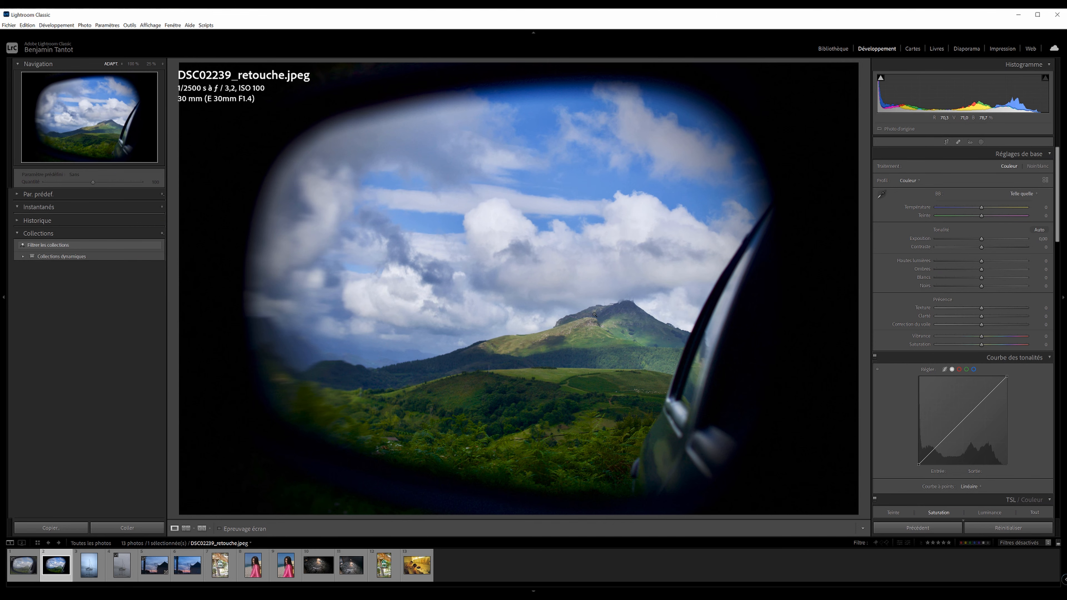
pyautogui.click(21, 567)
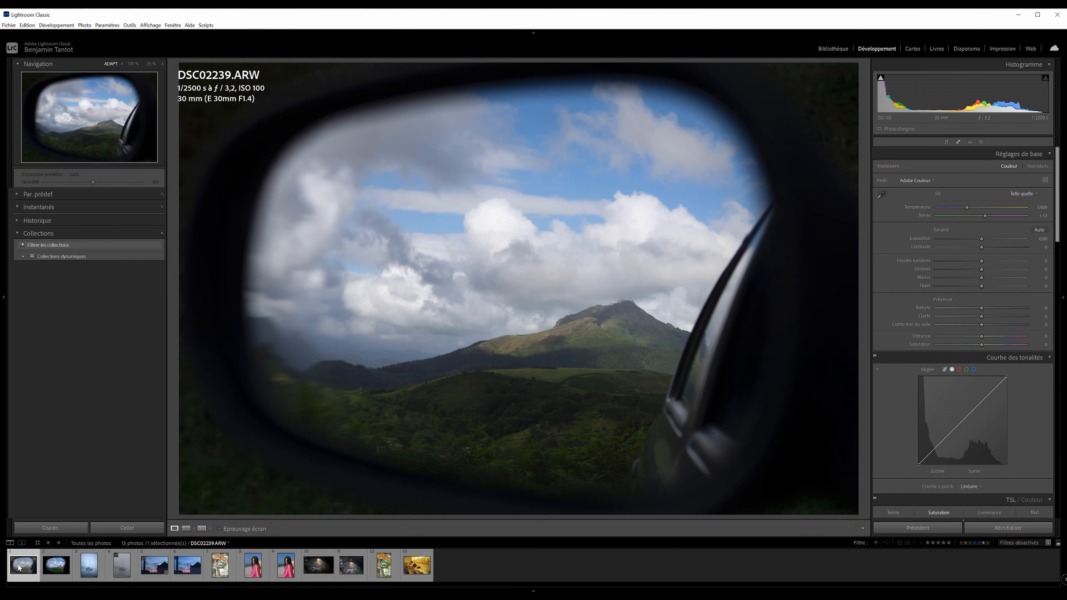
# - Create a virtual copy of DSC02239.ARW with exposure +1.26, contrast +19, highlights −96, shadows +62, whites +20 and blacks +17
pyautogui.rightClick(19, 571)
pyautogui.click(129, 468)
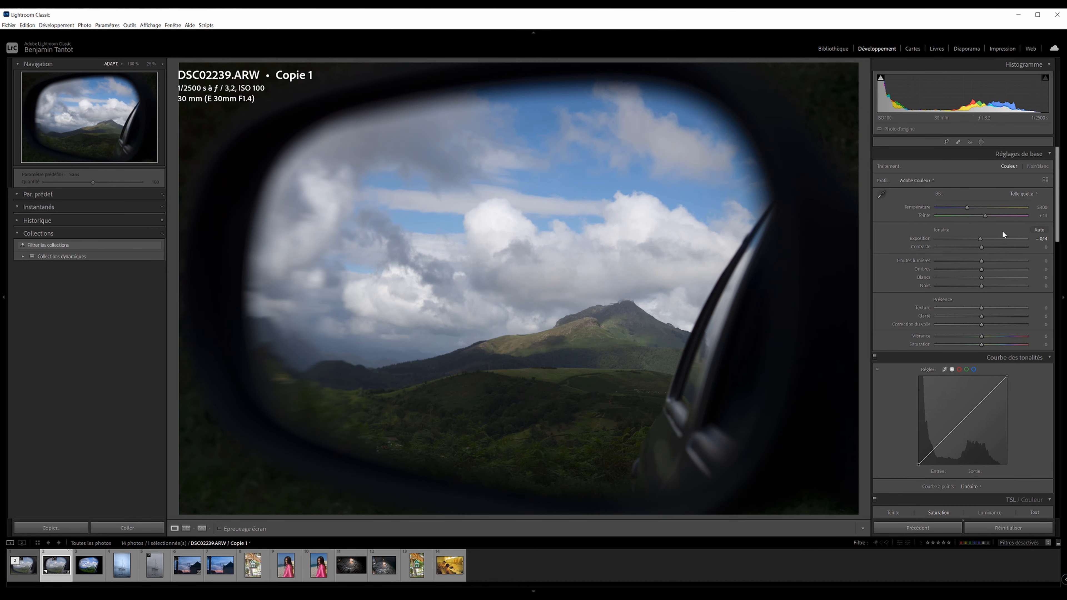
pyautogui.moveTo(981, 240)
pyautogui.mouseDown()
pyautogui.moveTo(994, 240)
pyautogui.moveTo(966, 261)
pyautogui.moveTo(939, 261)
pyautogui.moveTo(992, 278)
pyautogui.moveTo(989, 247)
pyautogui.mouseUp()
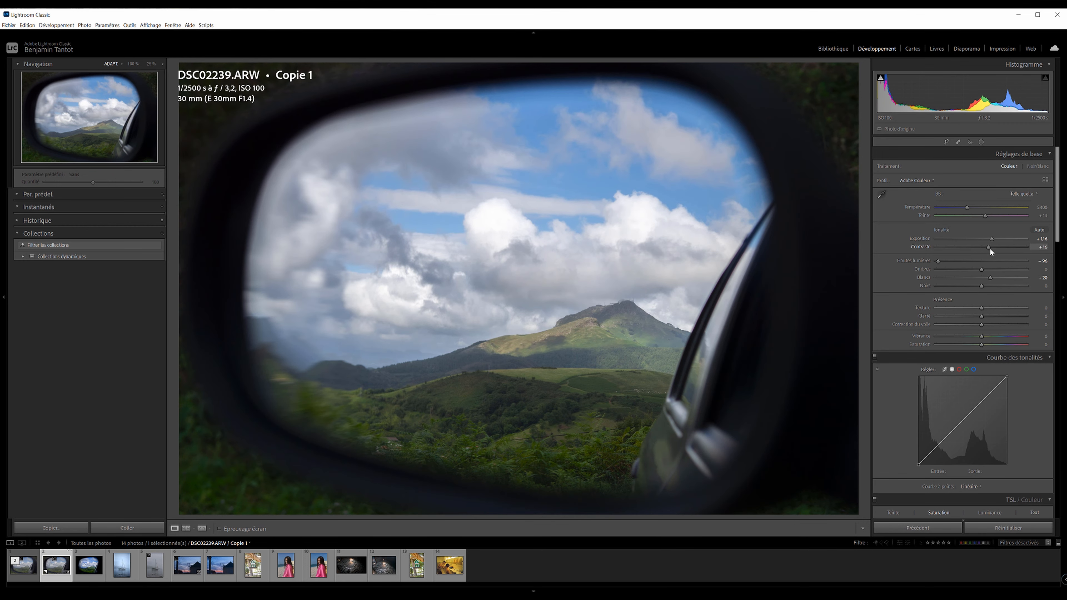
pyautogui.moveTo(982, 285); pyautogui.dragTo(957, 279)
pyautogui.moveTo(1003, 278); pyautogui.dragTo(1010, 278)
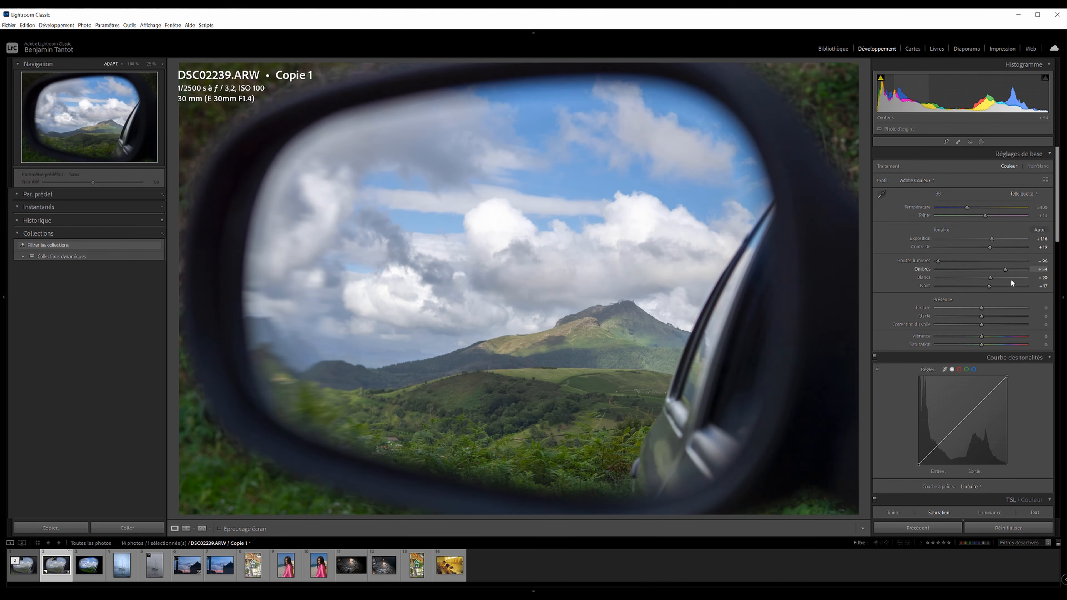
# - Set texture to +15, clarity to +16 and dehaze to +9, and slightly warm the copy's white balance
pyautogui.moveTo(982, 316); pyautogui.dragTo(997, 308)
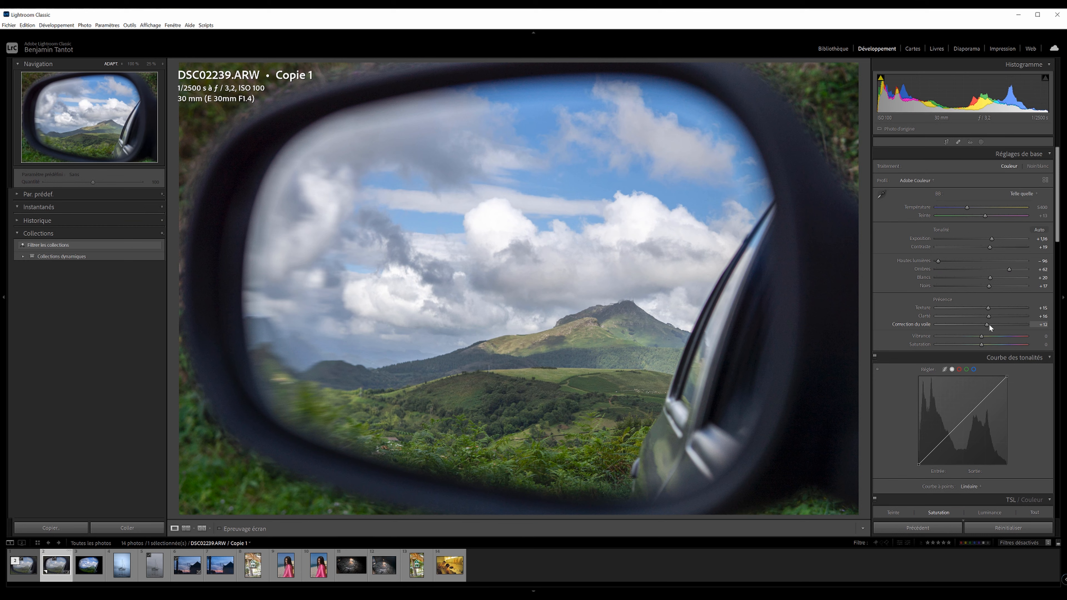
pyautogui.moveTo(989, 324); pyautogui.dragTo(986, 325)
pyautogui.moveTo(967, 207); pyautogui.dragTo(977, 210)
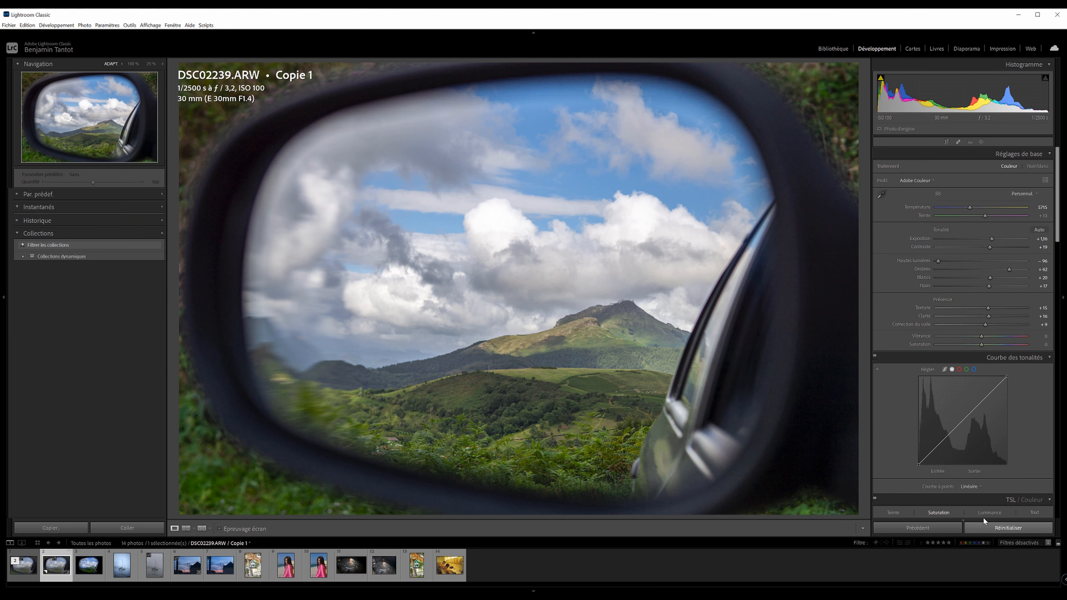
# - In the calibration, set the green primary hue to −5, the blue primary hue to −9 and the blue saturation to −20
pyautogui.scroll(-15, 984, 520)
pyautogui.moveTo(982, 502); pyautogui.dragTo(980, 474)
pyautogui.hotkey('ctrl', 'z')
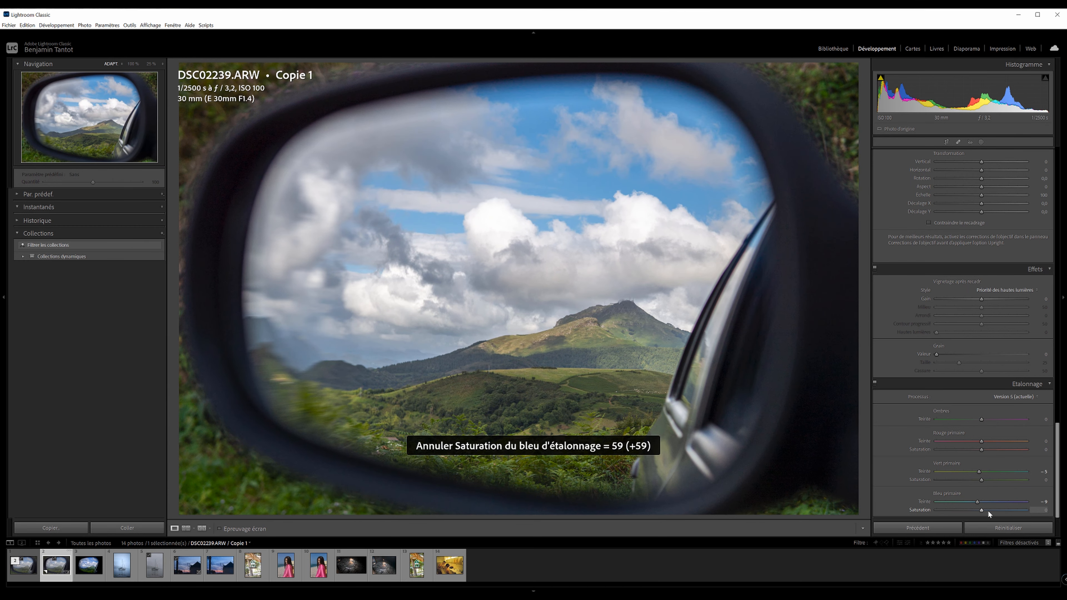
pyautogui.moveTo(988, 509); pyautogui.dragTo(972, 508)
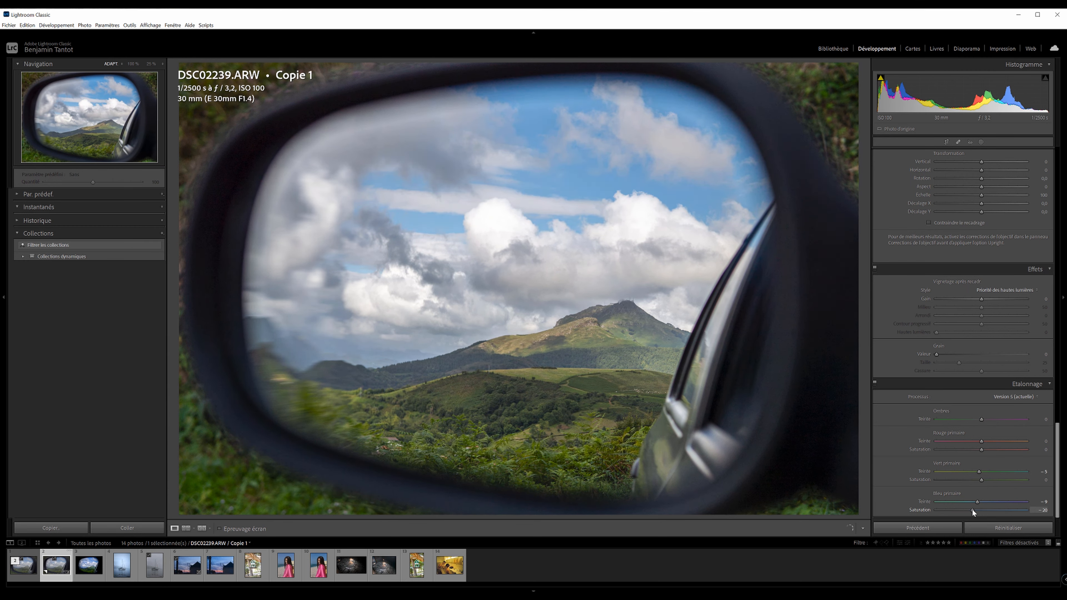
# - Set the mirror photo's vibrance to +19, its saturation to +10 and its blacks to +24
pyautogui.scroll(20, 993, 419)
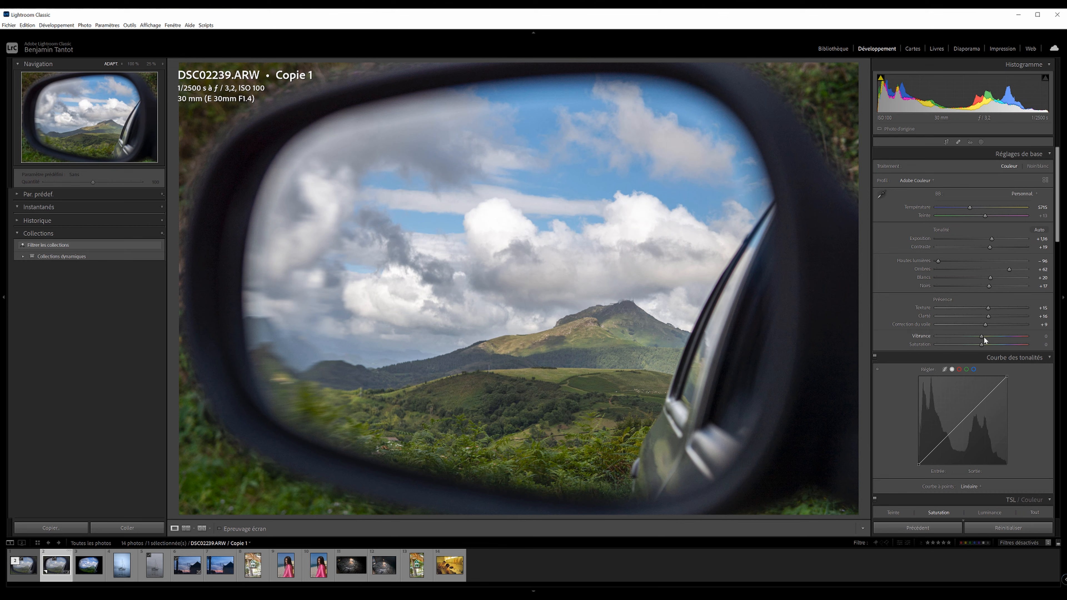
pyautogui.moveTo(993, 340); pyautogui.dragTo(988, 354)
pyautogui.moveTo(989, 286); pyautogui.dragTo(991, 291)
pyautogui.scroll(-15, 993, 312)
pyautogui.scroll(7, 1008, 287)
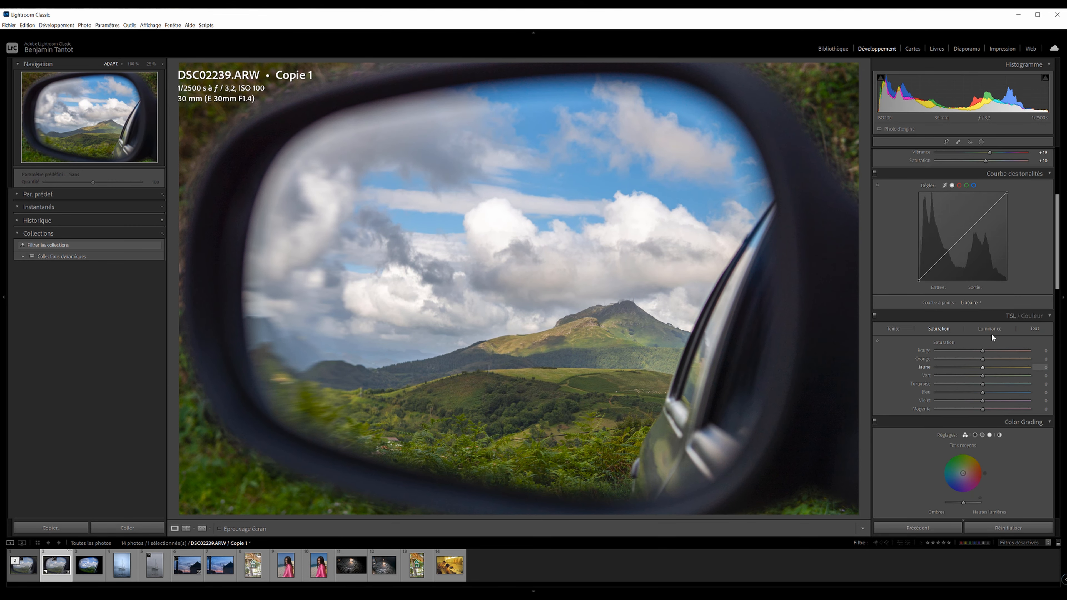
# - Refine the mirror photo with saturation +18, contrast +28, highlights −100 and whites +9
pyautogui.scroll(5, 991, 334)
pyautogui.moveTo(986, 344); pyautogui.dragTo(991, 346)
pyautogui.moveTo(991, 247); pyautogui.dragTo(922, 263)
pyautogui.moveTo(1002, 278); pyautogui.dragTo(986, 278)
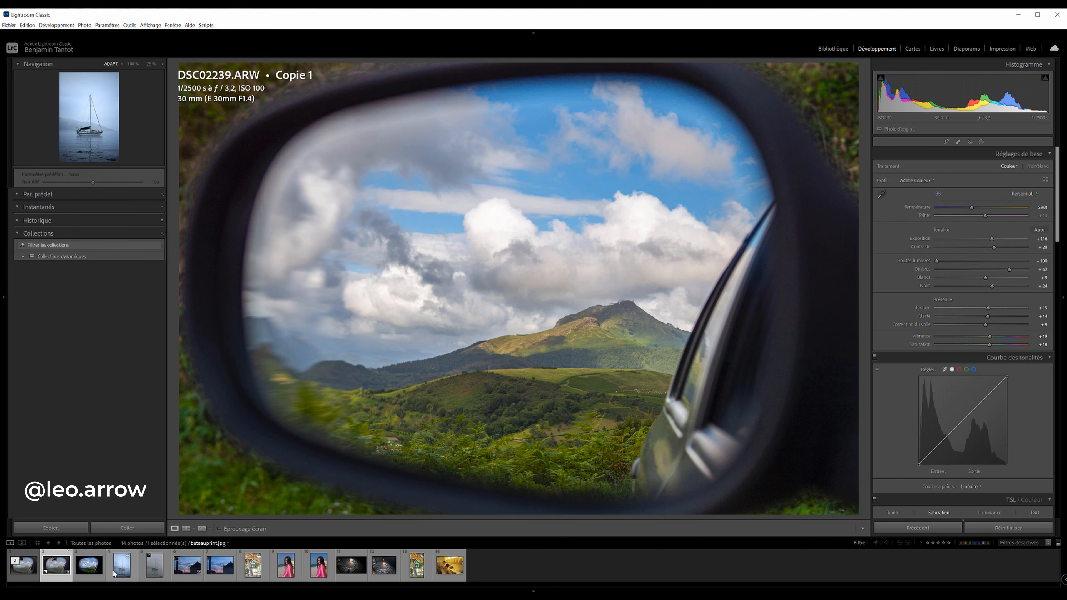
# - Compare Vendee-0764-RAW.dng with its retouched JPEG and create a virtual copy of the RAW file
pyautogui.click(187, 565)
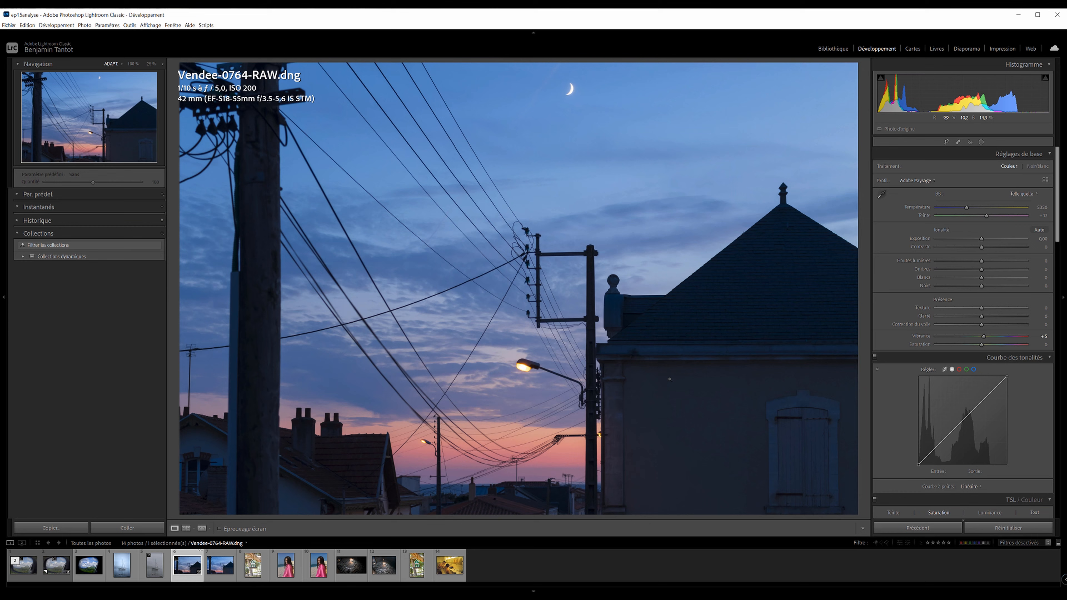
pyautogui.press('Right')
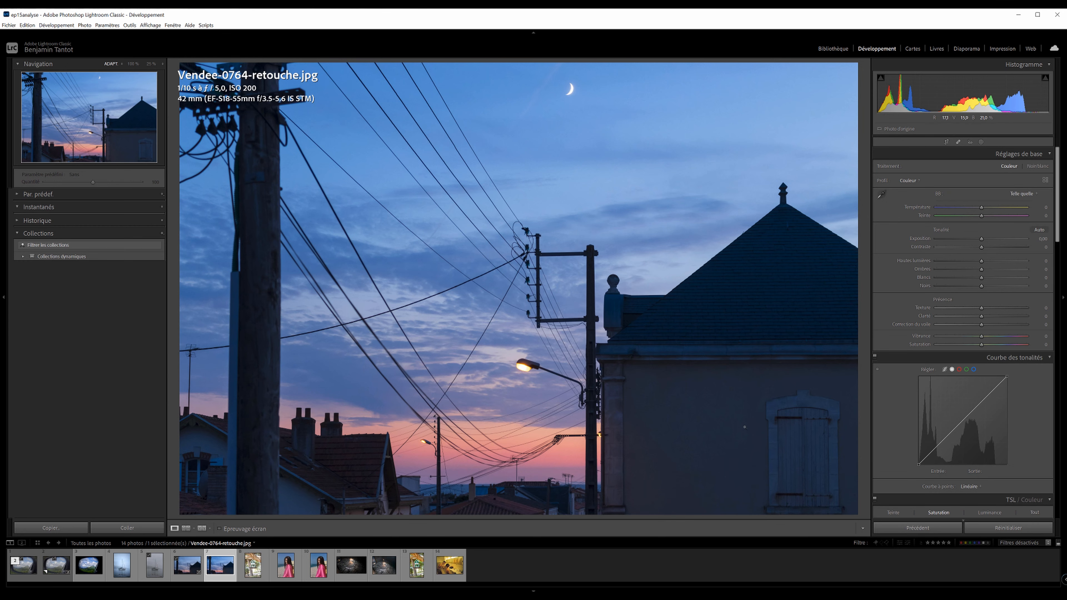
pyautogui.rightClick(186, 568)
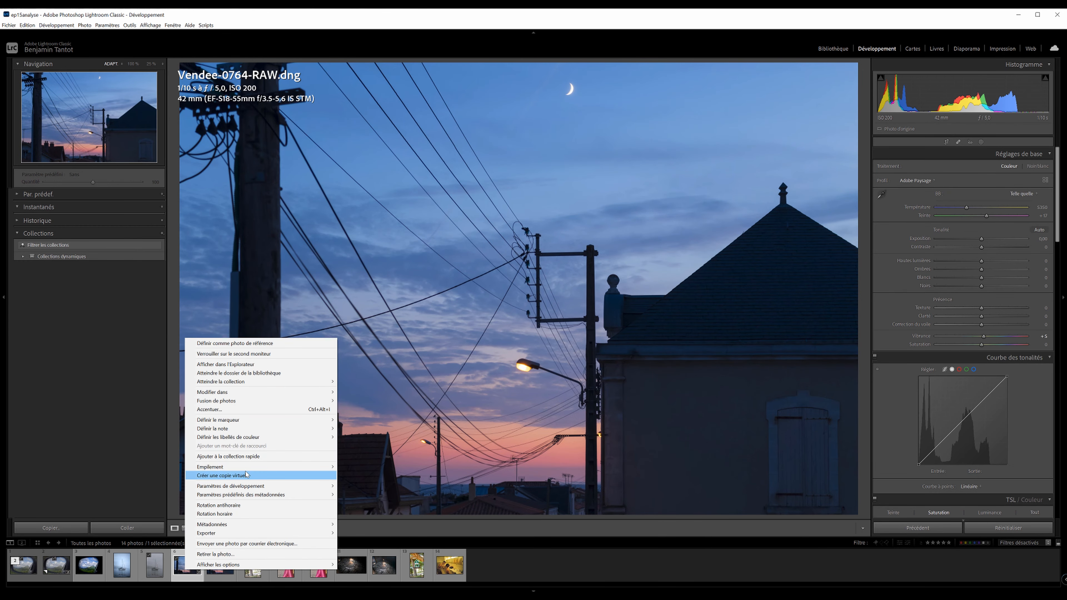
pyautogui.click(247, 475)
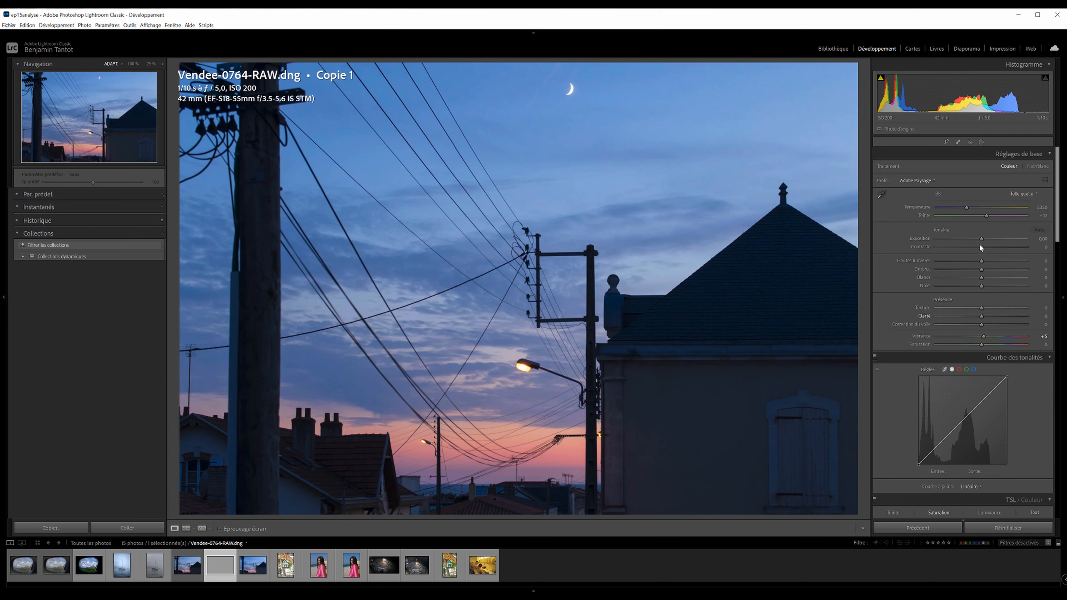
# - Set the sunset copy's exposure to +0.31, contrast +24, highlights −26, shadows −40, whites +11, blacks −21 and clarity +4
pyautogui.moveTo(981, 251); pyautogui.dragTo(986, 277)
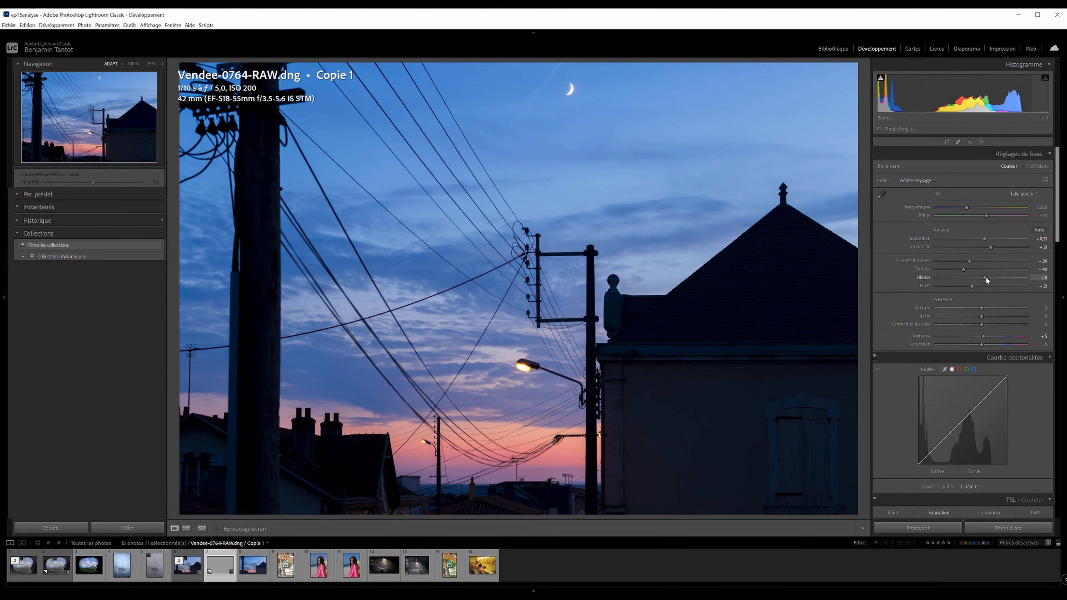
pyautogui.moveTo(984, 278); pyautogui.dragTo(993, 247)
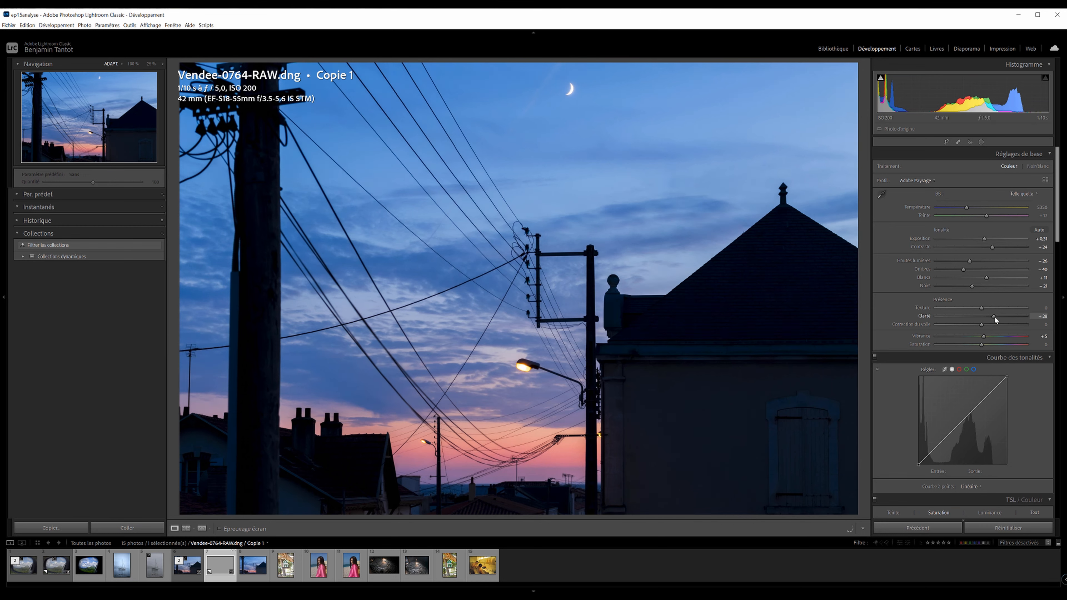
pyautogui.moveTo(982, 316); pyautogui.dragTo(984, 317)
# - Try a warmer white balance on the sunset copy and reset the temperature
pyautogui.moveTo(967, 207); pyautogui.dragTo(979, 209)
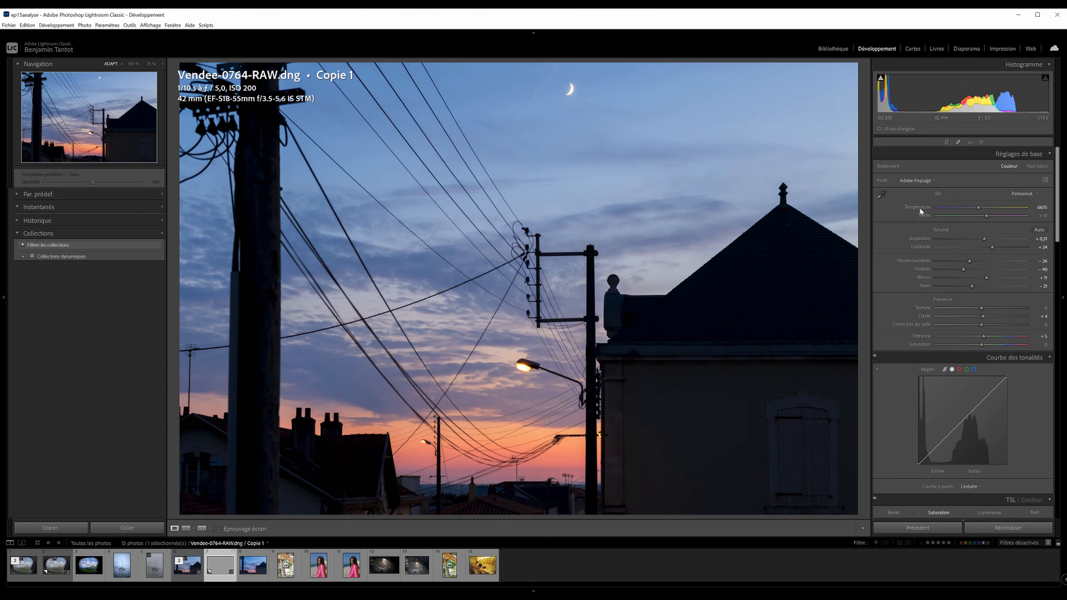
pyautogui.doubleClick(920, 207)
# - Shift the blue primary hue slightly toward teal in the calibration and set the sunset copy's vibrance to +18
pyautogui.scroll(-10, 1004, 448)
pyautogui.moveTo(980, 501); pyautogui.dragTo(977, 499)
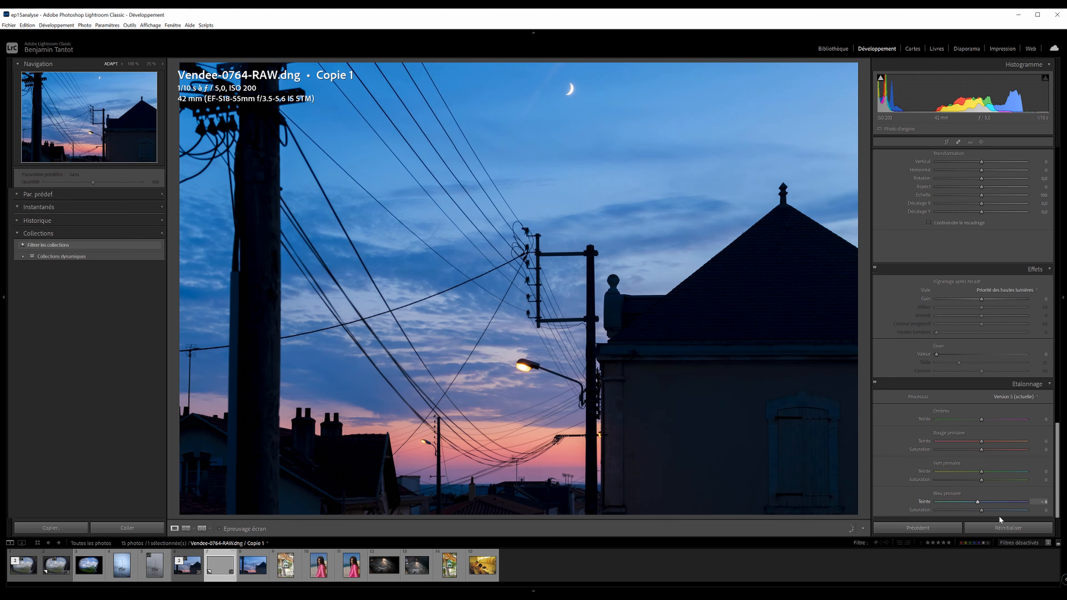
pyautogui.scroll(15, 980, 511)
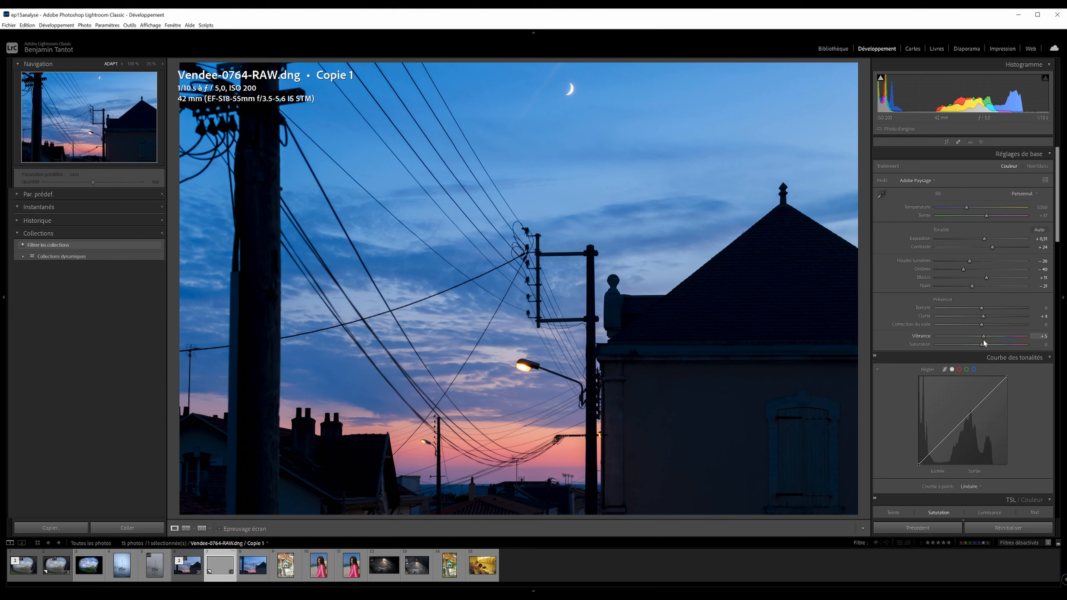
pyautogui.moveTo(981, 343); pyautogui.dragTo(990, 345)
# - Try lowering the blue saturation to −100 in the per-colour adjustments and reset it
pyautogui.scroll(-10, 1001, 370)
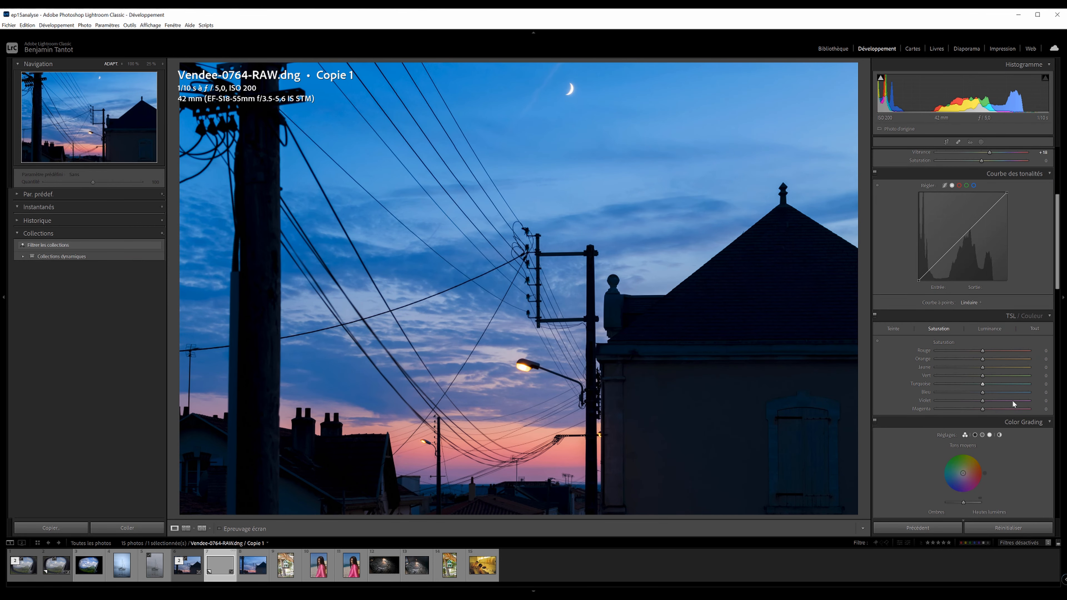
pyautogui.moveTo(939, 370)
pyautogui.mouseDown()
pyautogui.moveTo(931, 378)
pyautogui.moveTo(937, 354)
pyautogui.mouseUp()
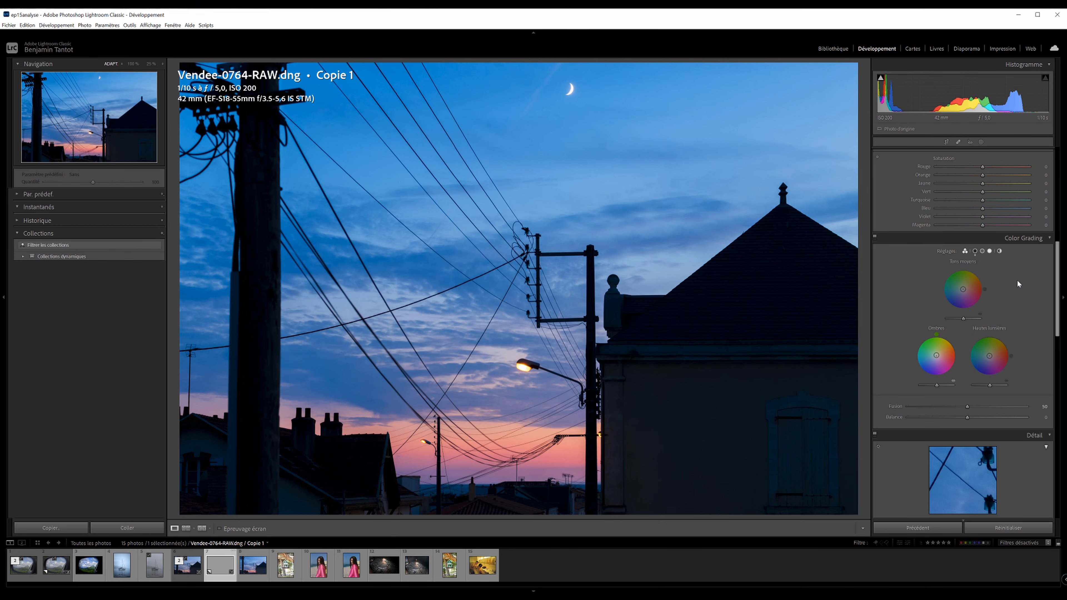
pyautogui.scroll(8, 1019, 284)
pyautogui.scroll(-8, 1017, 294)
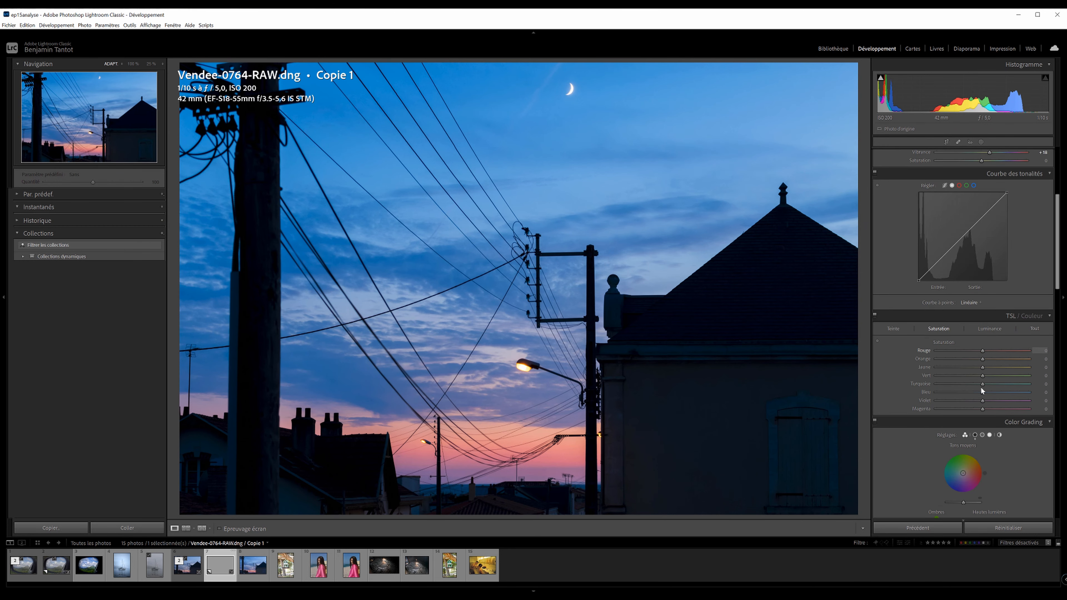
pyautogui.moveTo(898, 394); pyautogui.dragTo(896, 395)
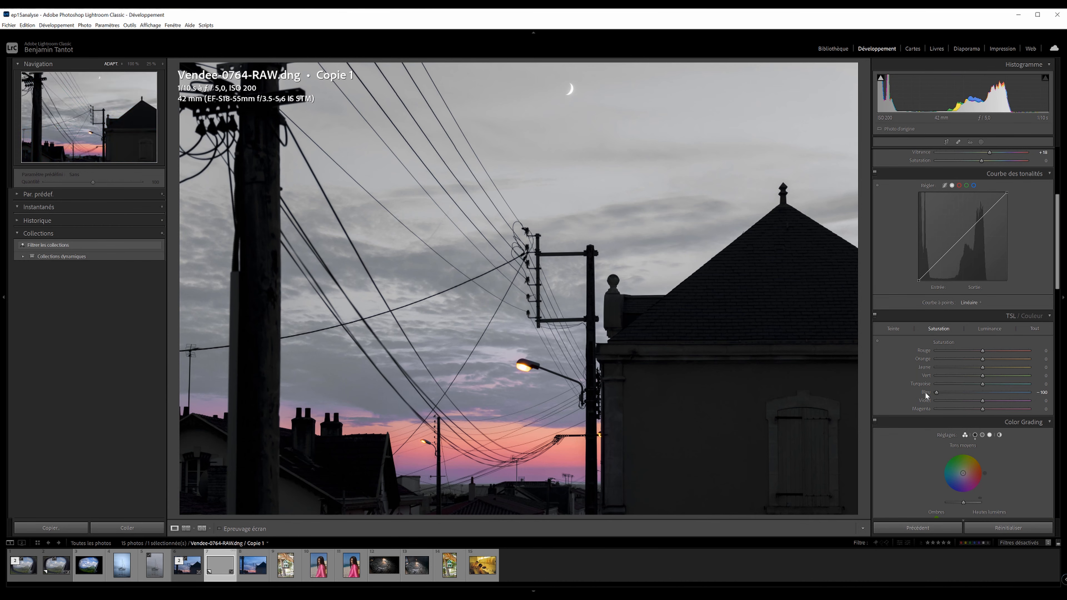
pyautogui.doubleClick(926, 394)
# - Compare the sunset copy's edit with its unedited before view
pyautogui.scroll(8, 980, 365)
pyautogui.press('\\')
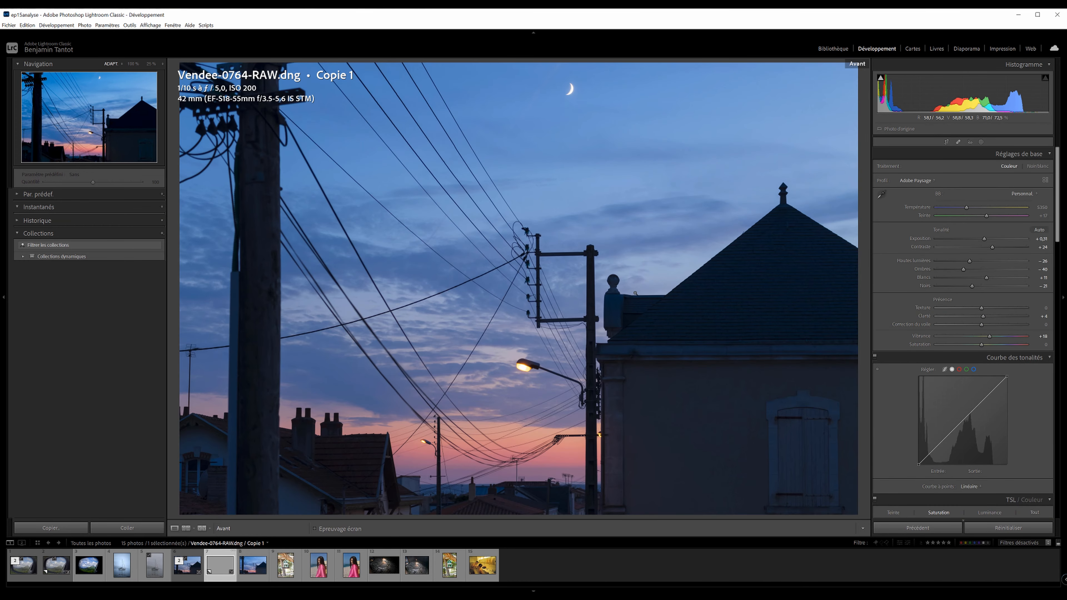
pyautogui.press('\\')
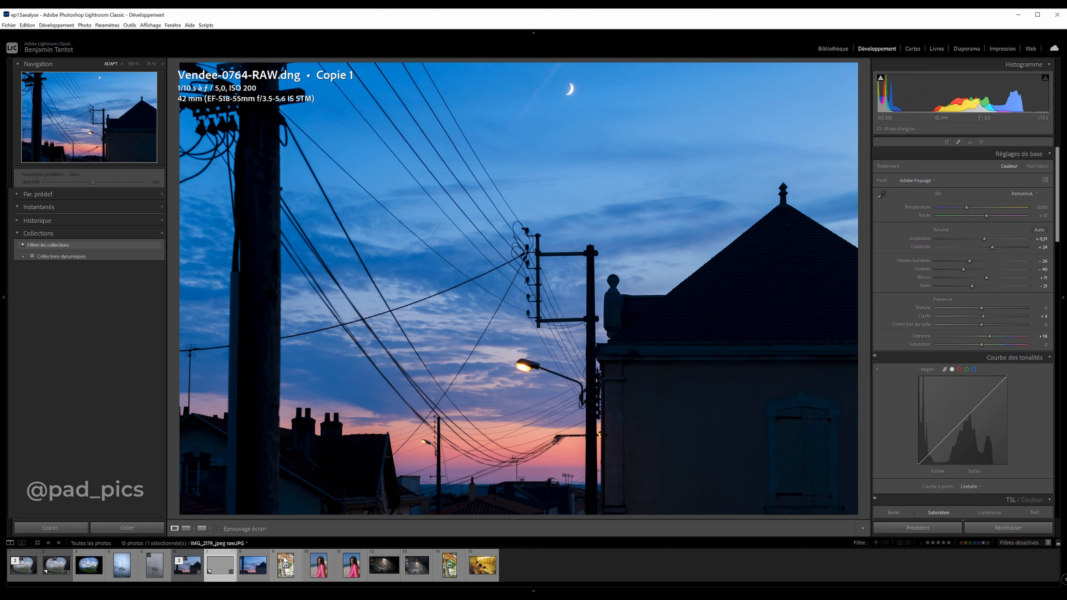
# - Compare Horloge-Retouche_raw.dng with Horloge-Retouche.jpg, checking the retouched version's crop settings
pyautogui.click(416, 565)
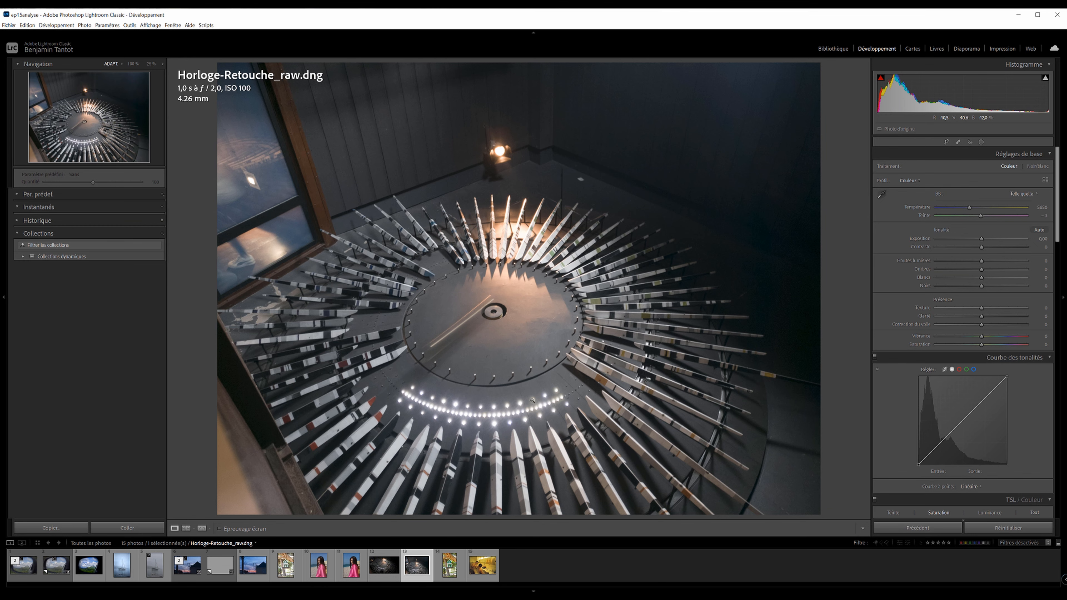
pyautogui.press('Left')
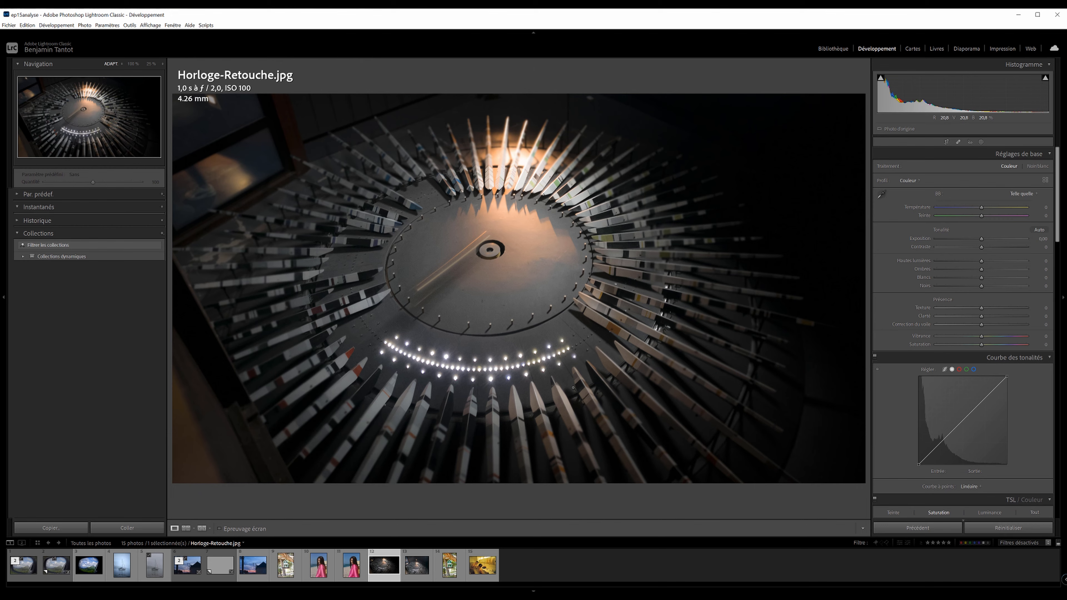
pyautogui.press('r')
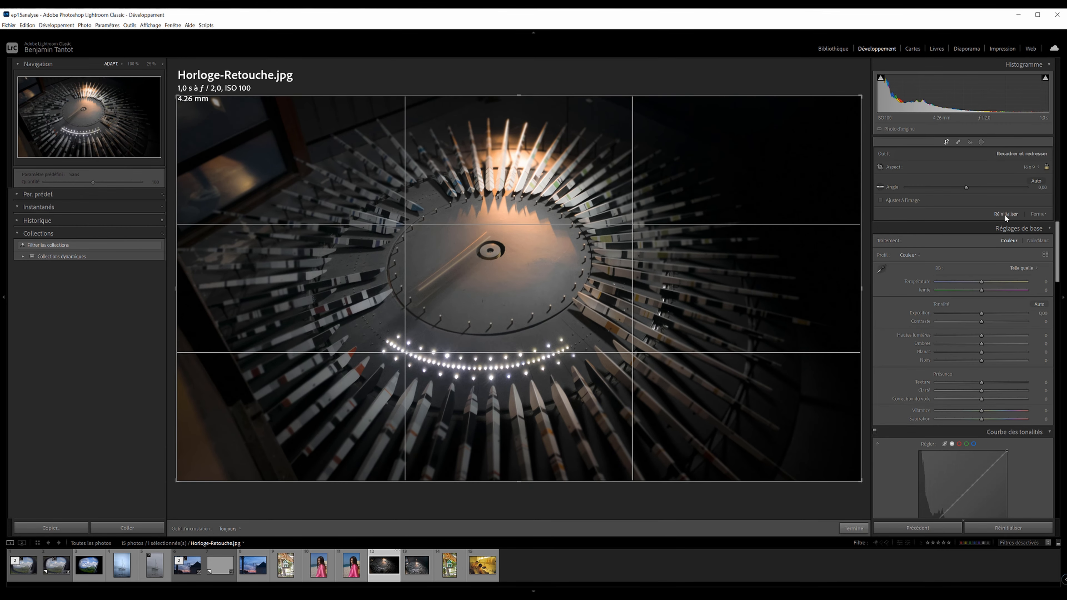
pyautogui.click(948, 141)
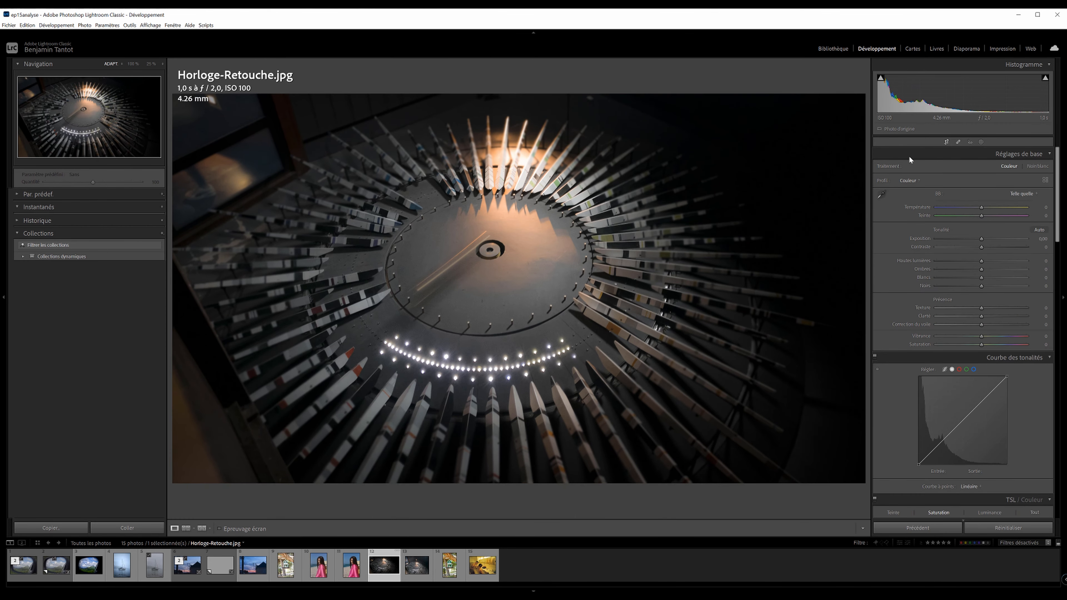
pyautogui.click(429, 563)
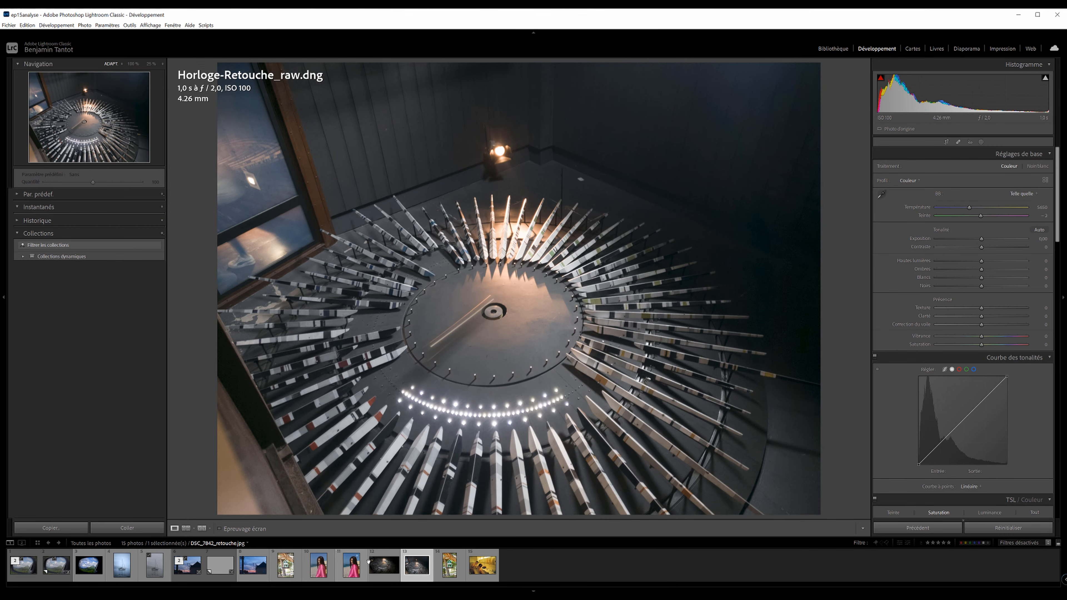
# - Compare the beach portrait DSC_7842_raw.JPG with its retouched version DSC_7842_retouche.jpg
pyautogui.click(382, 565)
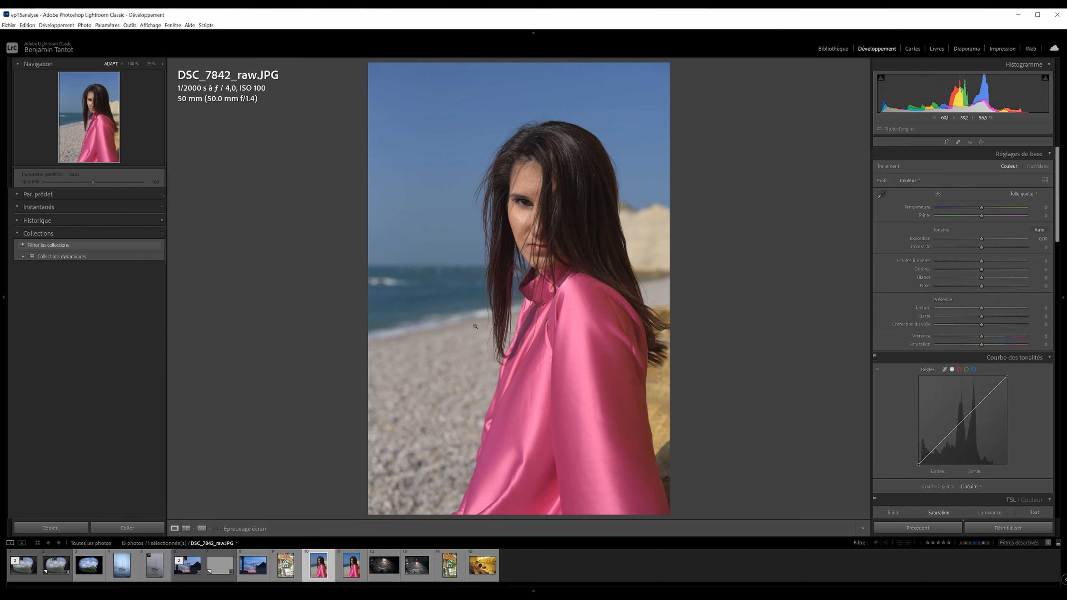
pyautogui.click(340, 570)
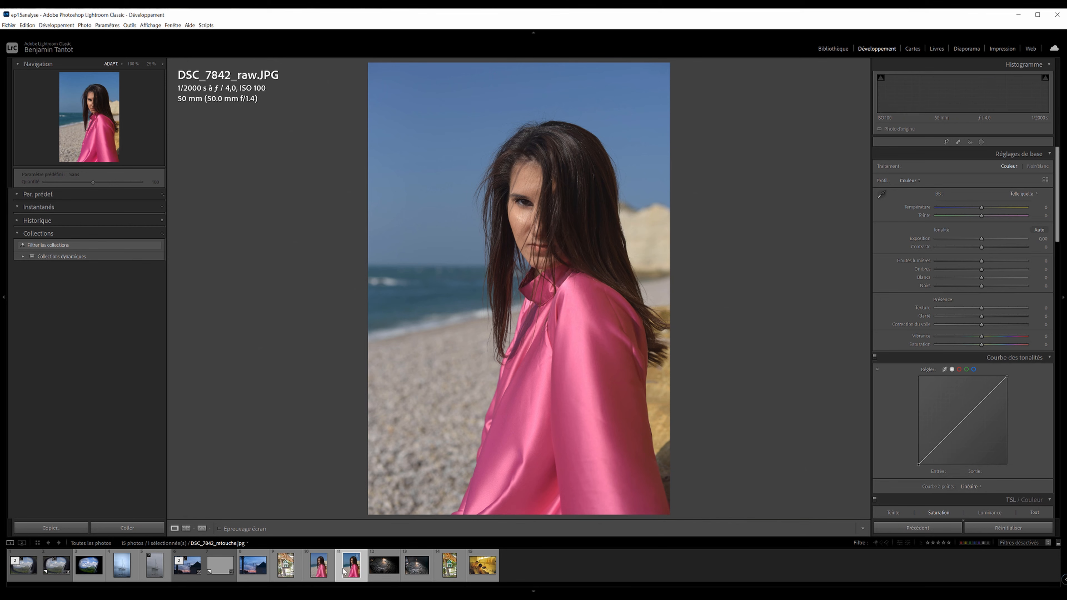
# - Try raising the exposure of DSC_7842_raw.JPG slightly and reset it to its default
pyautogui.click(315, 568)
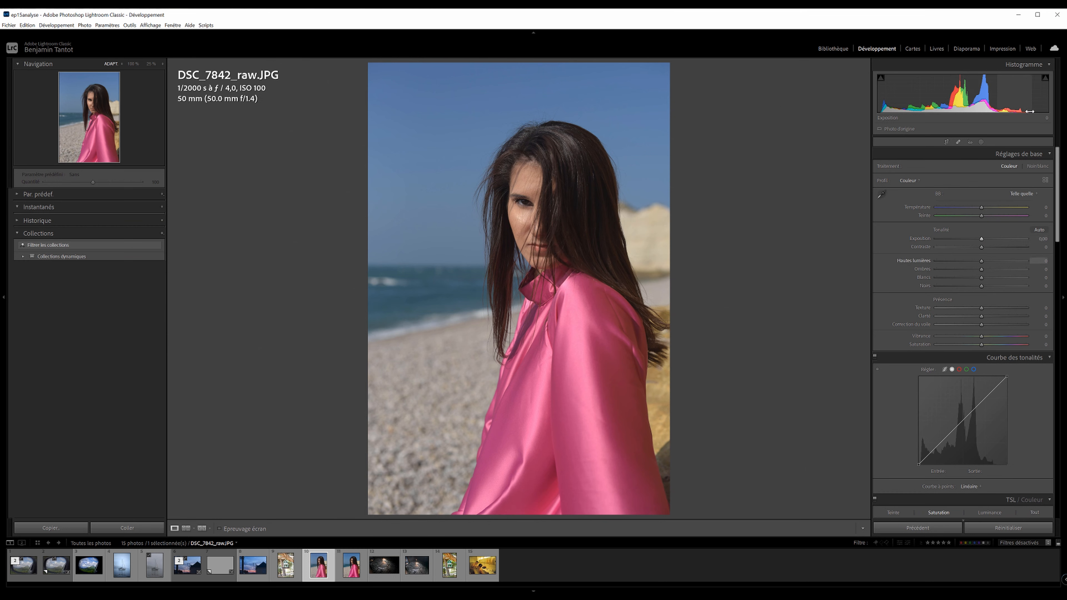
pyautogui.moveTo(981, 239); pyautogui.dragTo(987, 239)
pyautogui.doubleClick(920, 239)
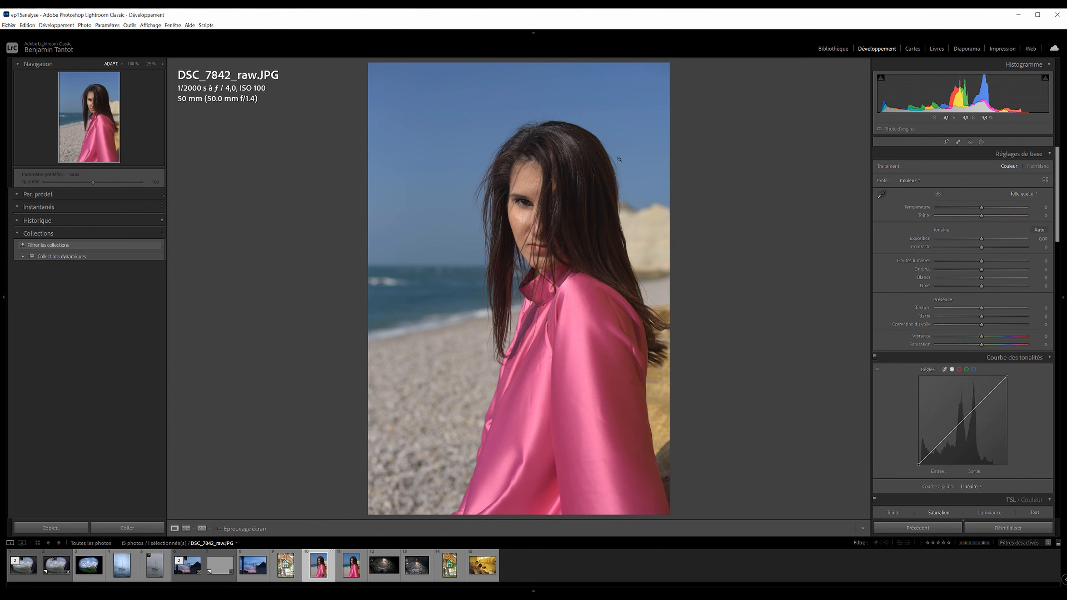
# - Inspect the portrait up close and review its capture date, dimensions and exposure settings in the loupe info overlay
pyautogui.click(552, 252)
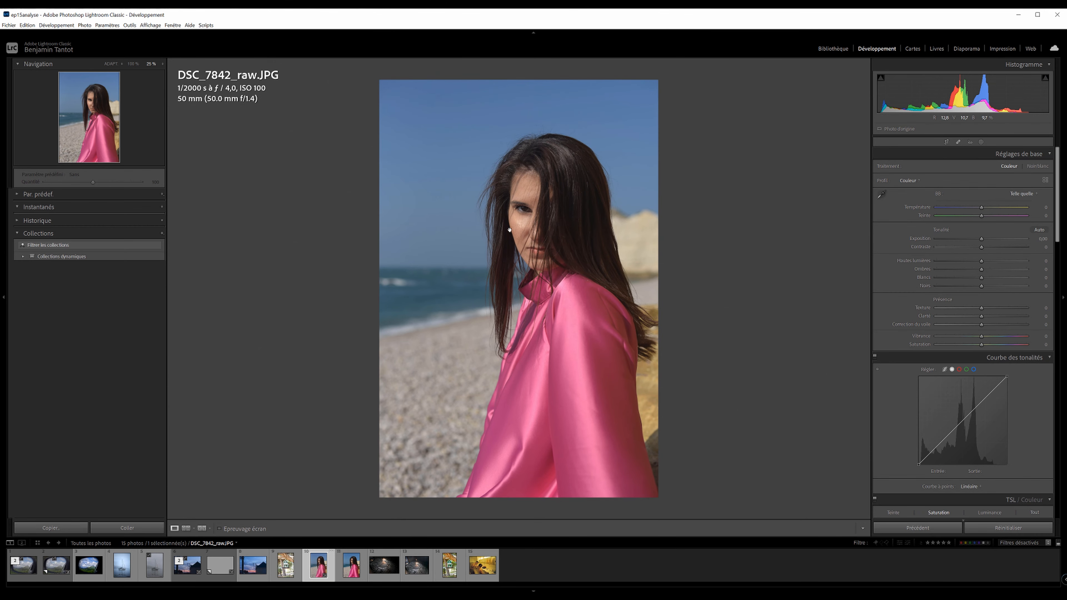
pyautogui.click(555, 272)
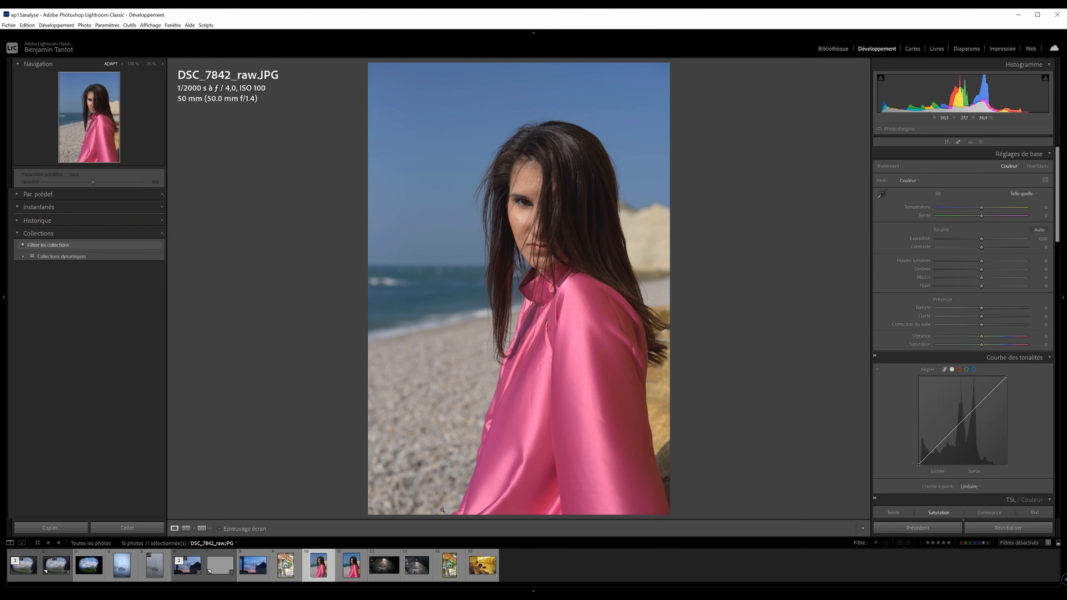
pyautogui.click(150, 25)
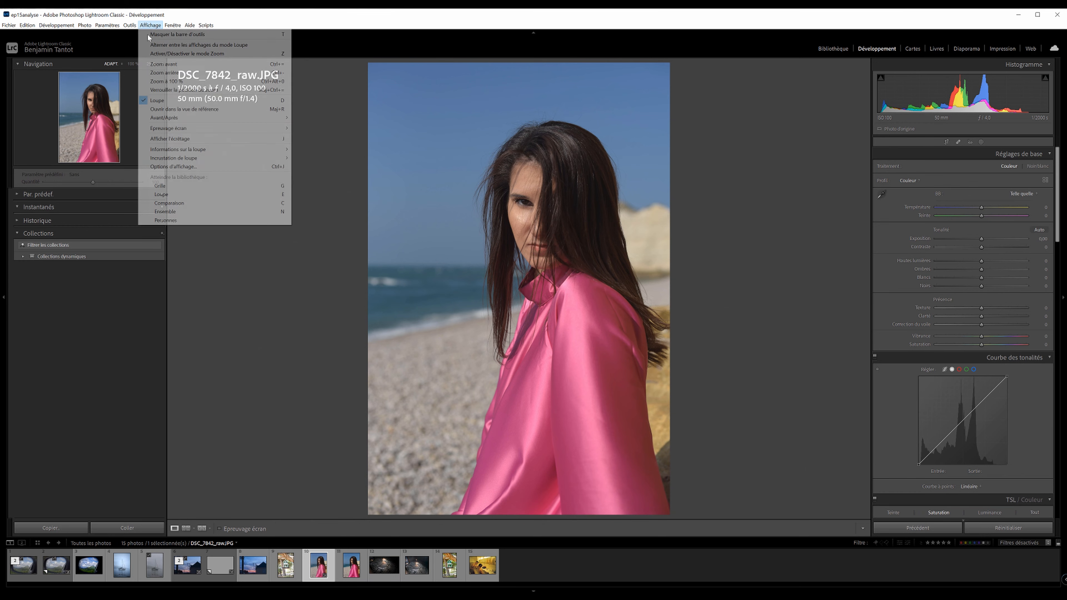
pyautogui.moveTo(212, 151)
pyautogui.click(333, 160)
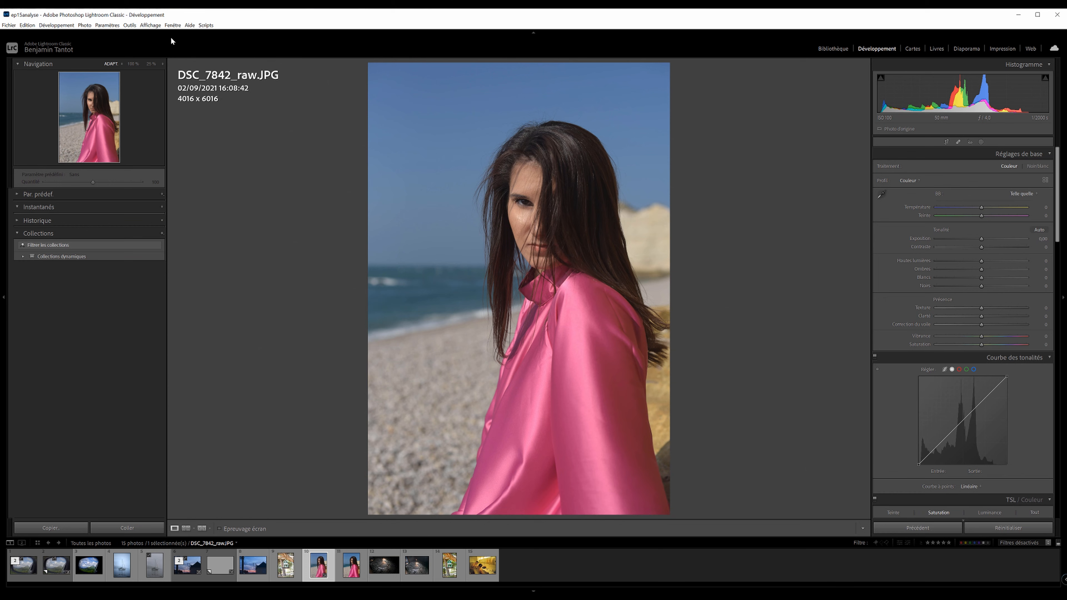
pyautogui.click(150, 25)
pyautogui.moveTo(213, 150)
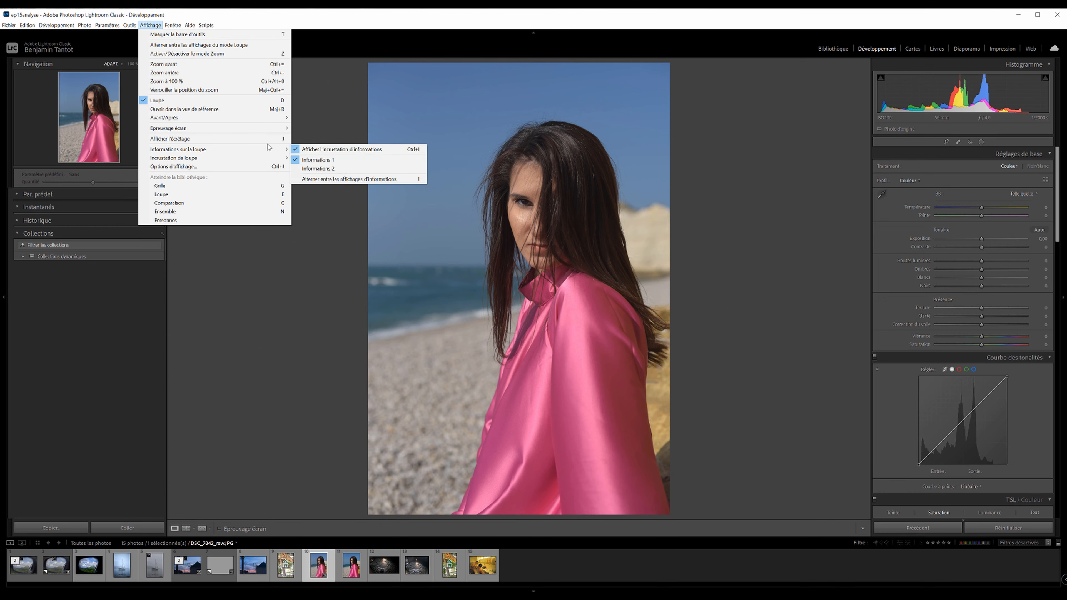
pyautogui.click(340, 161)
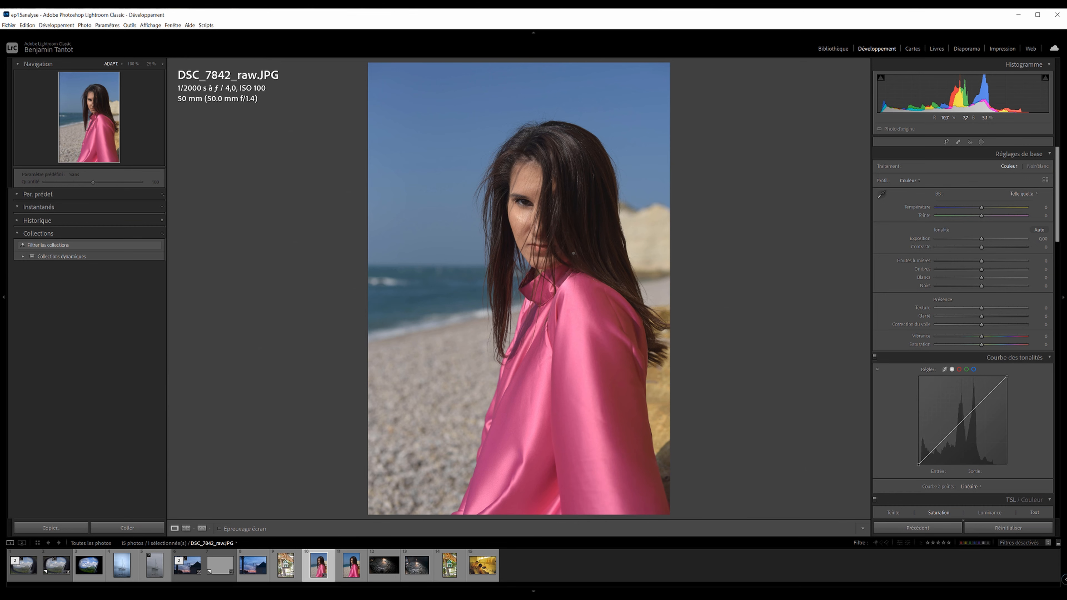
# - Check the raw portrait's framing on the crop grid and compare it with DSC_7842_retouche.jpg
pyautogui.click(947, 141)
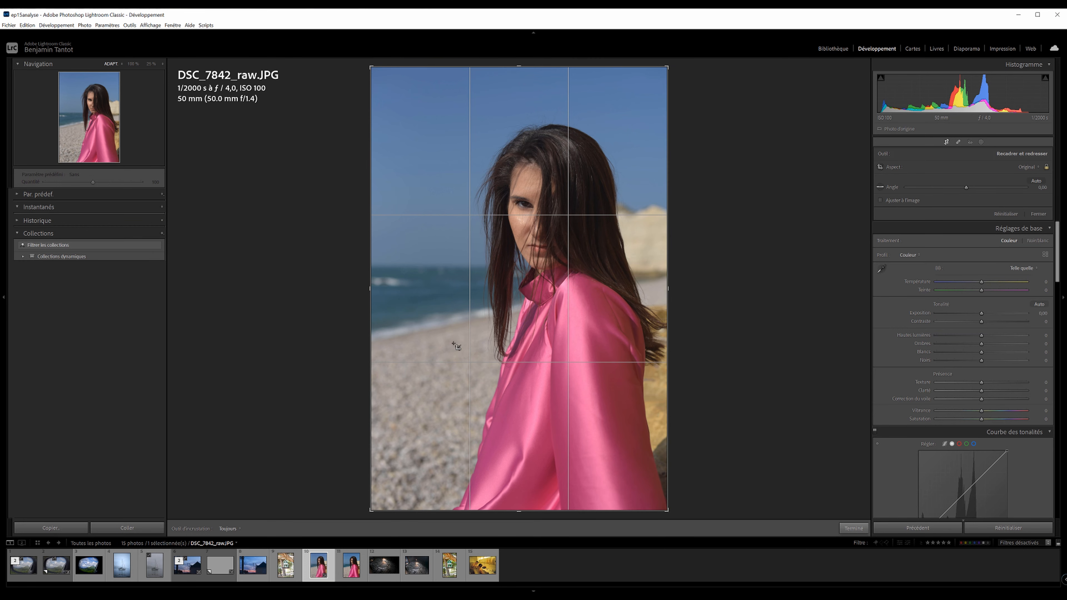
pyautogui.click(946, 142)
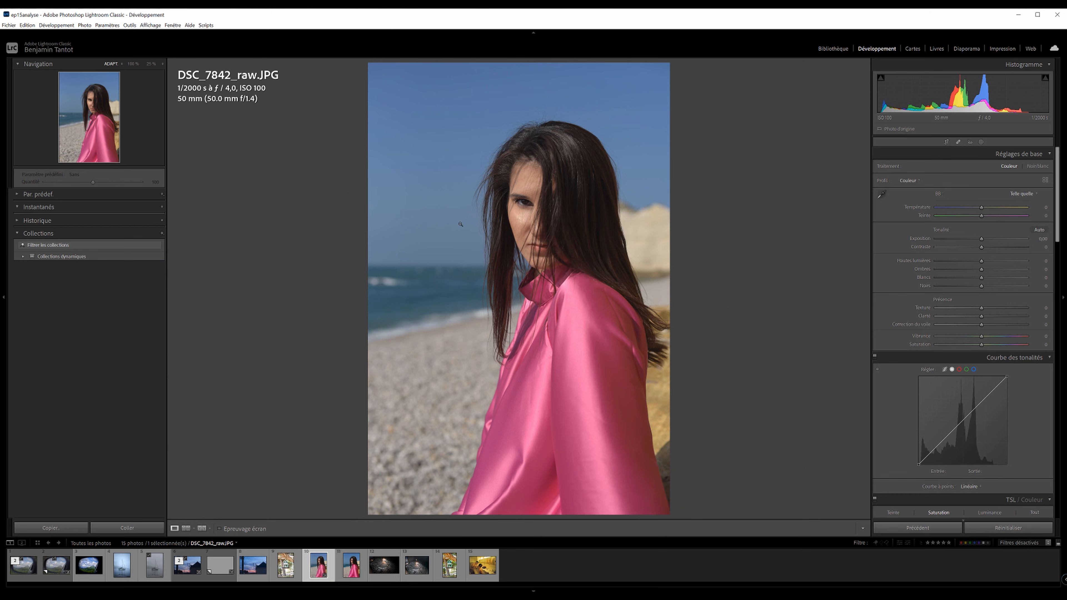
pyautogui.press('Right')
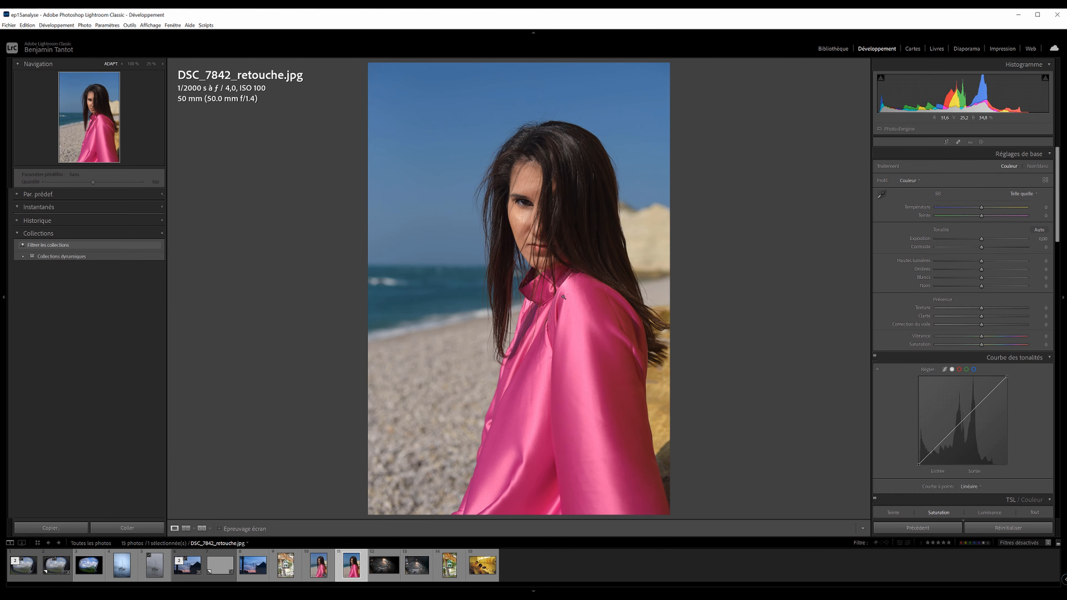
pyautogui.press('Left')
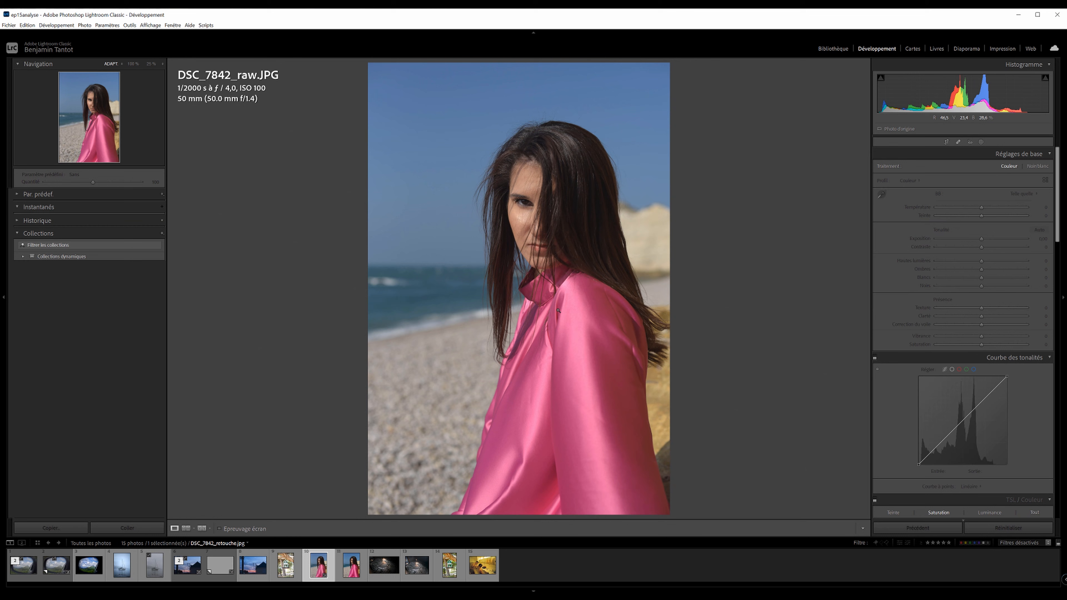
pyautogui.press('Right')
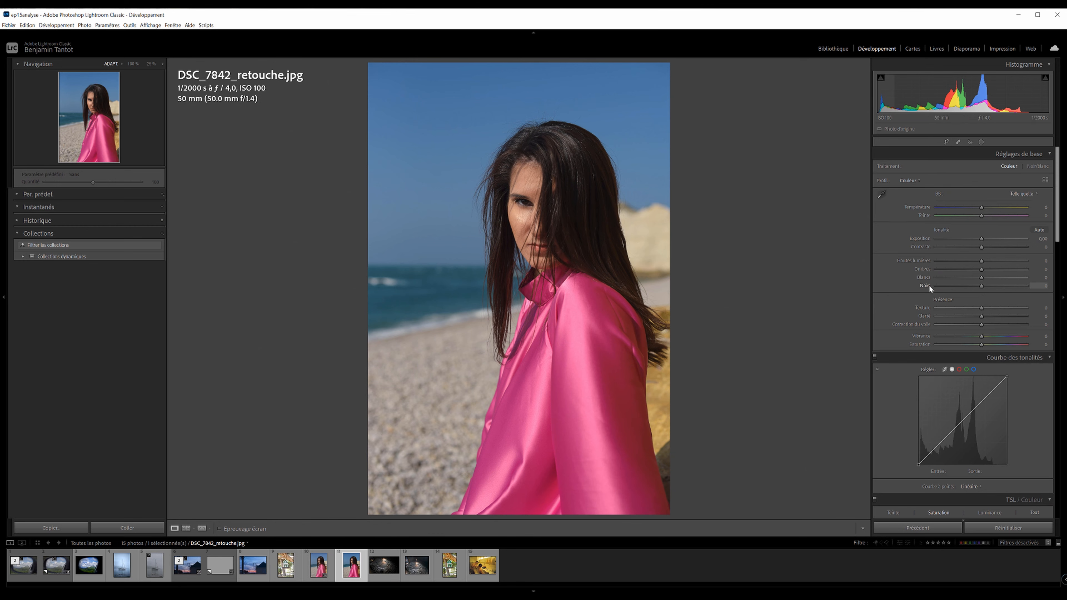
pyautogui.press('Left')
pyautogui.press('Right')
pyautogui.press('Left')
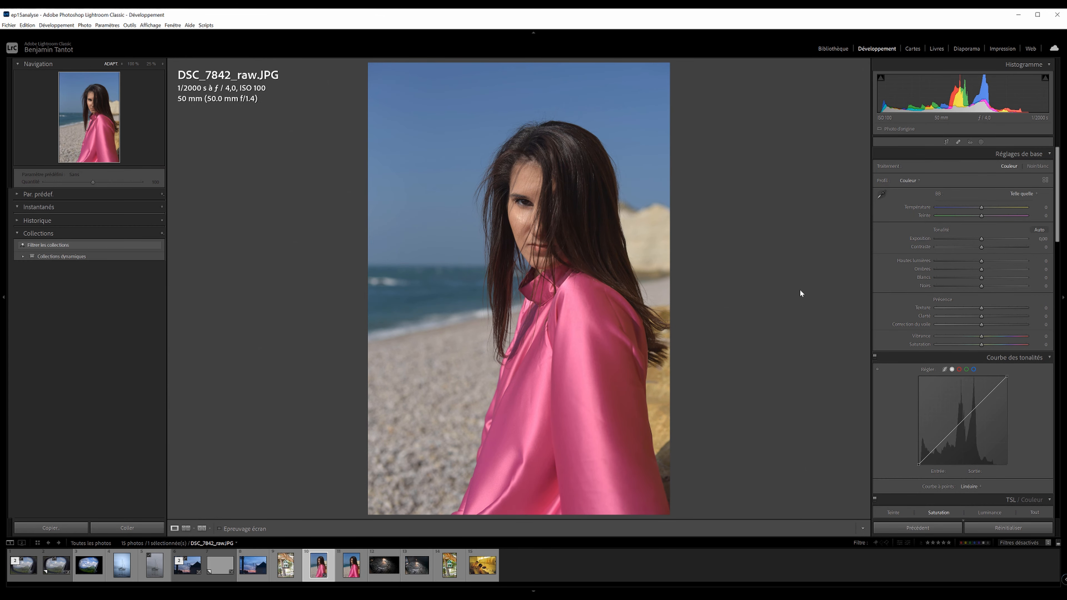
# - Crop the raw portrait to the 4 x 5 / 8 x 10 ratio, trimming the sky, the beach side and the lower part of the coat
pyautogui.click(947, 141)
pyautogui.click(1022, 167)
pyautogui.click(946, 212)
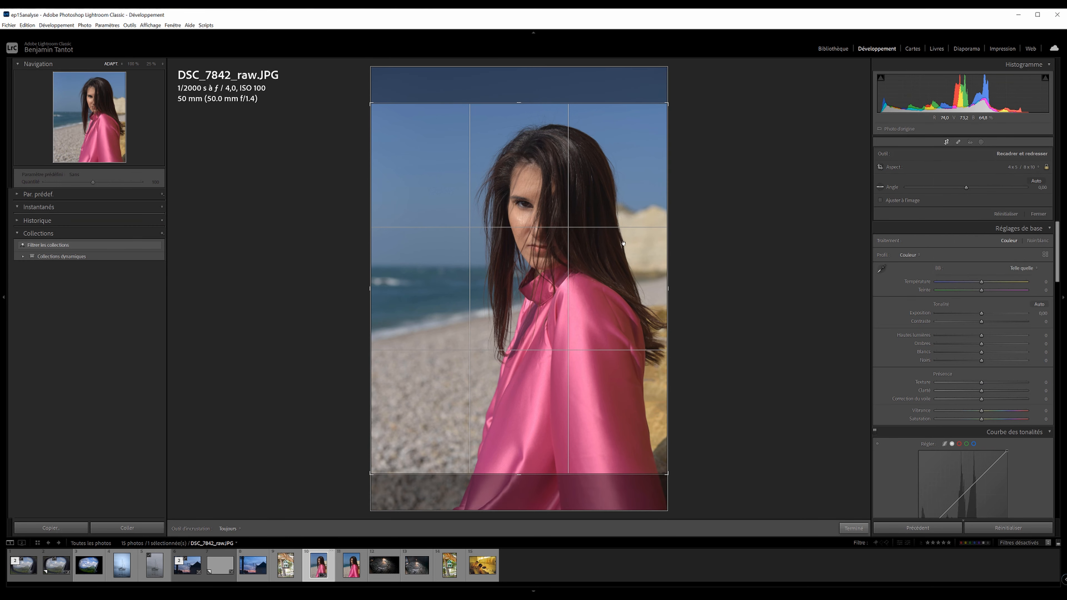
pyautogui.moveTo(364, 468); pyautogui.dragTo(379, 473)
pyautogui.moveTo(500, 366); pyautogui.dragTo(499, 374)
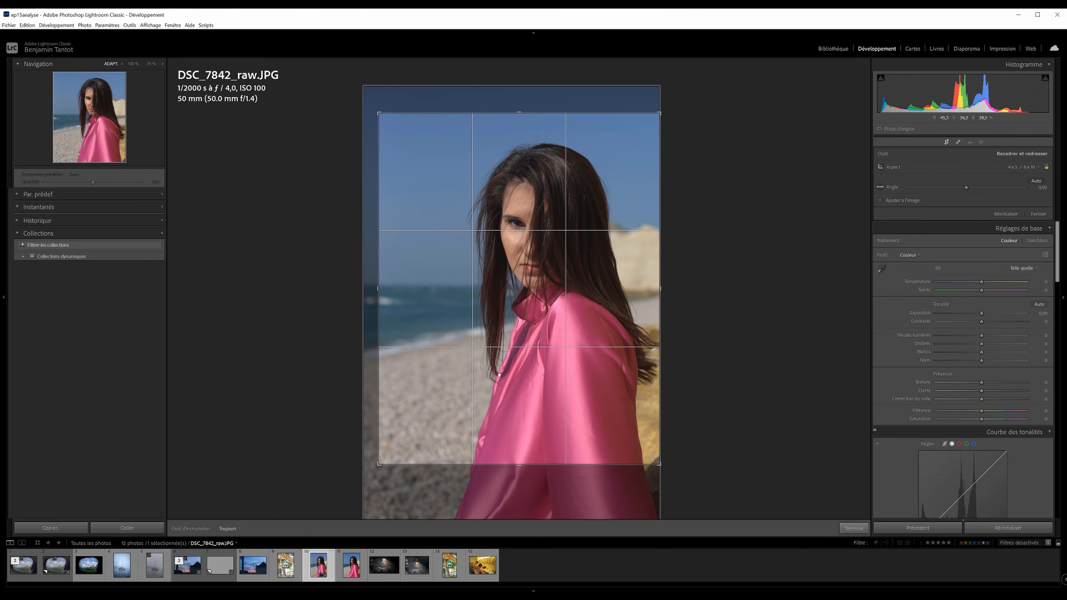
pyautogui.click(947, 143)
pyautogui.click(946, 141)
pyautogui.moveTo(391, 459); pyautogui.dragTo(401, 446)
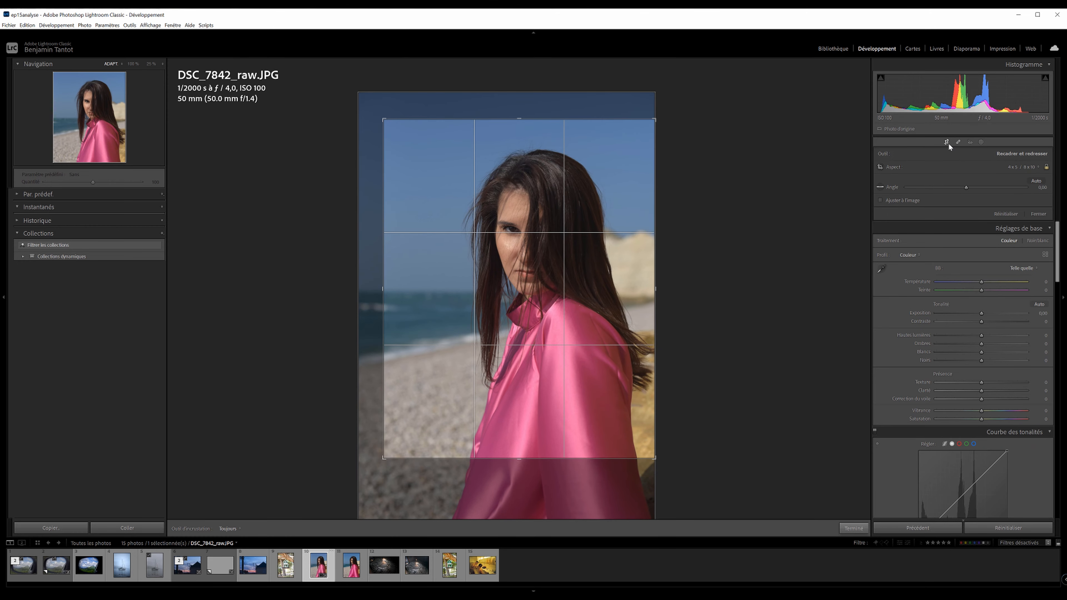
pyautogui.click(947, 143)
# - Lower the yellow saturation to −67 in the per-colour adjustments of the portrait
pyautogui.scroll(-2, 1008, 263)
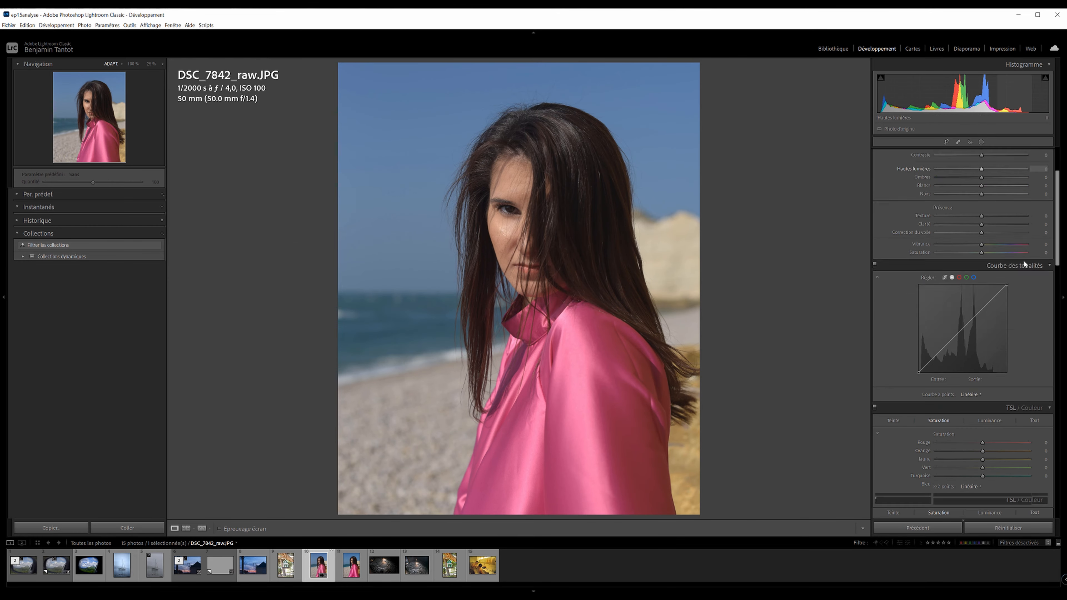
pyautogui.scroll(-3, 1023, 260)
pyautogui.moveTo(983, 276)
pyautogui.mouseDown()
pyautogui.moveTo(860, 282)
pyautogui.moveTo(1038, 275)
pyautogui.moveTo(977, 276)
pyautogui.mouseUp()
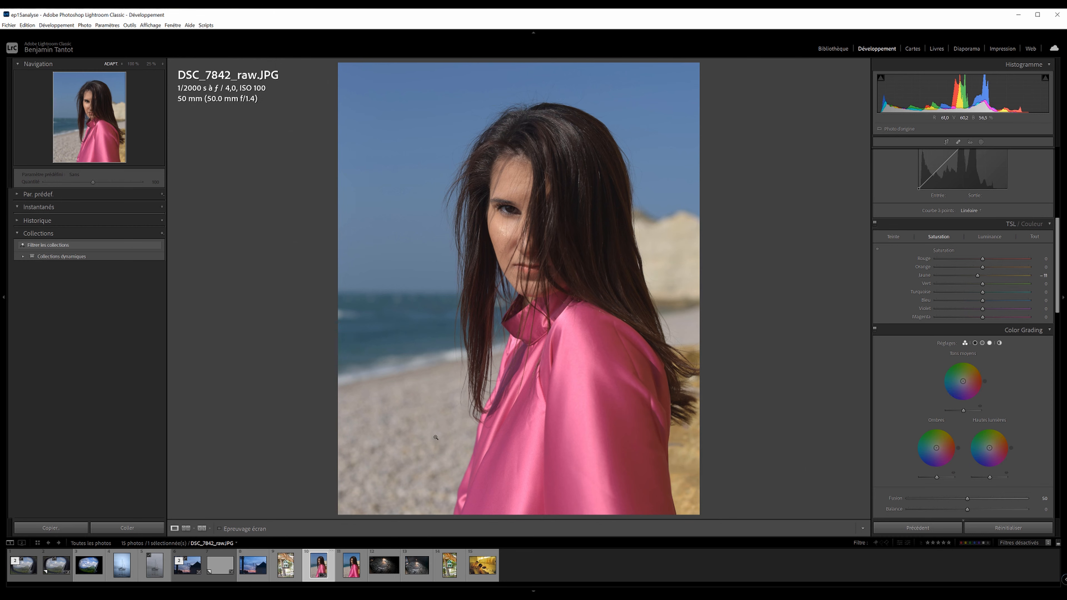
pyautogui.moveTo(978, 275); pyautogui.dragTo(950, 304)
# - Set the portrait's contrast to +21, highlights −18, shadows +14, whites +13, blacks +15 and clarity +5
pyautogui.scroll(5, 950, 304)
pyautogui.moveTo(979, 248); pyautogui.dragTo(985, 325)
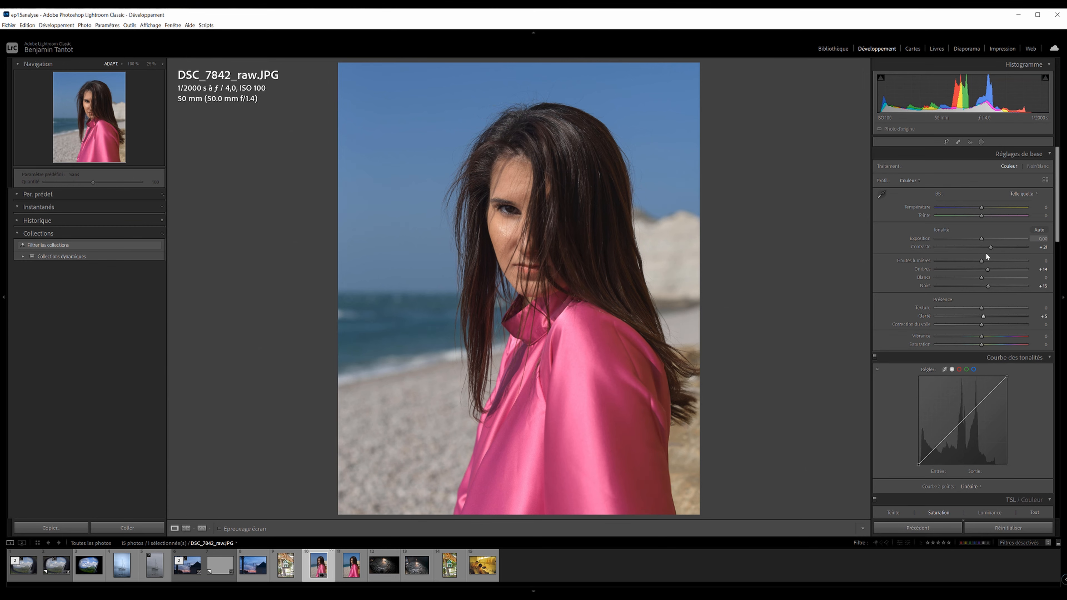
pyautogui.moveTo(977, 262); pyautogui.dragTo(984, 279)
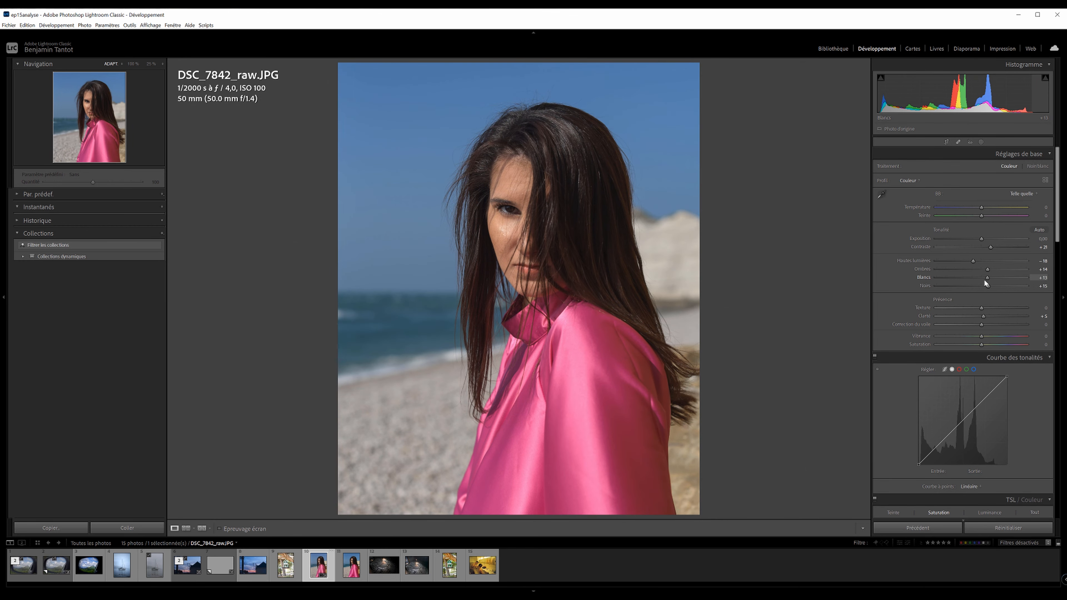
# - Compare the edited portrait with its before view and raise the exposure very slightly
pyautogui.press('\\')
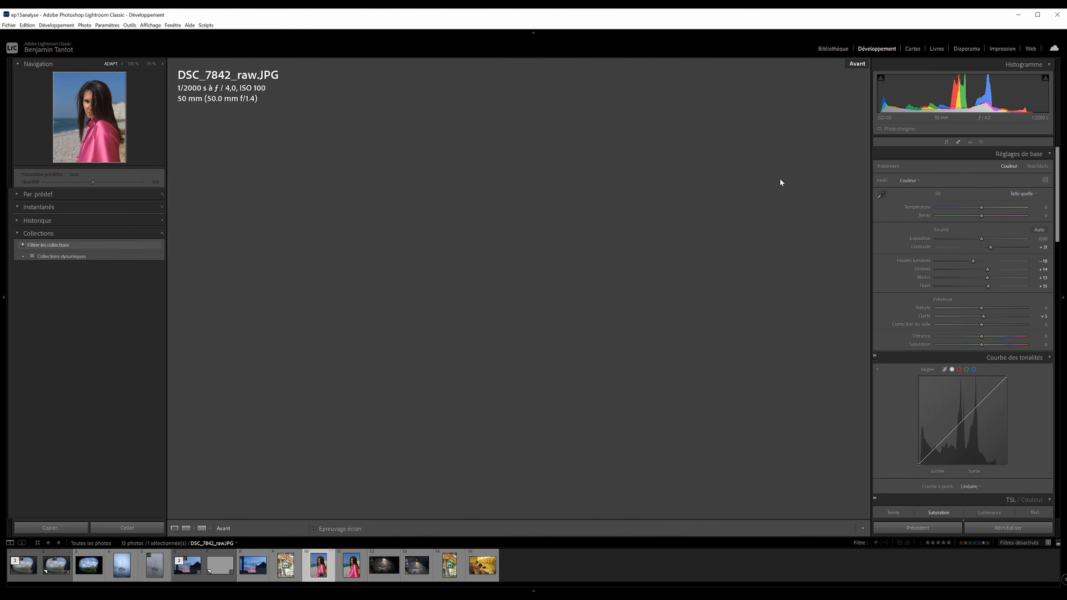
pyautogui.press('\\')
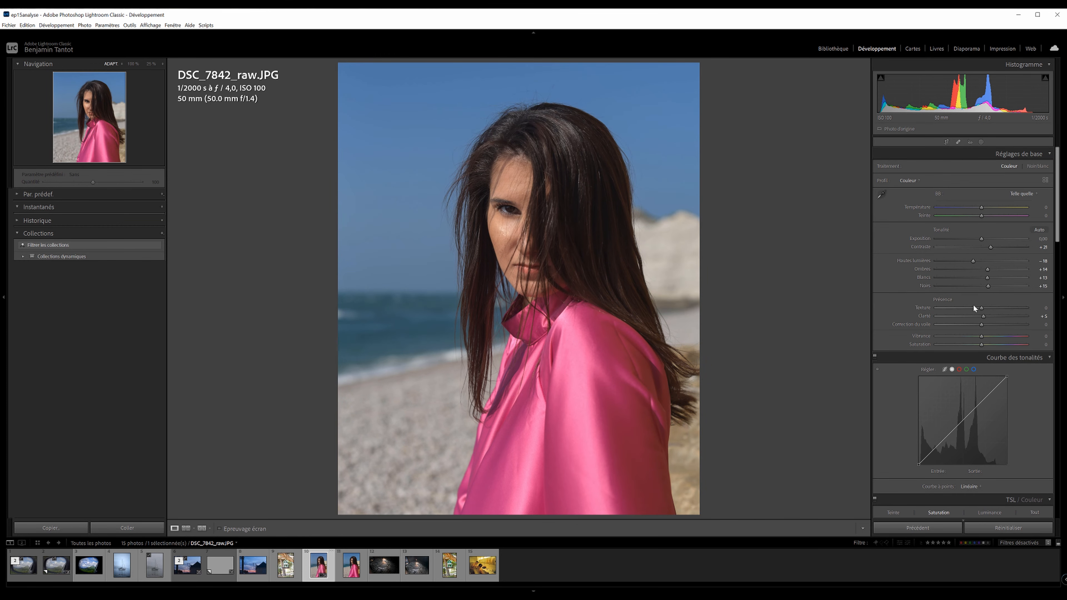
pyautogui.moveTo(983, 240); pyautogui.dragTo(983, 238)
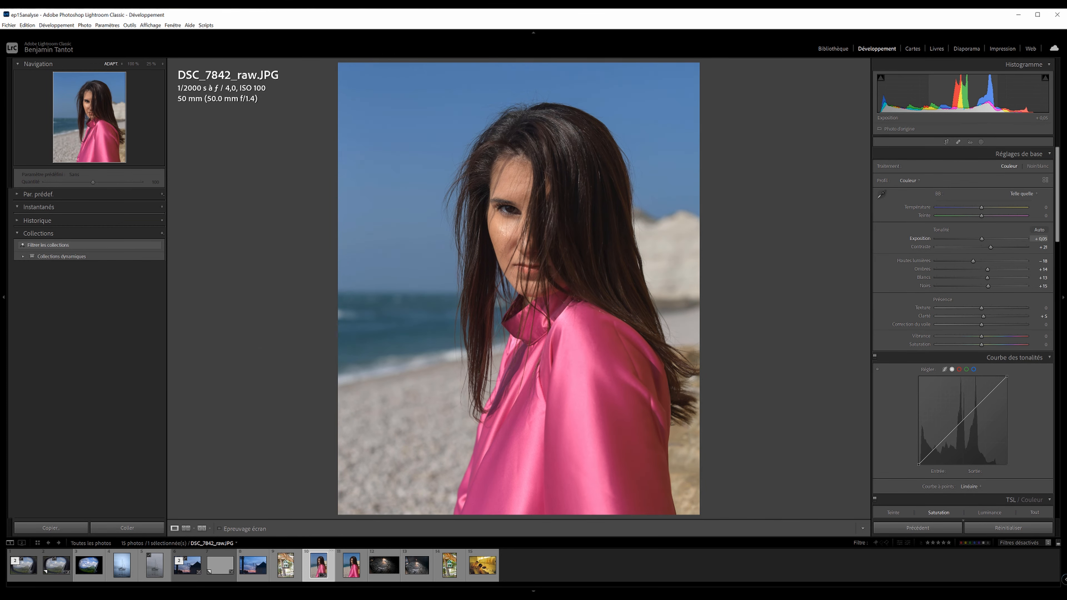
# - Try lowering the blue primary's saturation and setting its hue to −22 in the calibration, undoing each change
pyautogui.scroll(-10, 1010, 397)
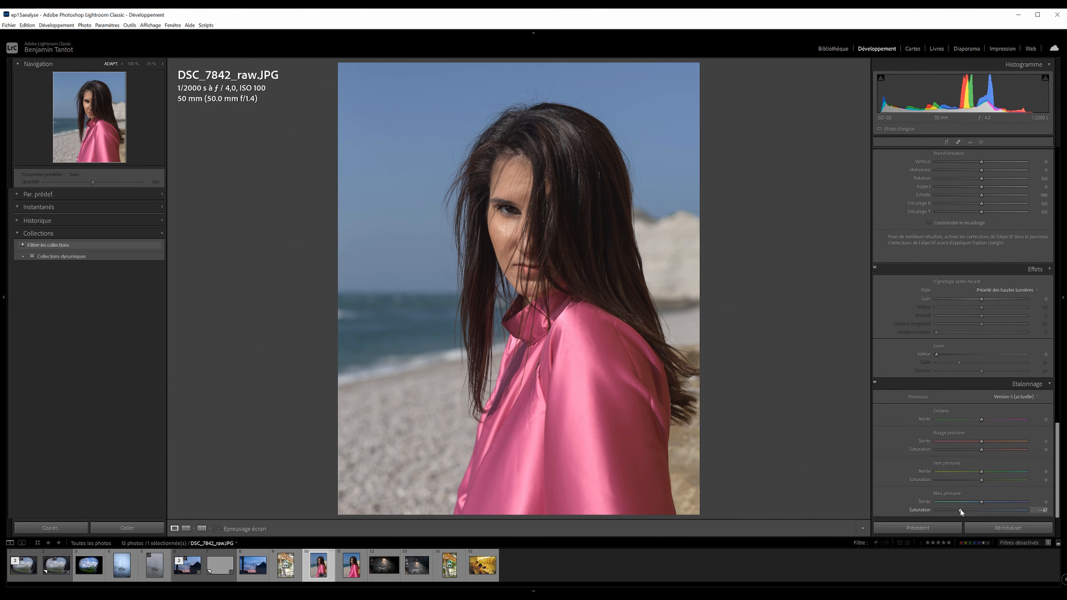
pyautogui.hotkey('ctrl', 'z')
pyautogui.moveTo(983, 503); pyautogui.dragTo(971, 502)
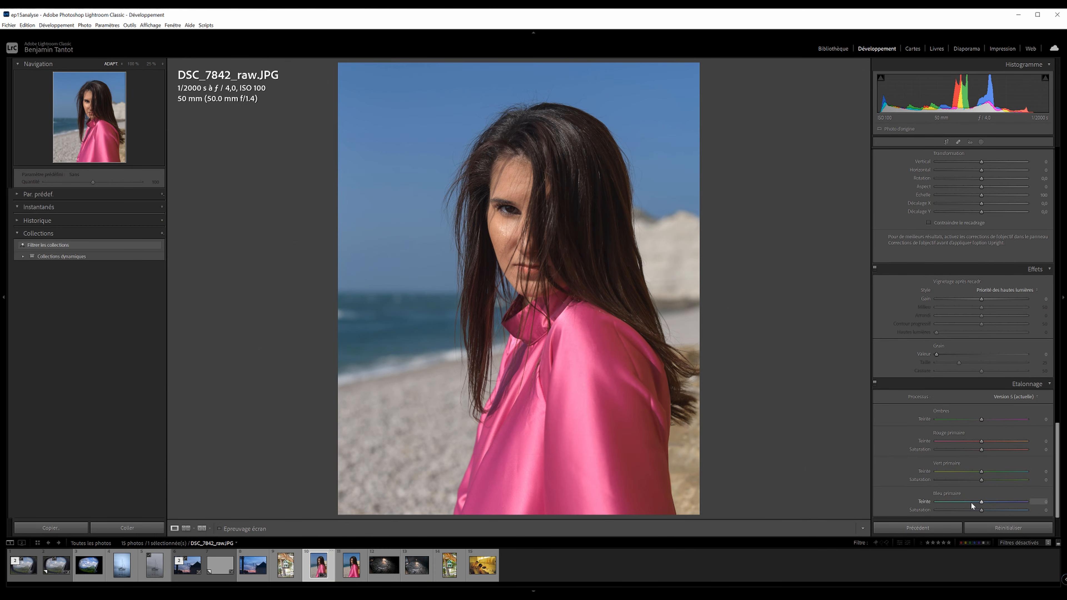
pyautogui.hotkey('ctrl', 'z')
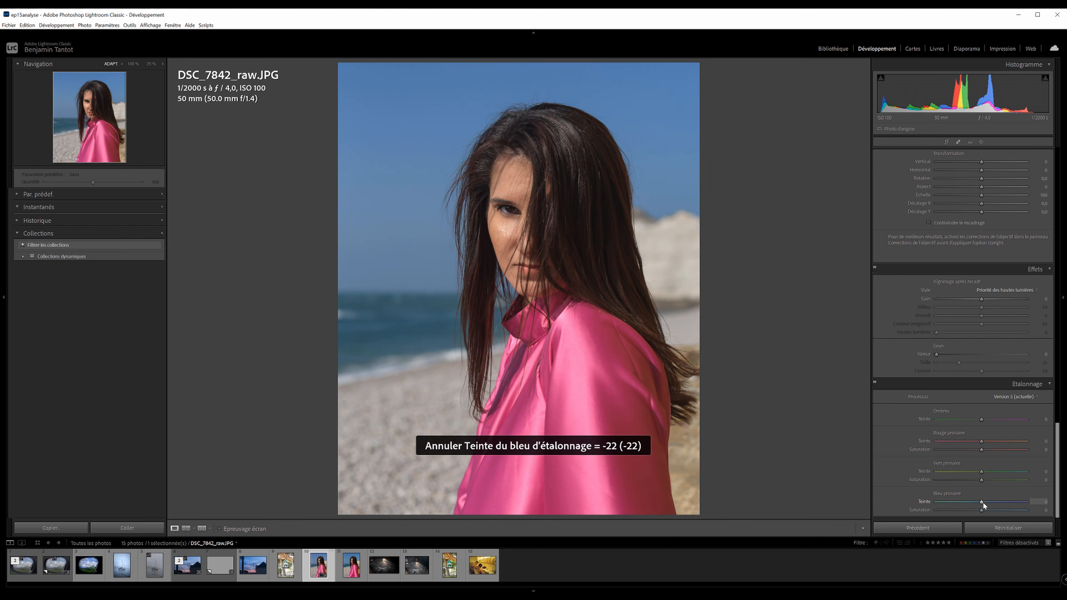
# - Set the blue primary's hue to −5 in the calibration and compare the portrait with its before view
pyautogui.moveTo(983, 502); pyautogui.dragTo(980, 502)
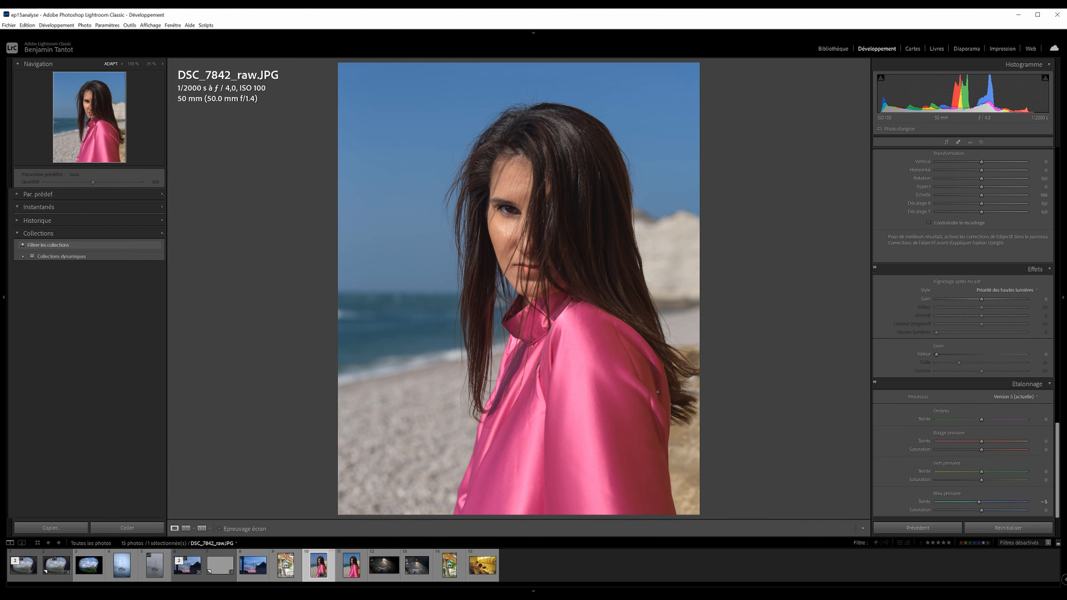
pyautogui.press('\\')
pyautogui.press('\\')
pyautogui.press('\\')
pyautogui.press('\\')
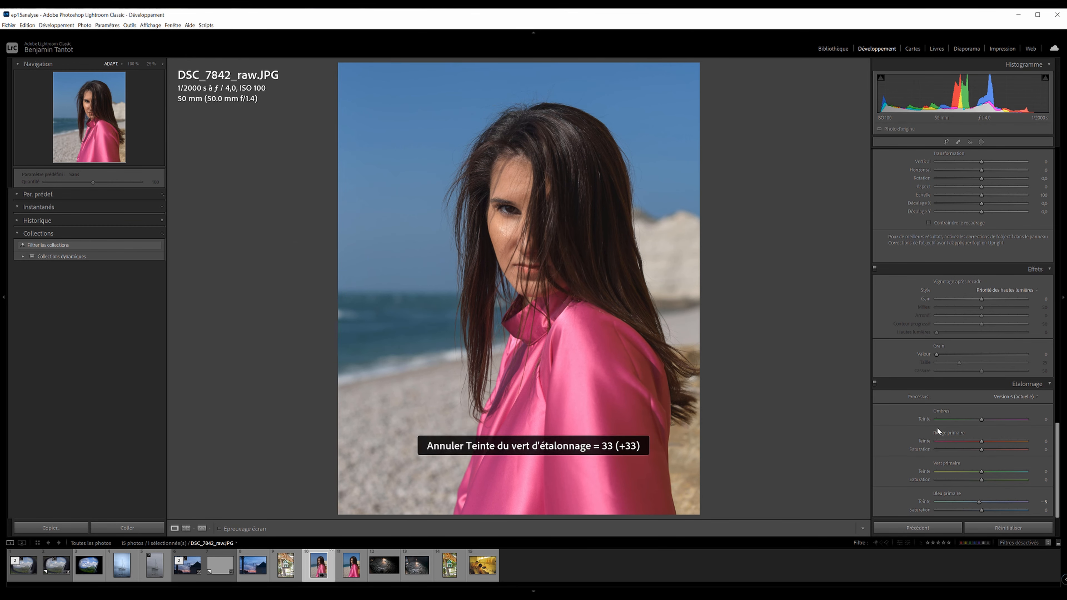
# - Try the magenta saturation at −100, bring it back up, and test a red saturation change that is undone
pyautogui.scroll(15, 978, 423)
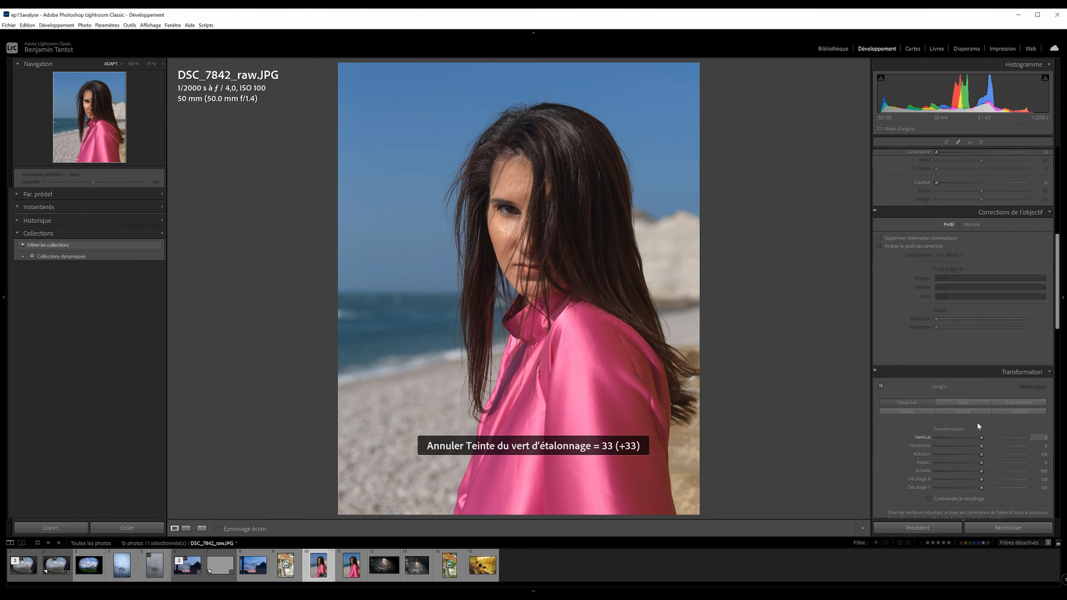
pyautogui.scroll(-10, 1003, 404)
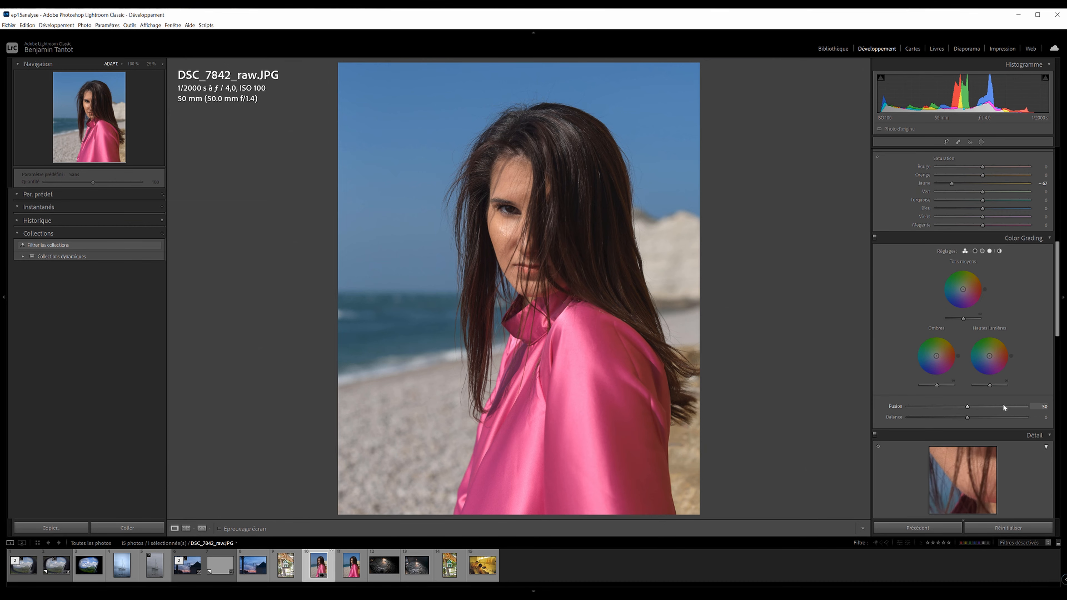
pyautogui.scroll(2, 1021, 352)
pyautogui.moveTo(983, 317); pyautogui.dragTo(865, 322)
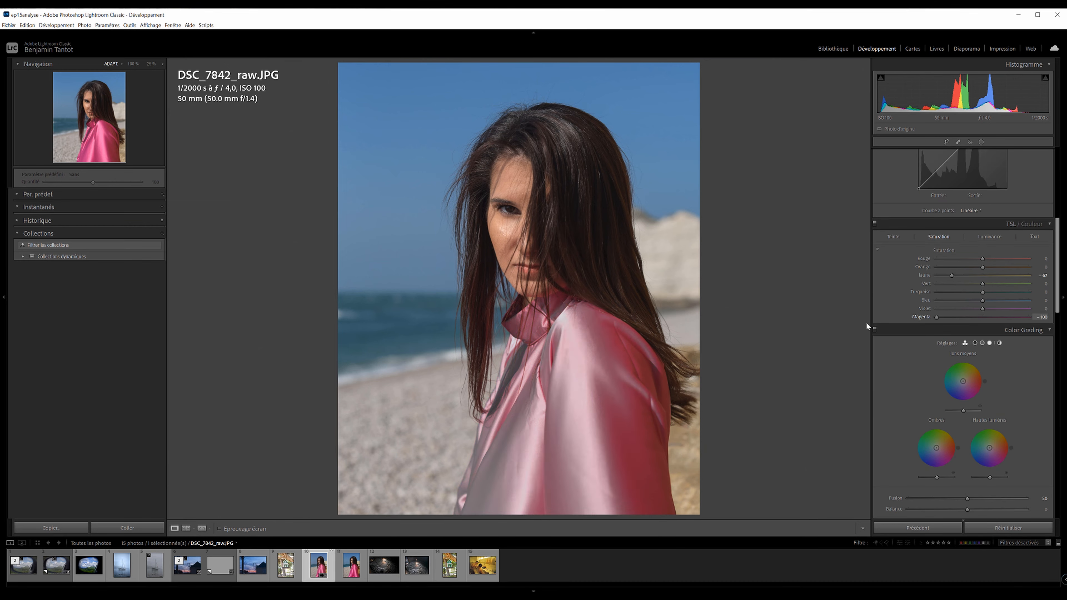
pyautogui.click(975, 318)
pyautogui.click(973, 259)
pyautogui.moveTo(973, 259); pyautogui.dragTo(996, 261)
pyautogui.hotkey('ctrl', 'z')
# - Set the magenta saturation to −8, lower the red saturation slightly, and reset the violet saturation after a trial
pyautogui.moveTo(977, 318)
pyautogui.mouseDown()
pyautogui.moveTo(965, 320)
pyautogui.moveTo(975, 322)
pyautogui.mouseUp()
pyautogui.click(982, 319)
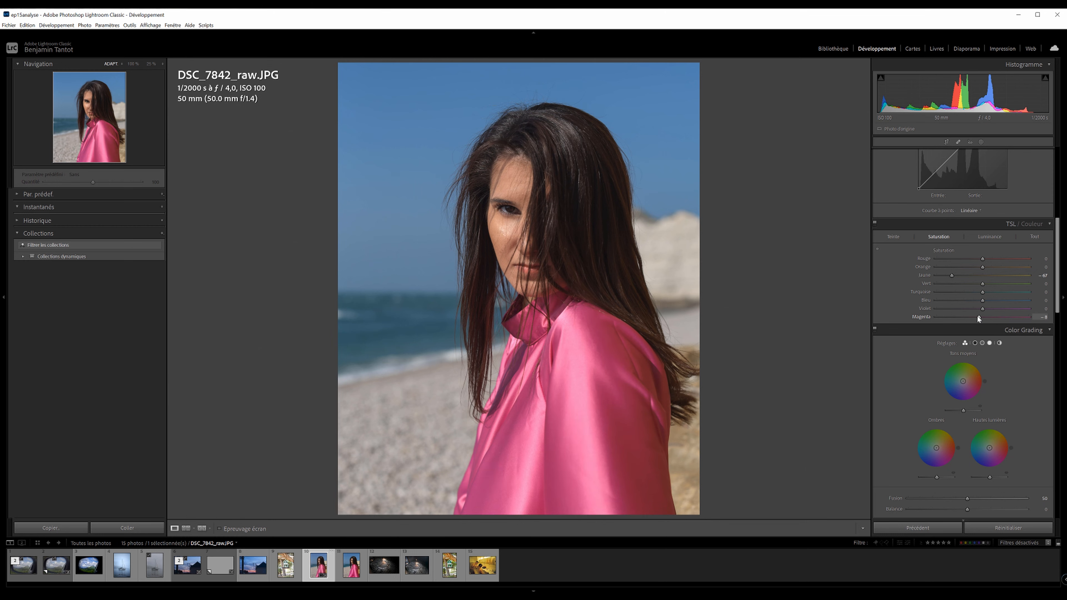
pyautogui.moveTo(982, 257)
pyautogui.mouseDown()
pyautogui.moveTo(1000, 256)
pyautogui.moveTo(971, 262)
pyautogui.mouseUp()
pyautogui.moveTo(983, 309); pyautogui.dragTo(975, 308)
pyautogui.doubleClick(929, 309)
# - Shift the magenta hue to +51 and lower the magenta saturation to −15 on the coat
pyautogui.click(903, 235)
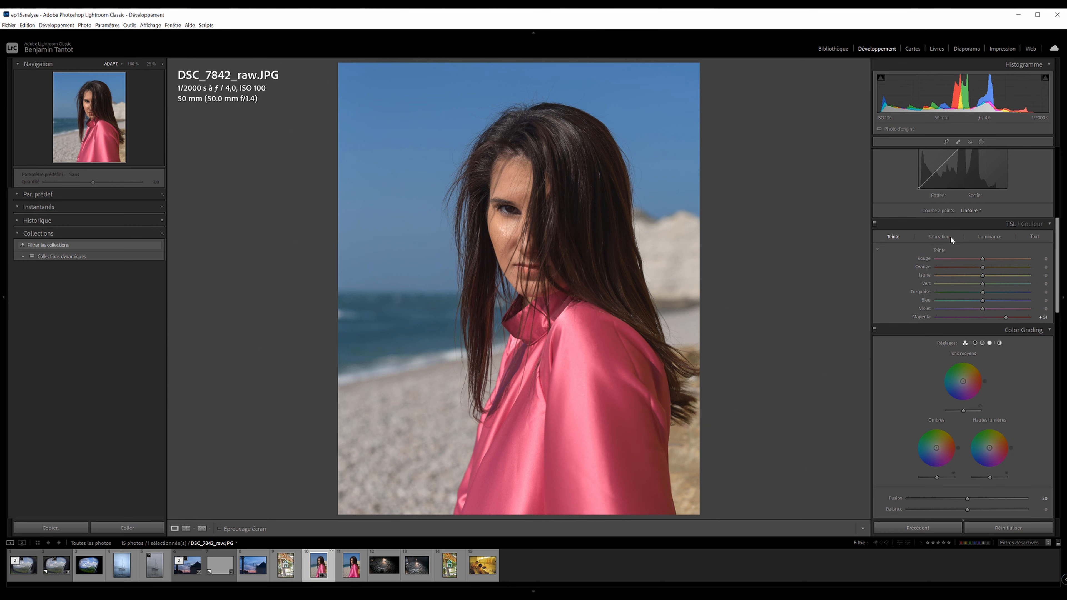
pyautogui.click(931, 237)
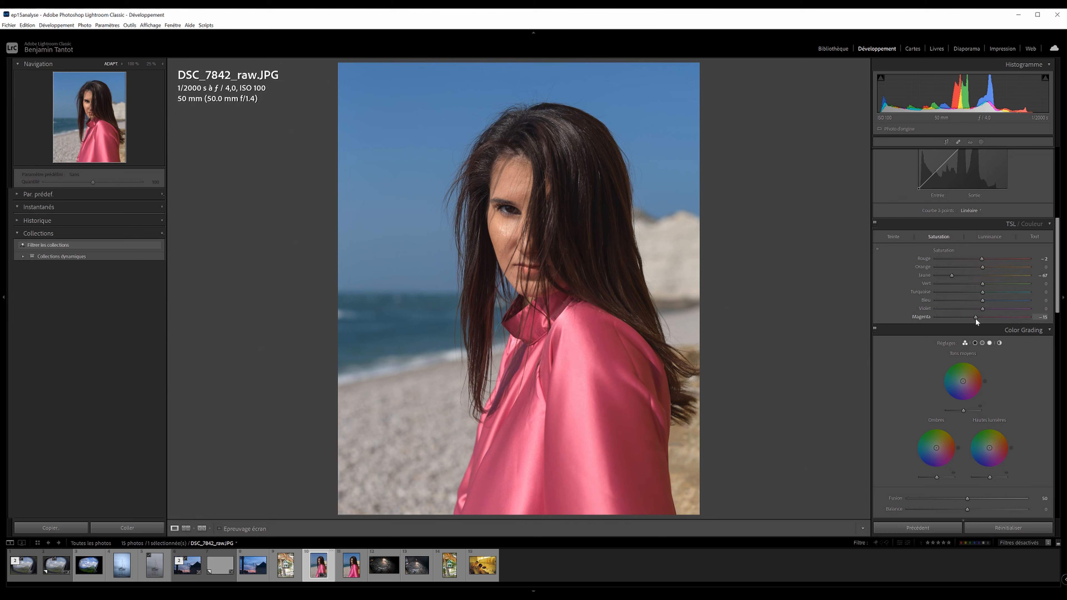
# - Set the violet saturation to −10 and colour-grade the highlights slightly yellow, the shadows blue and the midtones green
pyautogui.moveTo(983, 309); pyautogui.dragTo(979, 309)
pyautogui.scroll(-3, 1030, 415)
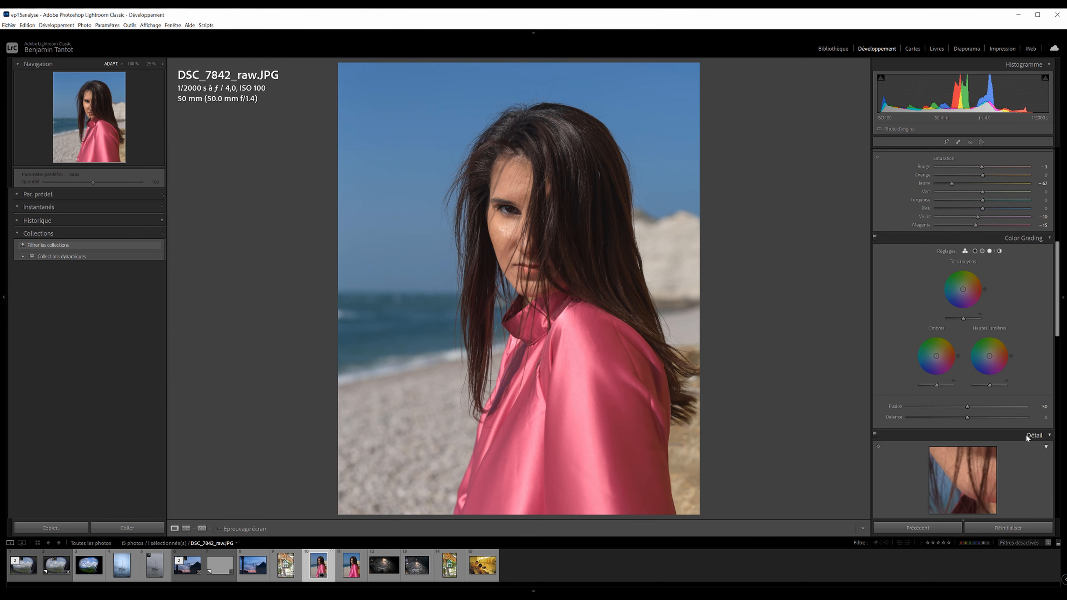
pyautogui.moveTo(990, 356); pyautogui.dragTo(935, 357)
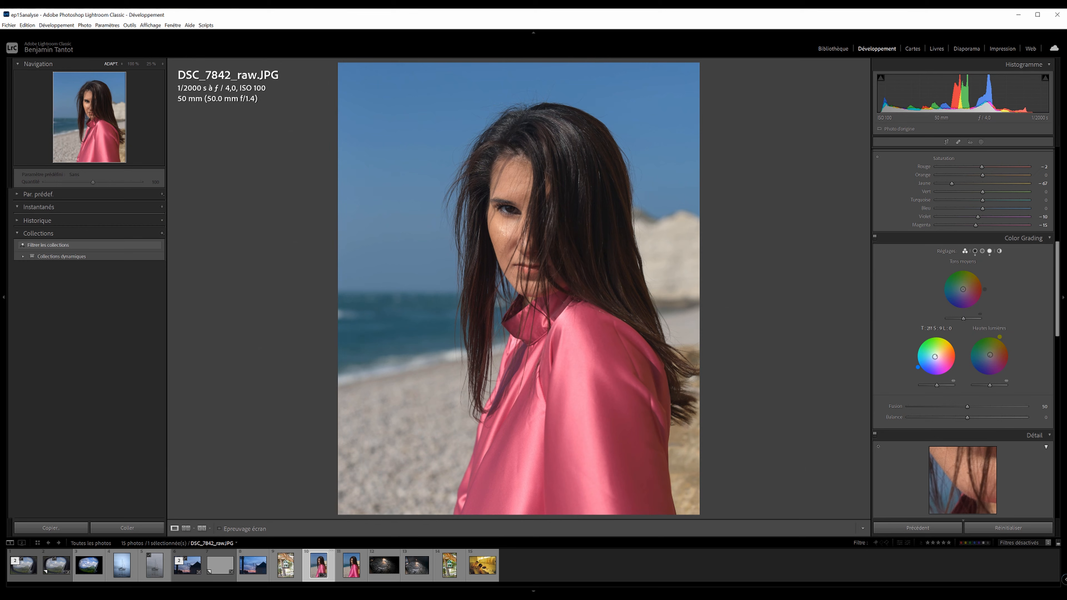
pyautogui.moveTo(963, 290)
pyautogui.mouseDown()
pyautogui.moveTo(954, 277)
pyautogui.moveTo(962, 289)
pyautogui.mouseUp()
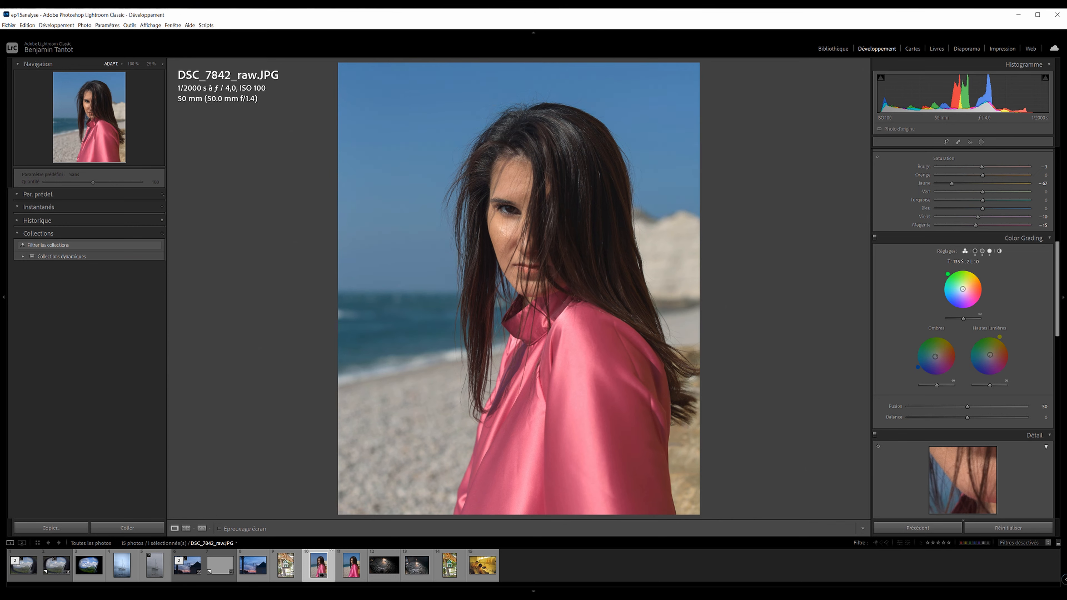
# - Raise the portrait's vibrance to +27 and reset the overall saturation after a trial
pyautogui.scroll(10, 963, 294)
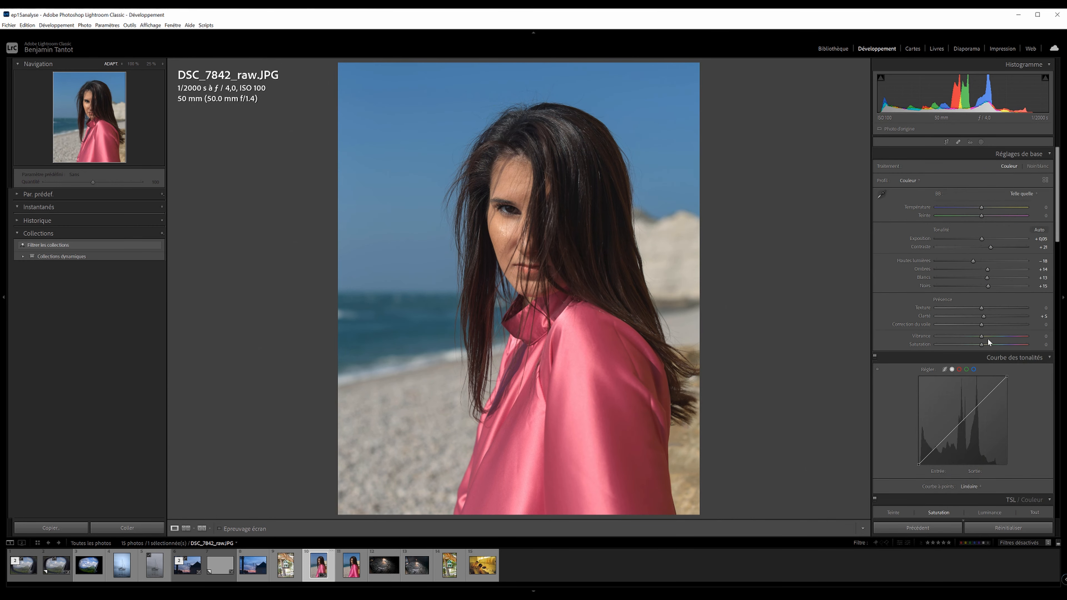
pyautogui.moveTo(992, 337)
pyautogui.mouseDown()
pyautogui.moveTo(995, 347)
pyautogui.moveTo(981, 337)
pyautogui.moveTo(993, 344)
pyautogui.mouseUp()
pyautogui.doubleClick(923, 337)
pyautogui.doubleClick(928, 346)
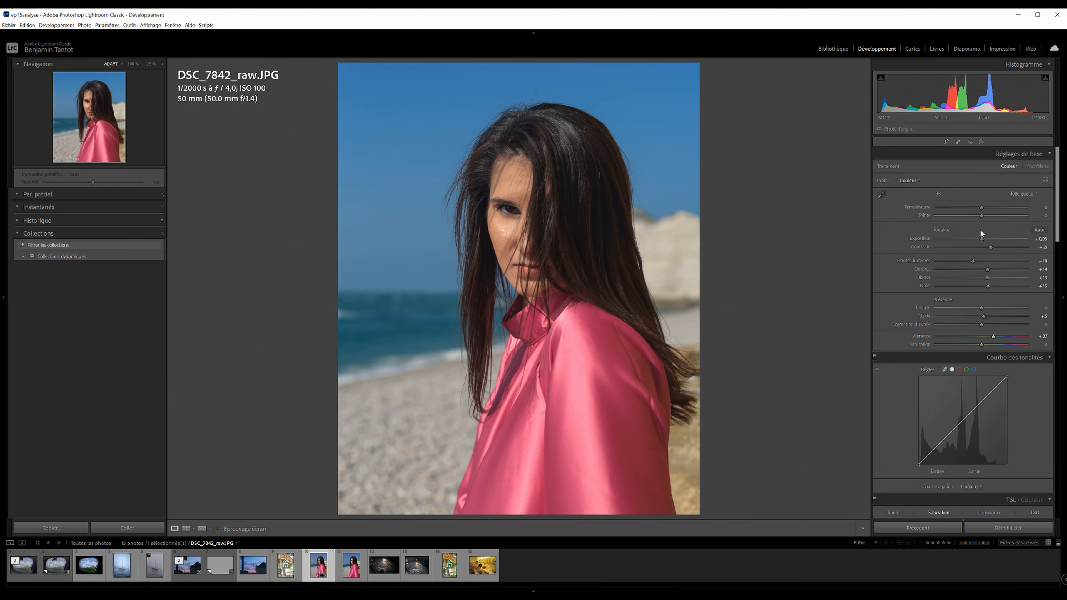
# - Set the contrast to +23, undo the strong clarity trials of −28 and +31, and set the clarity to +6
pyautogui.moveTo(989, 250); pyautogui.dragTo(991, 249)
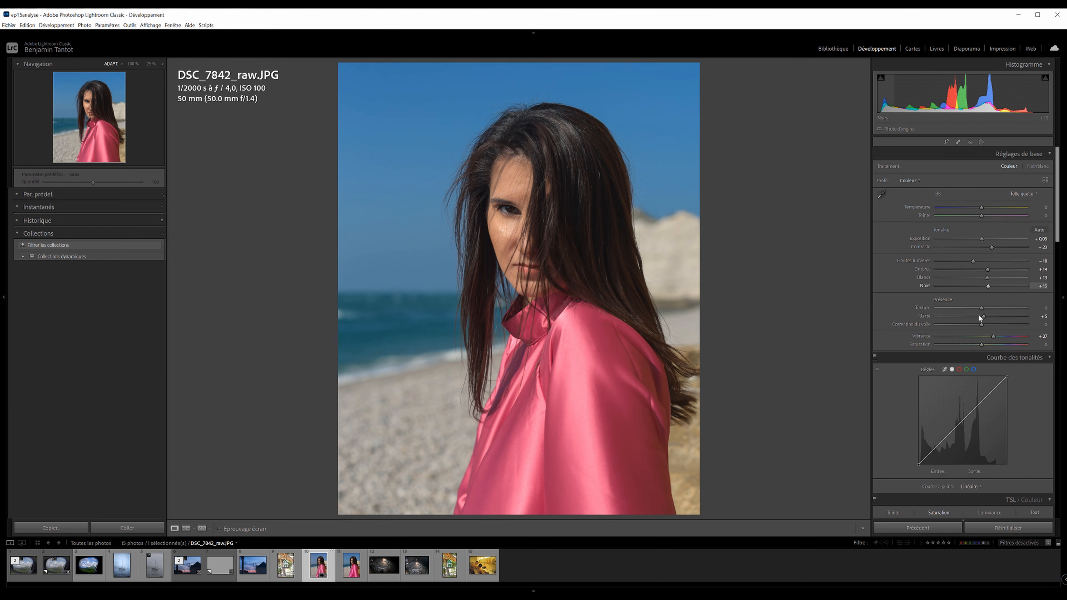
pyautogui.hotkey('ctrl', 'z')
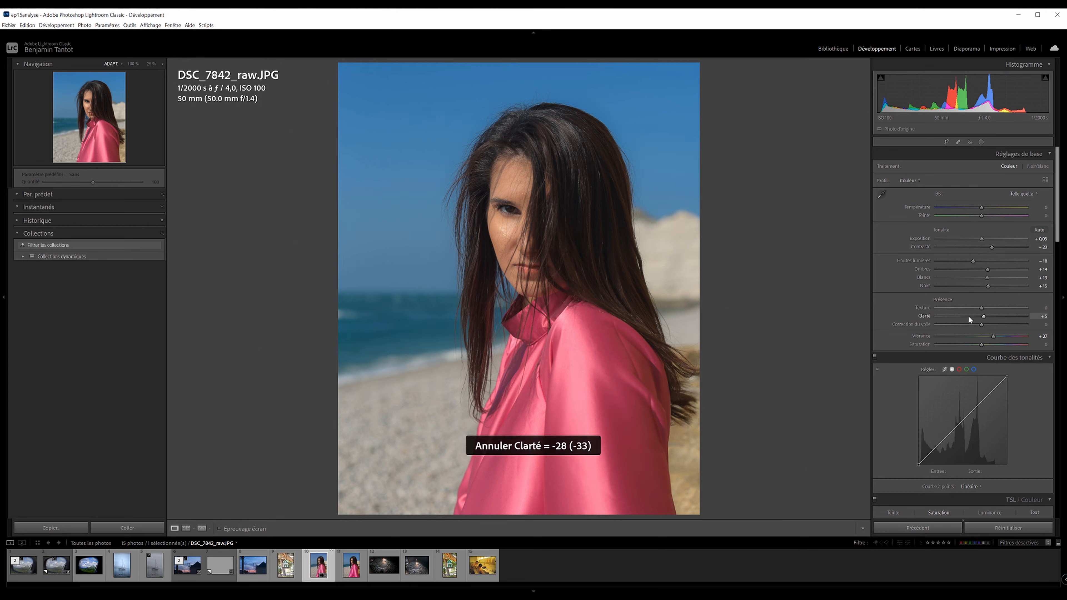
pyautogui.hotkey('ctrl', 'z')
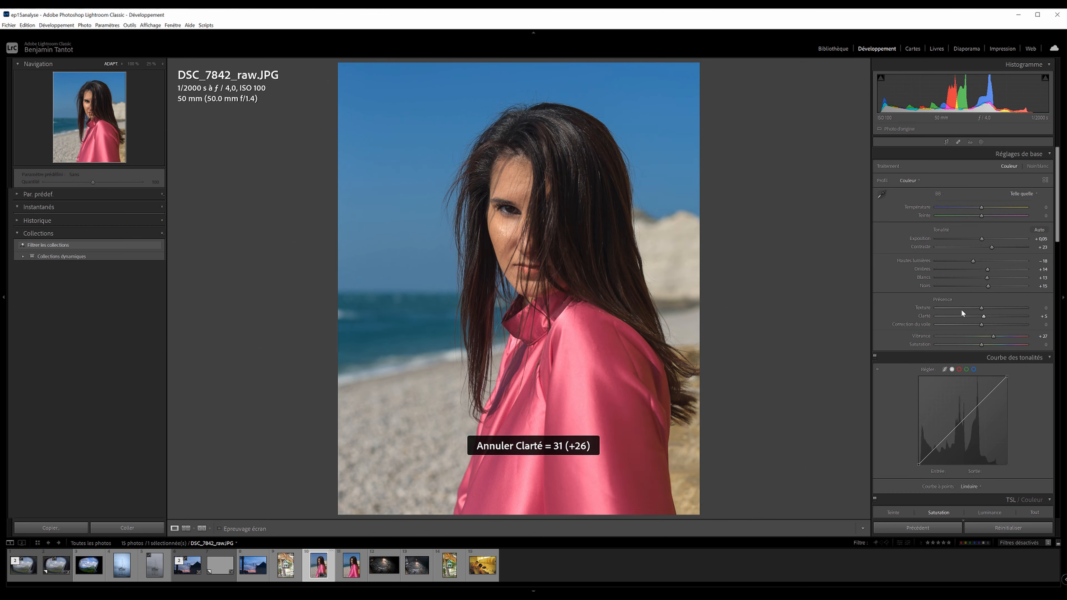
# - Create a brush mask and paint it over the woman's face from forehead to chin, then hide the overlay
pyautogui.click(982, 142)
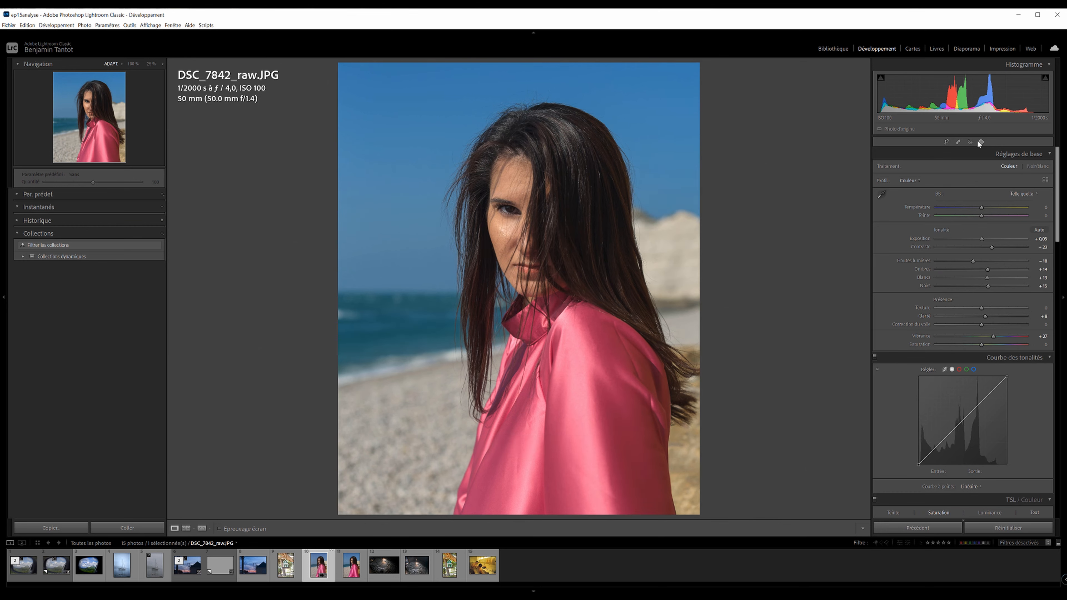
pyautogui.click(903, 191)
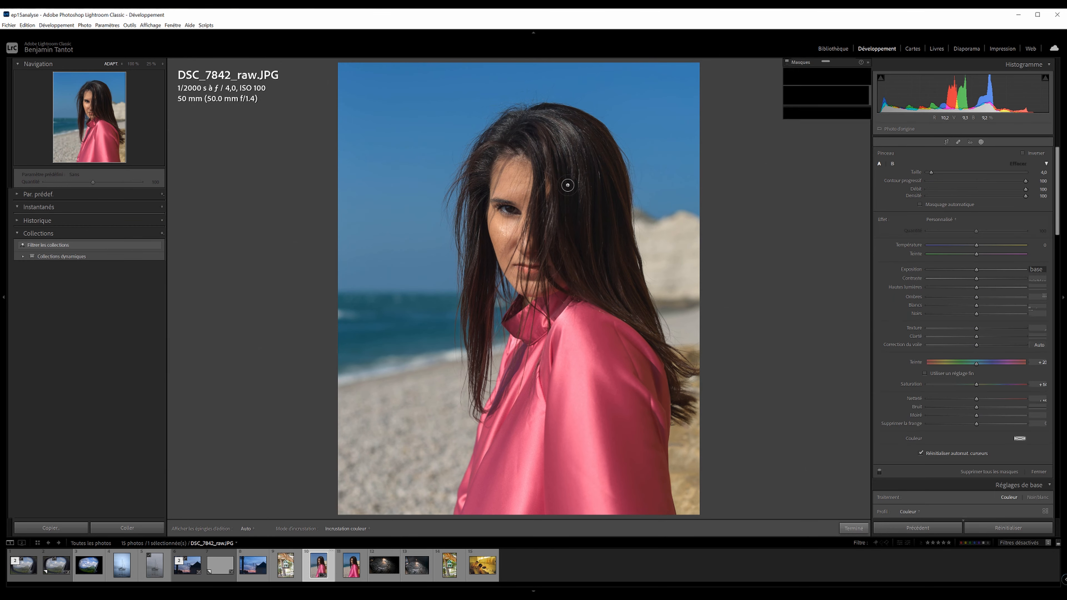
pyautogui.moveTo(532, 165)
pyautogui.mouseDown()
pyautogui.moveTo(502, 177)
pyautogui.moveTo(517, 274)
pyautogui.moveTo(528, 258)
pyautogui.moveTo(547, 286)
pyautogui.mouseUp()
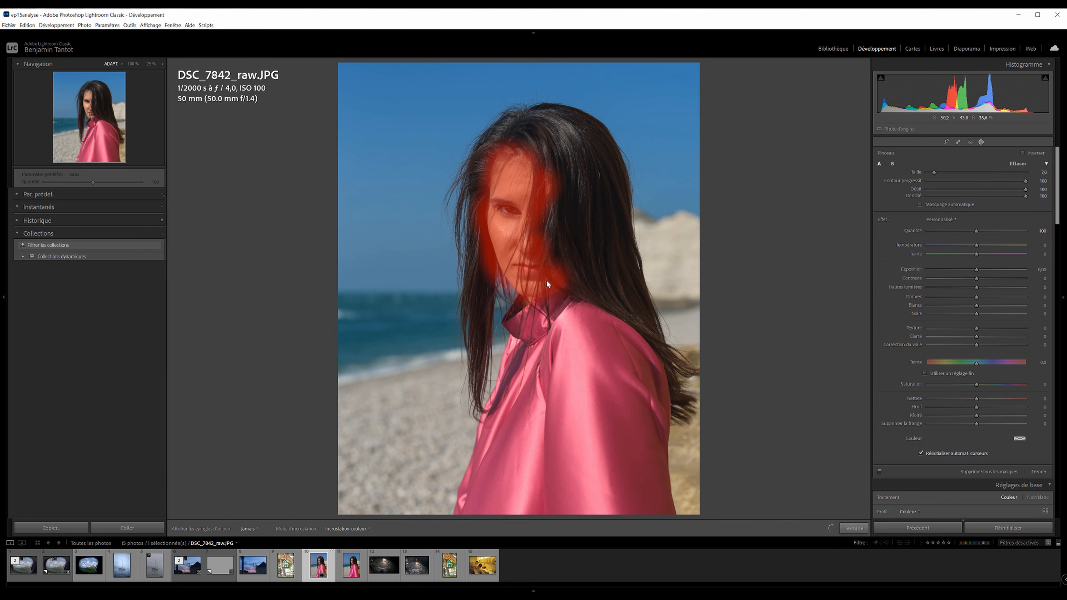
pyautogui.press('o')
# - Lower the clarity of the face mask to −9 and finish masking
pyautogui.click(971, 336)
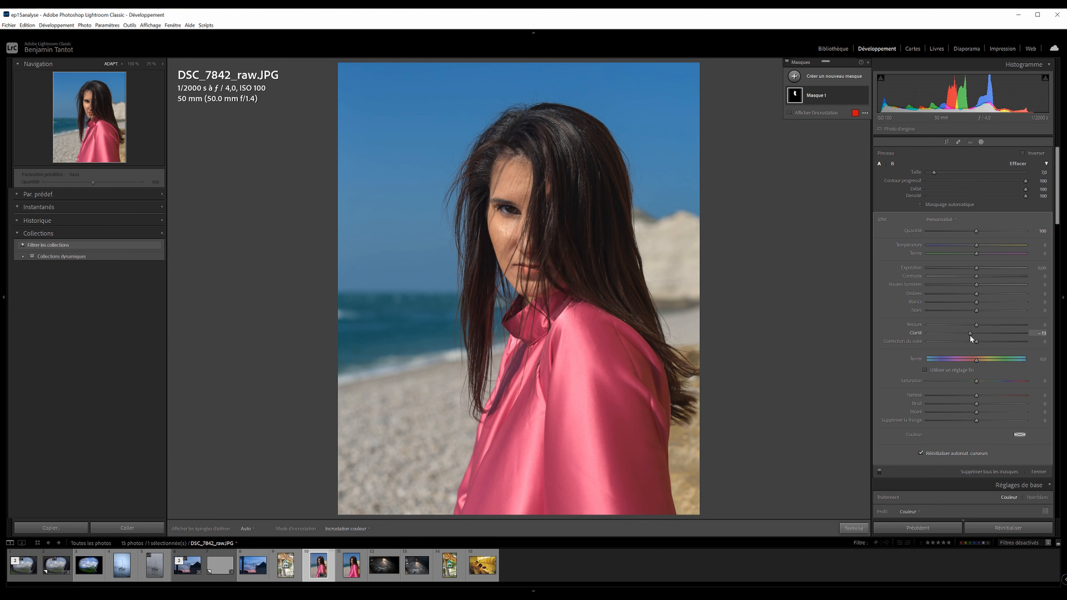
pyautogui.click(971, 333)
pyautogui.moveTo(982, 335)
pyautogui.mouseDown()
pyautogui.moveTo(921, 338)
pyautogui.moveTo(980, 344)
pyautogui.mouseUp()
pyautogui.click(981, 142)
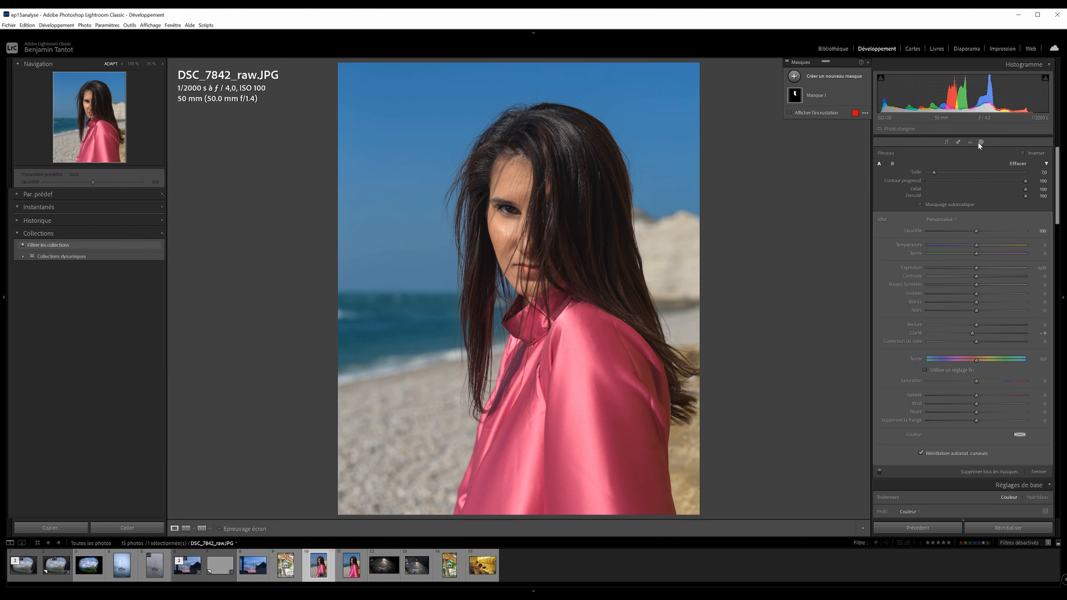
# - Set the whites to +22 and the contrast to +25, and compare the portrait with its before view and retouched version
pyautogui.moveTo(987, 279); pyautogui.dragTo(992, 248)
pyautogui.press('\\')
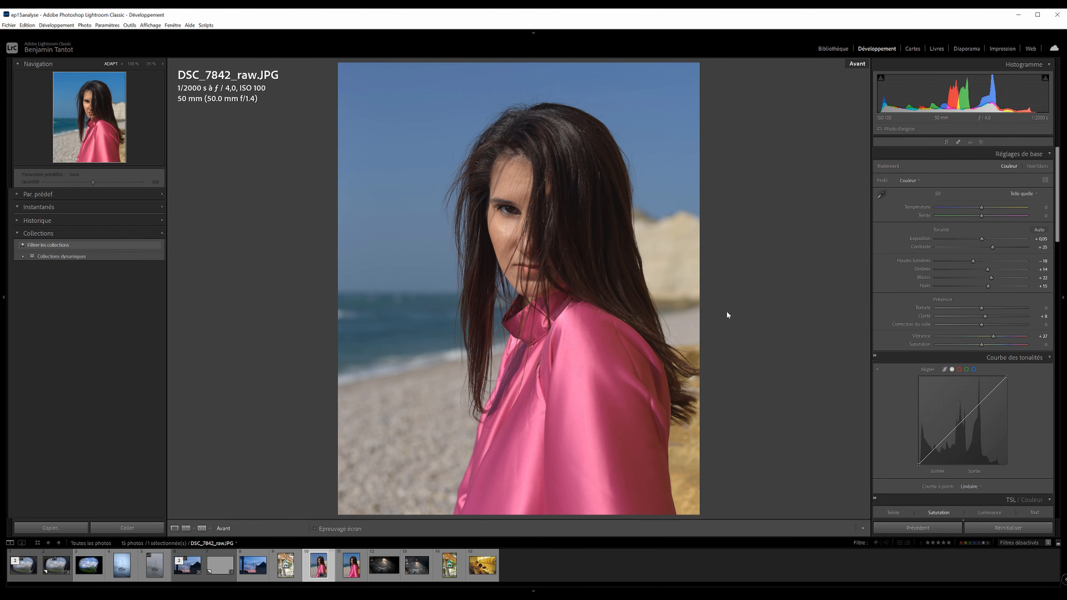
pyautogui.press('\\')
pyautogui.press('\\')
pyautogui.press('\\')
pyautogui.press('Right')
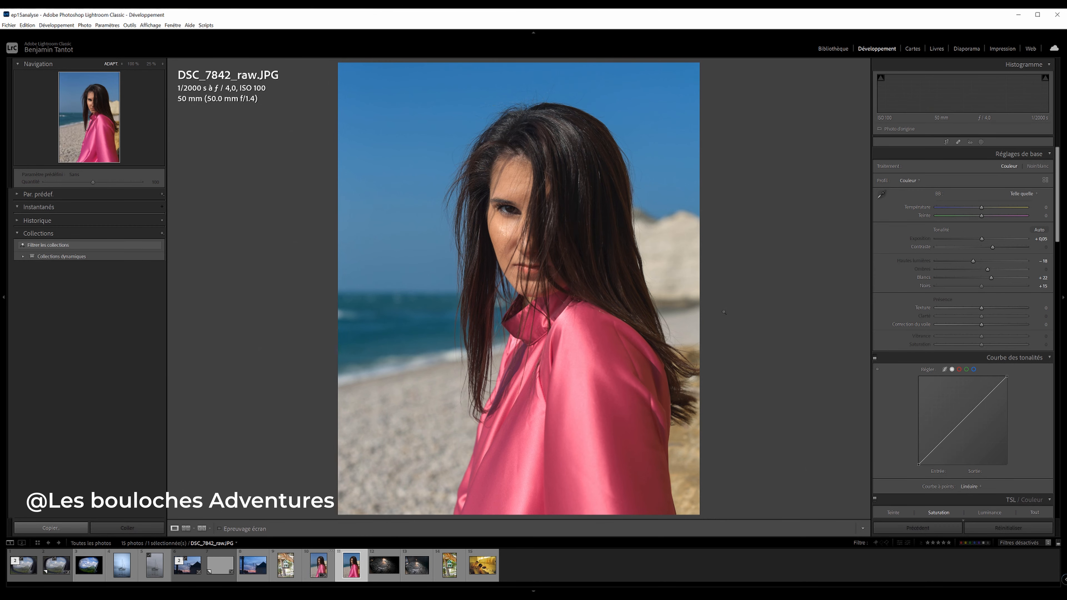
pyautogui.press('Left')
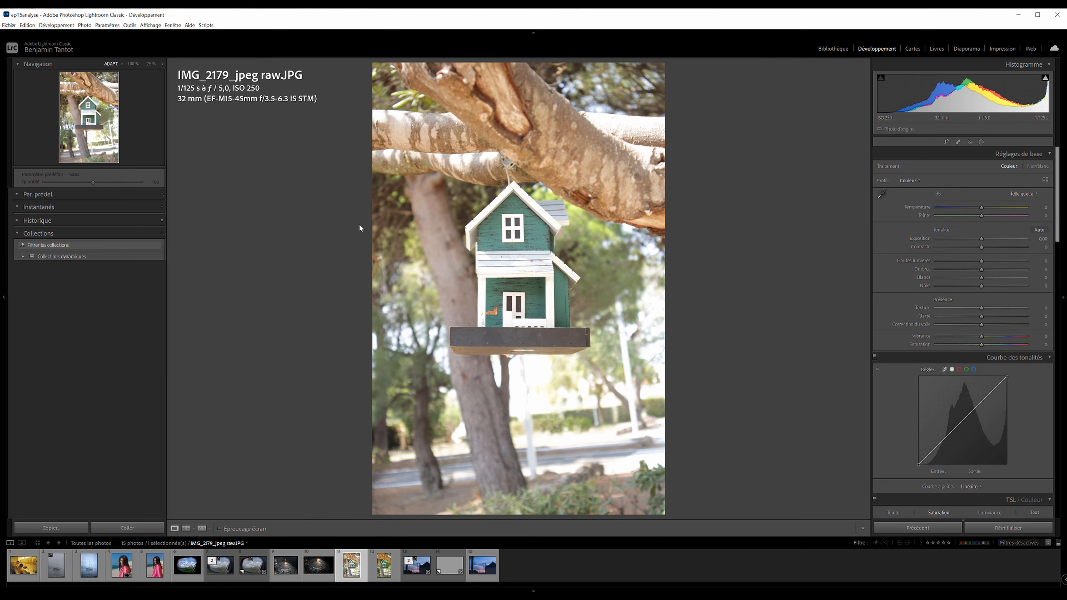
# - Try an exposure of −0.54 on the raw birdhouse photo, reset it, and inspect the crop of IMG_2179_retouche.png
pyautogui.moveTo(983, 239); pyautogui.dragTo(976, 237)
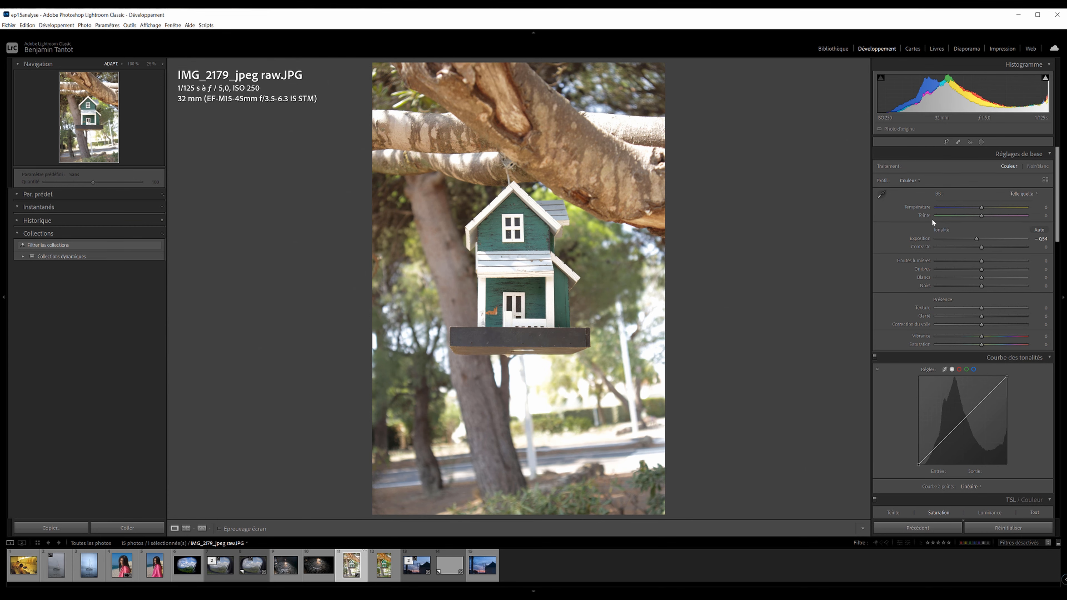
pyautogui.doubleClick(920, 239)
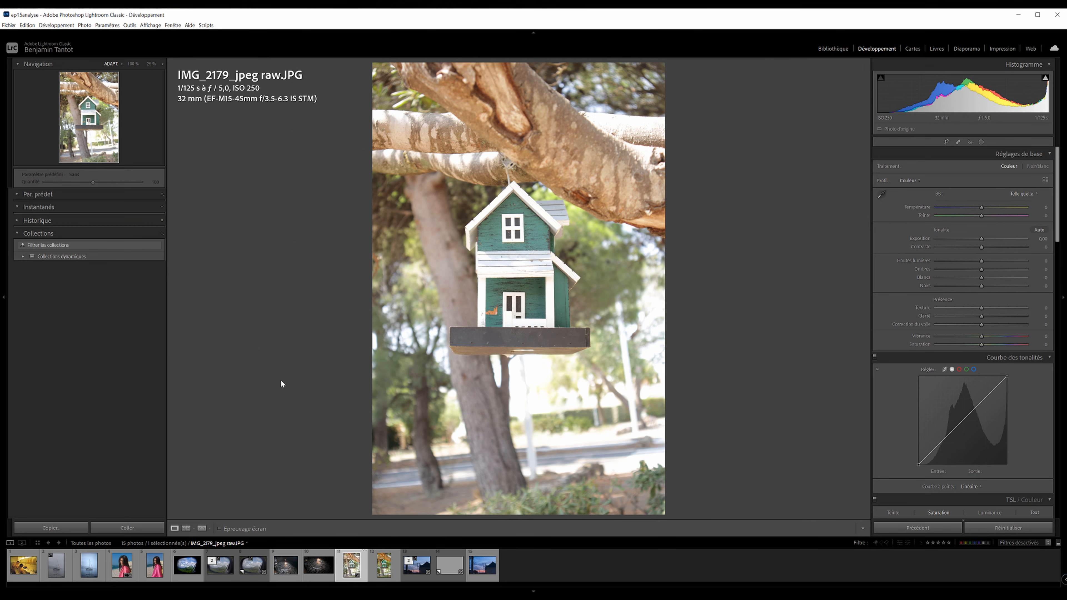
pyautogui.press('Right')
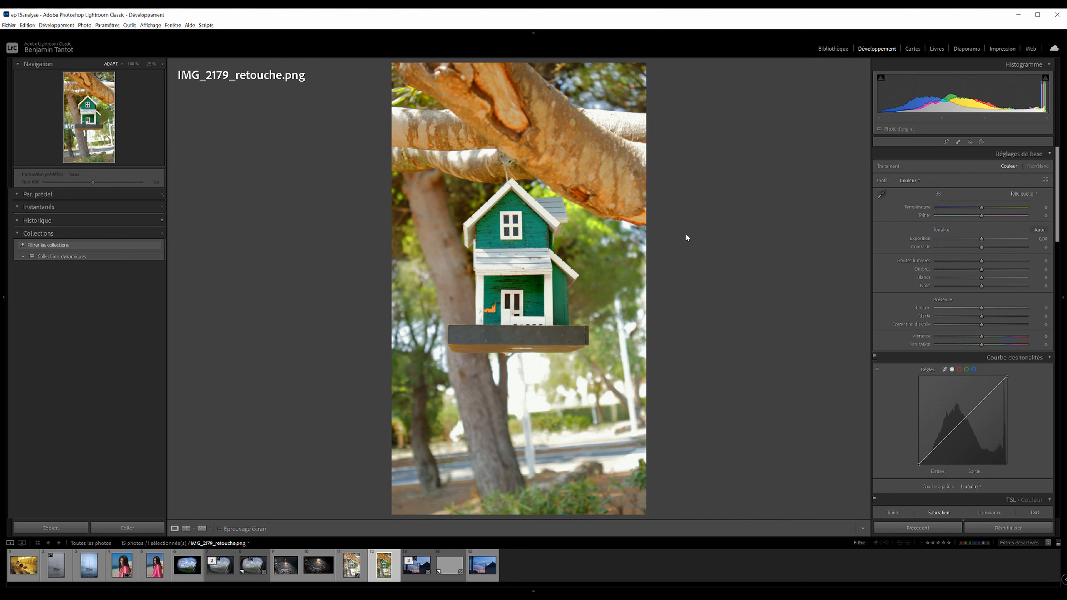
pyautogui.click(947, 142)
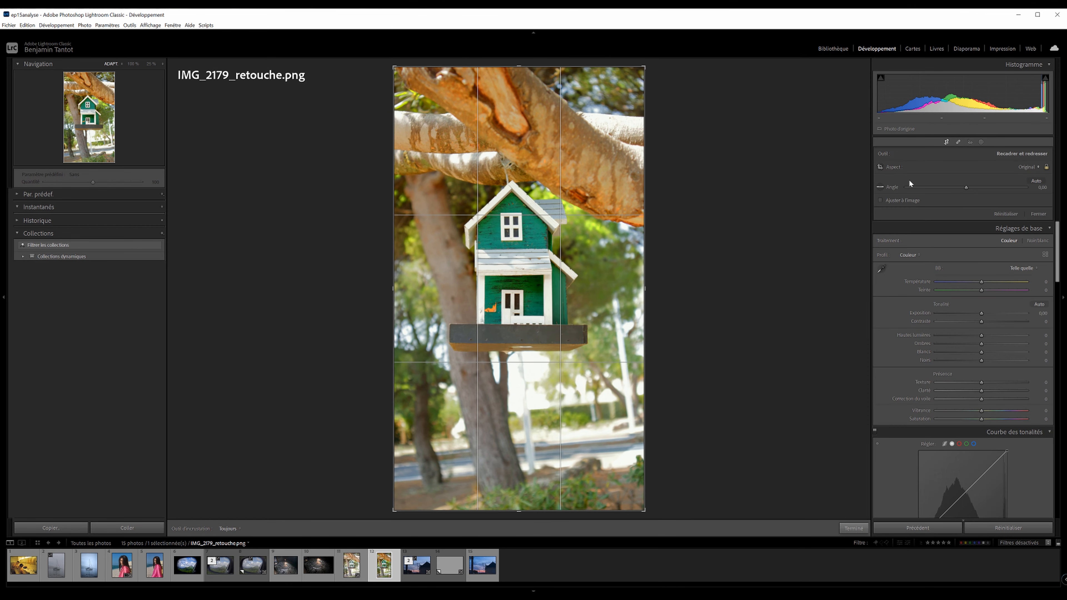
pyautogui.click(948, 142)
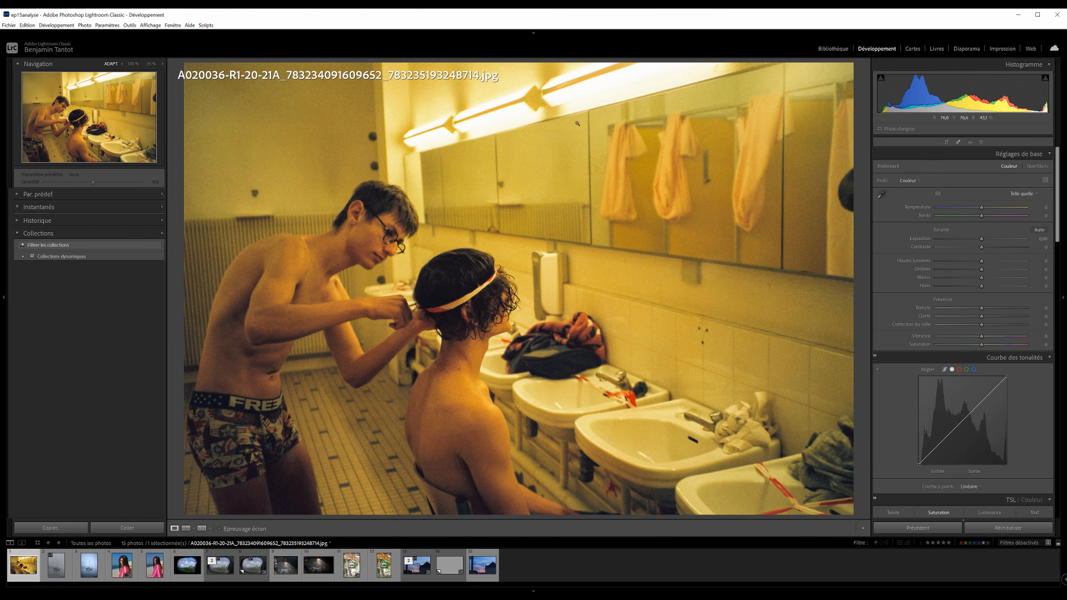
# - Inspect the washroom photo up close, panning across the towels and mirror, and return to the full view
pyautogui.click(506, 305)
pyautogui.moveTo(541, 316); pyautogui.dragTo(685, 253)
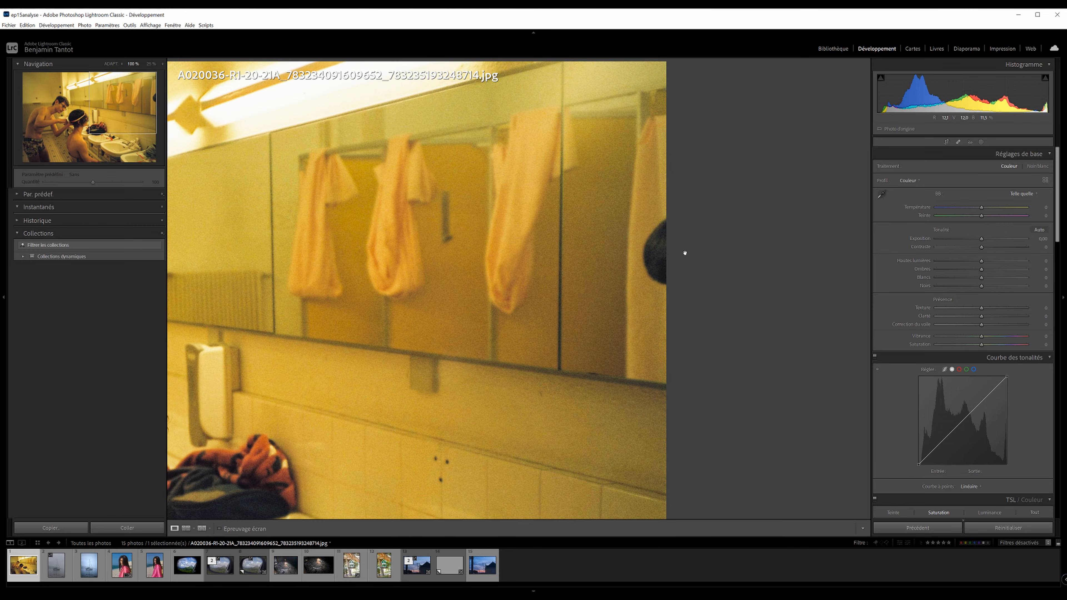
pyautogui.click(561, 279)
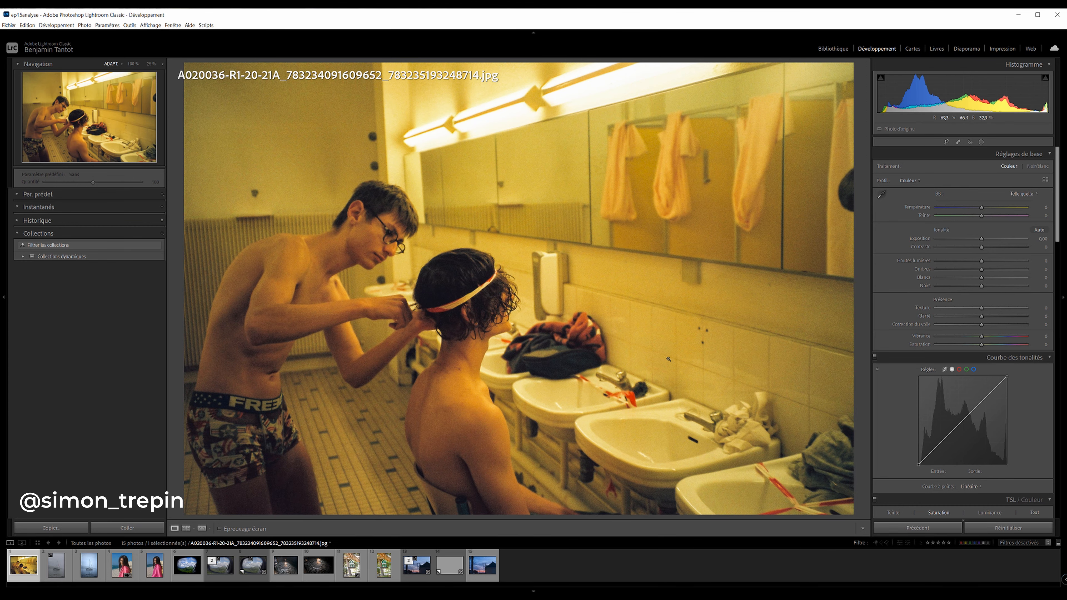
# - Open bateauprint_raw.CR3, check its framing with the crop grid, and try an exposure of +1.13 before resetting it
pyautogui.press('Right')
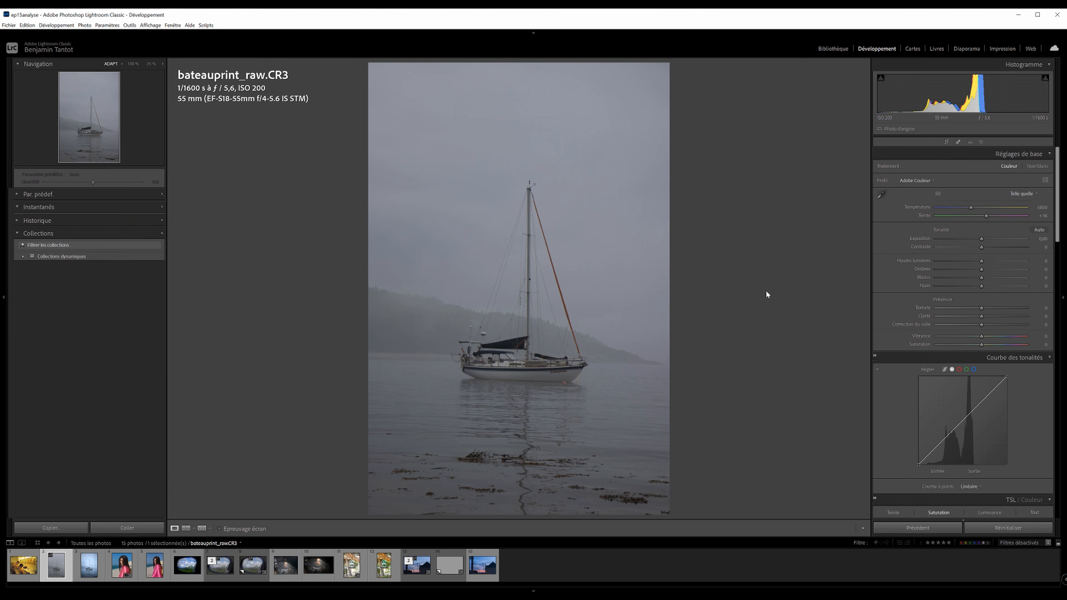
pyautogui.click(947, 142)
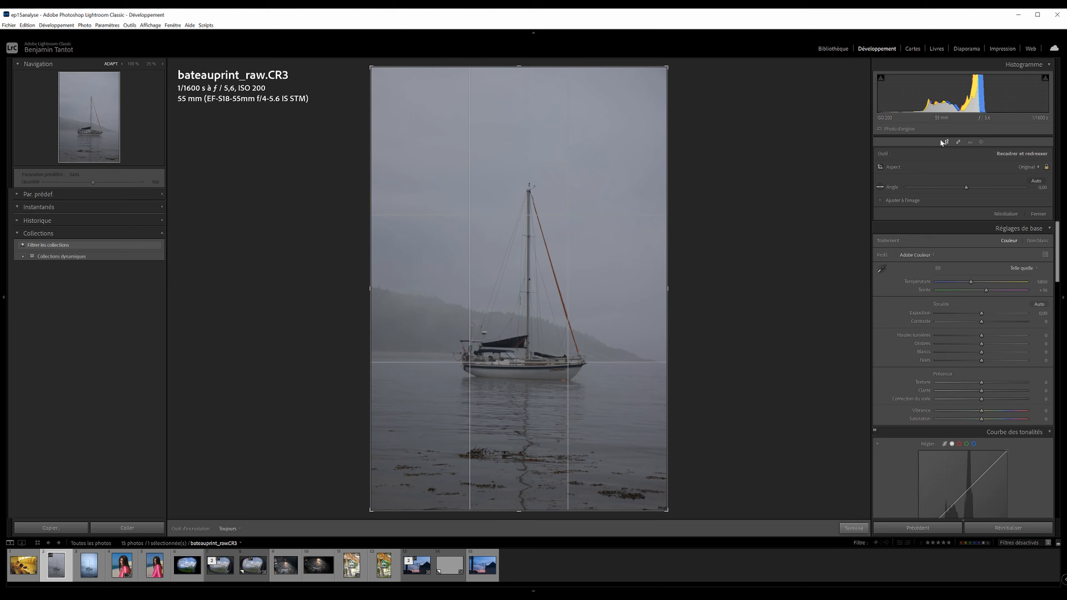
pyautogui.click(947, 142)
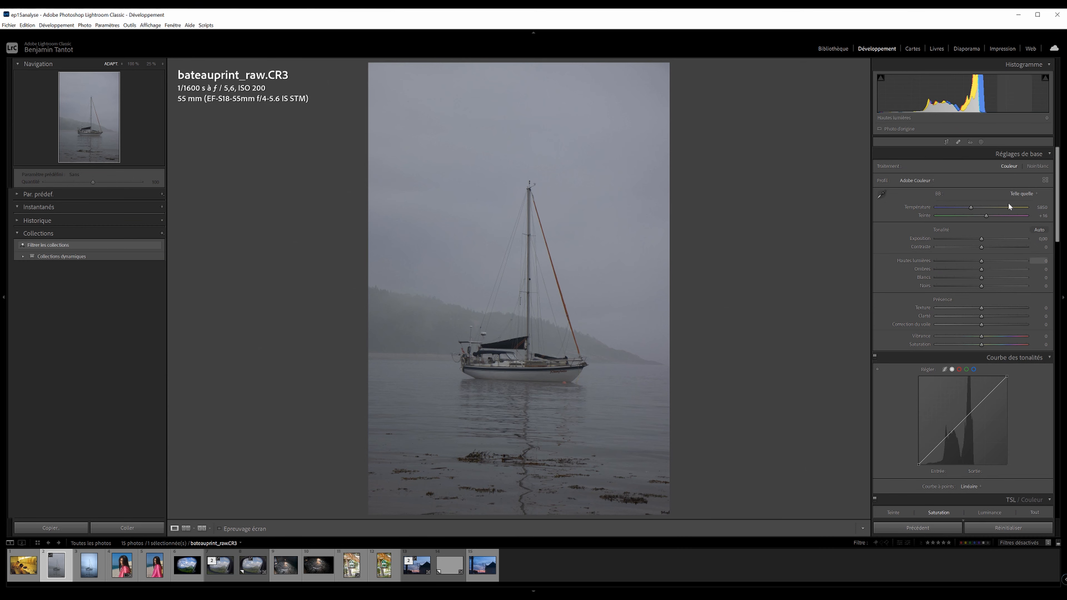
pyautogui.moveTo(984, 238); pyautogui.dragTo(992, 240)
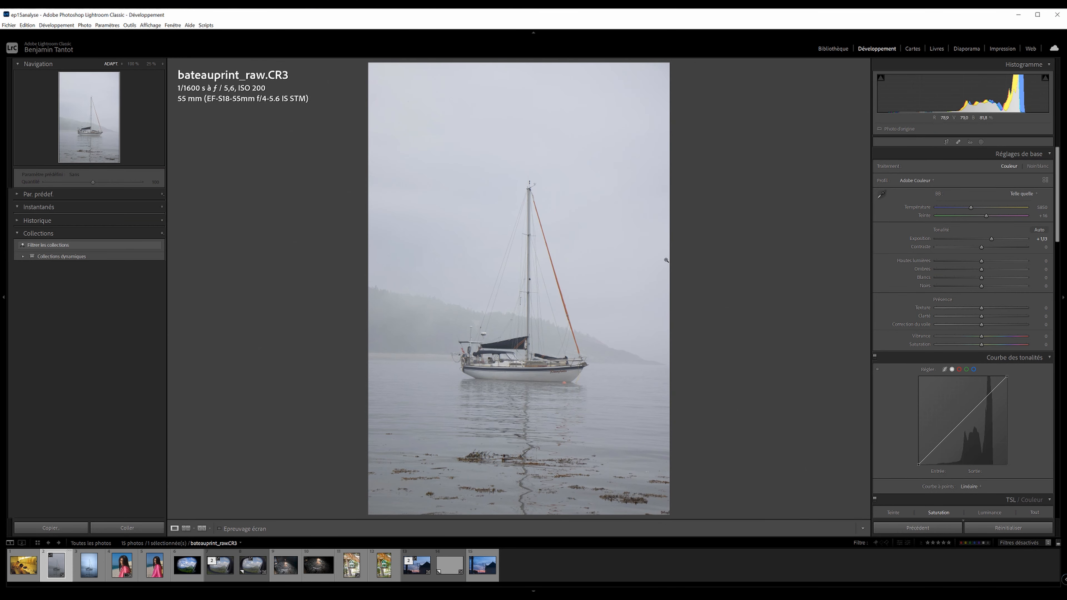
pyautogui.doubleClick(920, 238)
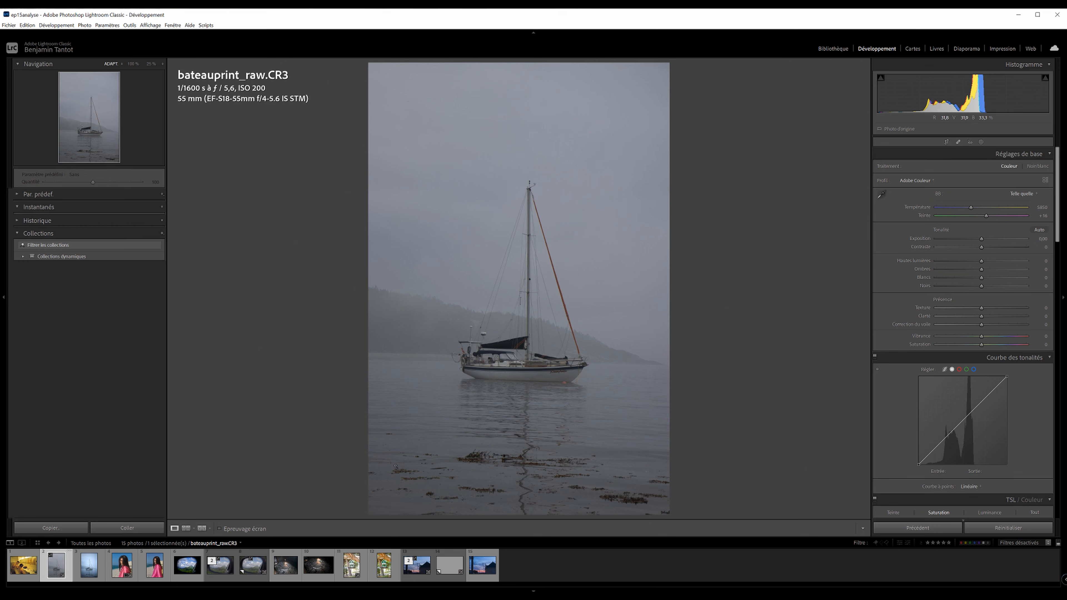
# - Compare the retouched bateauprint.jpg with the raw sailboat photo, switching back and forth between them
pyautogui.press('Right')
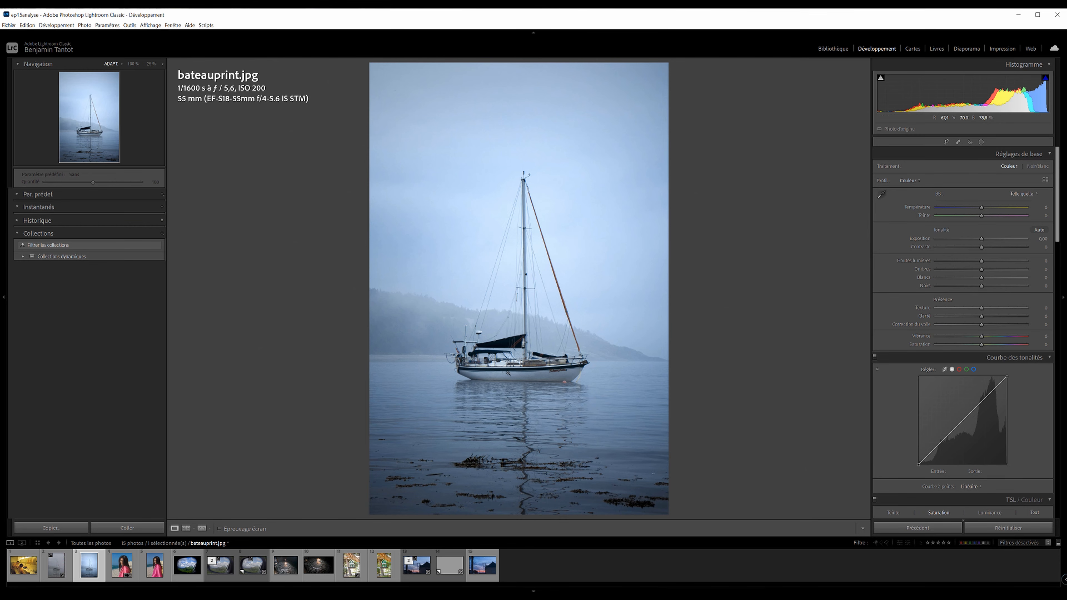
pyautogui.click(89, 564)
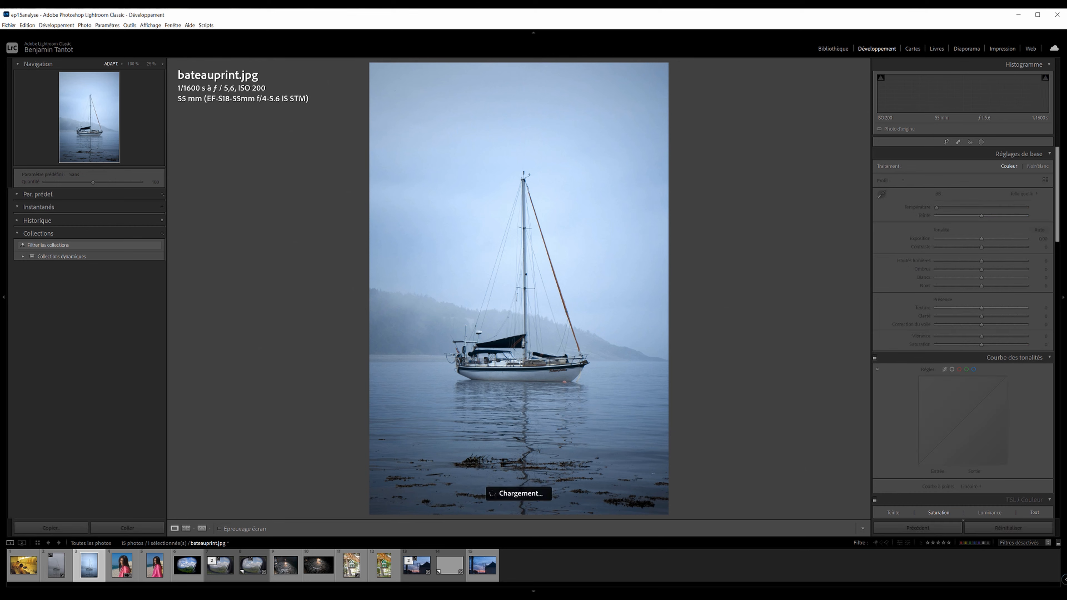
pyautogui.press('Left')
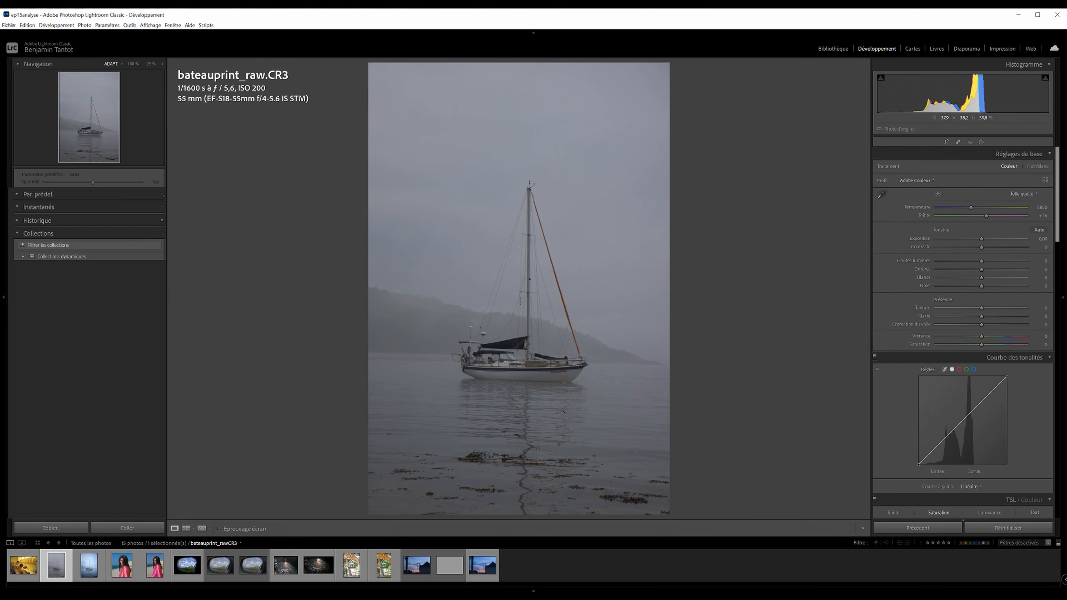
pyautogui.click(89, 561)
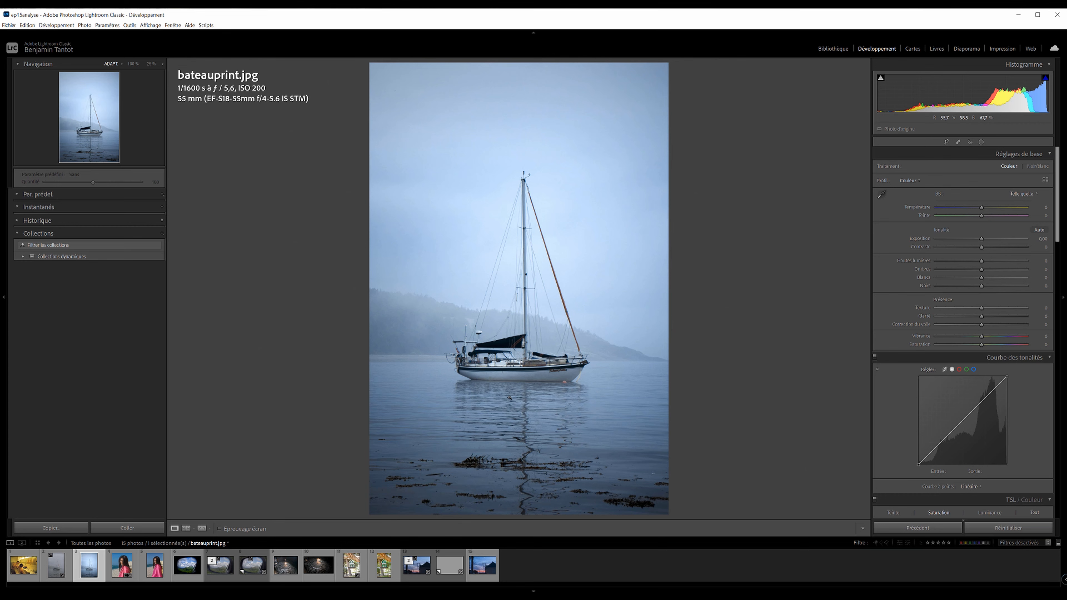
# - Create a virtual copy of bateauprint_raw.CR3
pyautogui.click(55, 571)
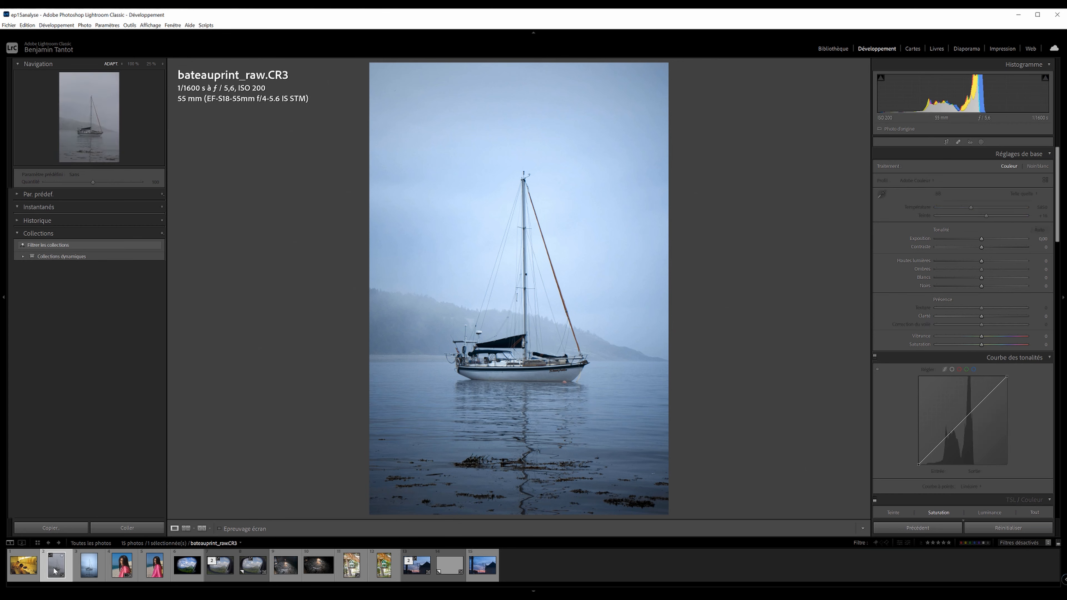
pyautogui.rightClick(55, 571)
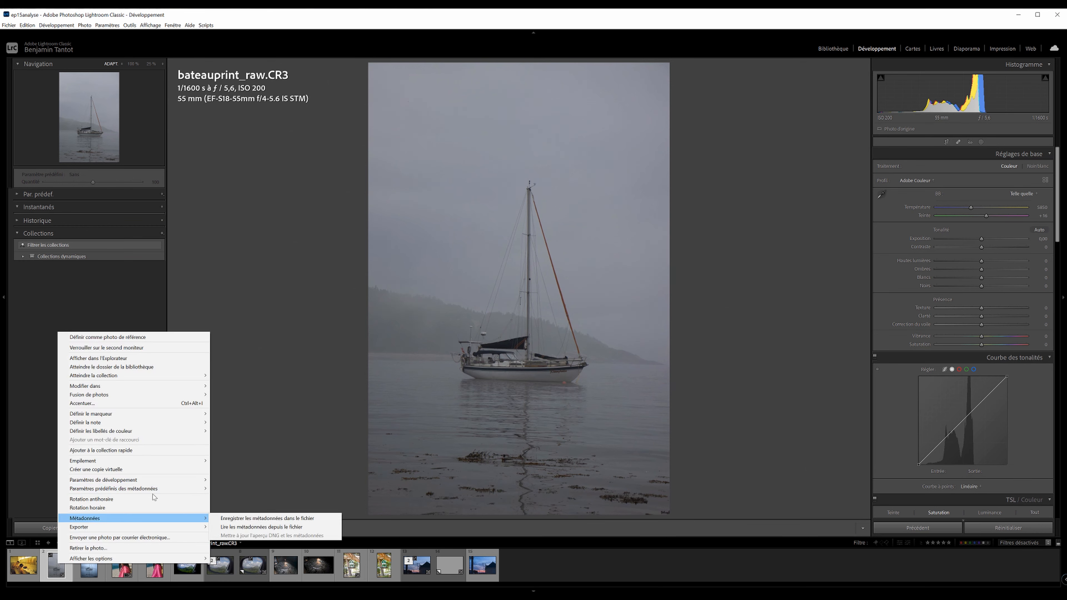
pyautogui.click(136, 468)
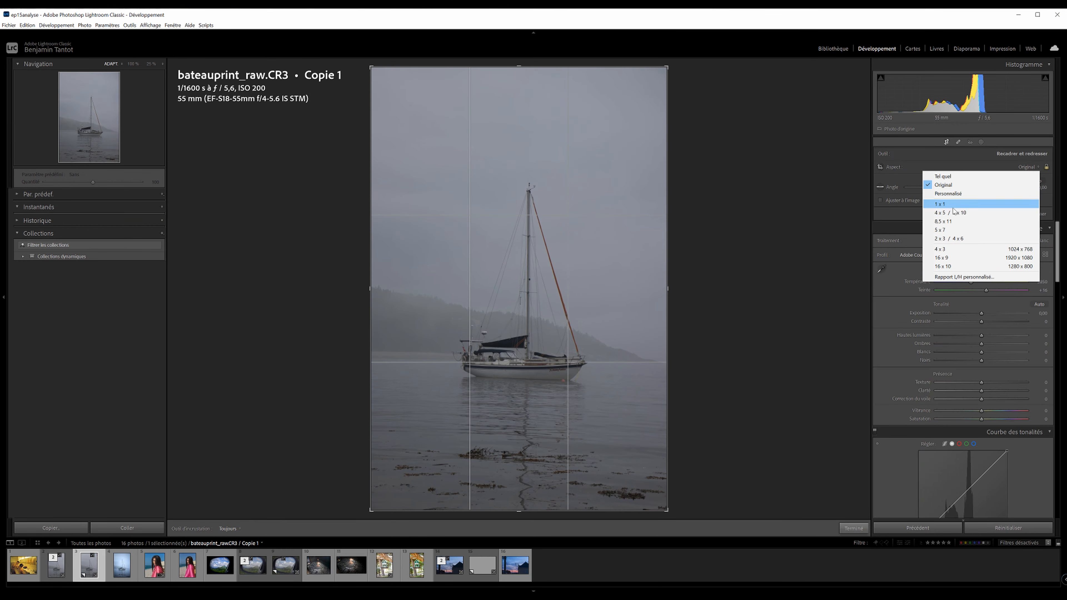
# - Crop the sailboat copy to a 4x5 / 8x10 ratio, tilting the frame slightly to straighten it and tightening it around the boat
pyautogui.click(954, 215)
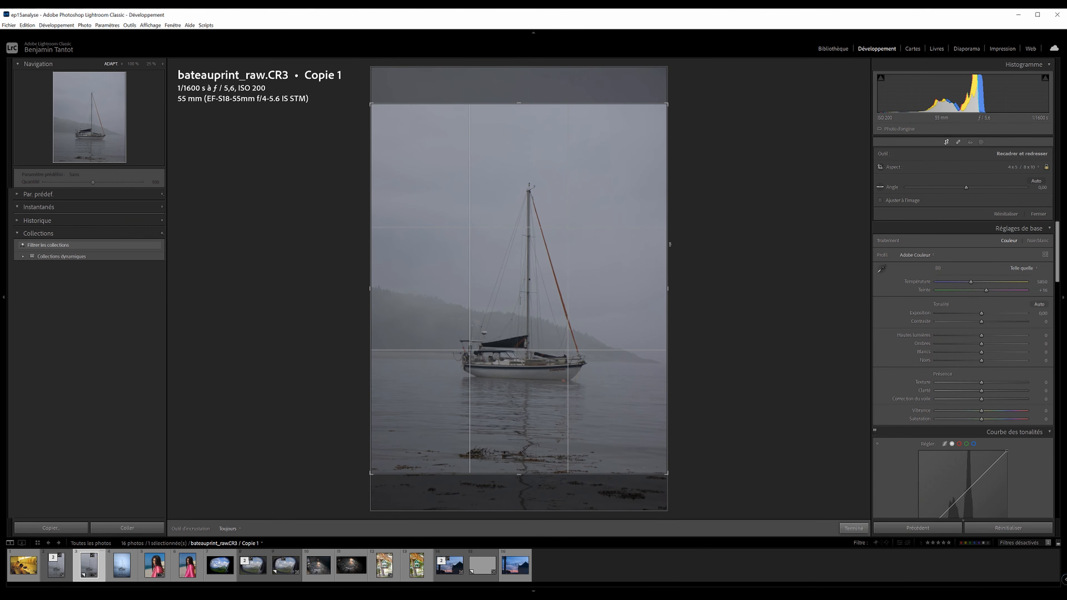
pyautogui.click(948, 142)
pyautogui.click(947, 142)
pyautogui.moveTo(678, 205); pyautogui.dragTo(678, 201)
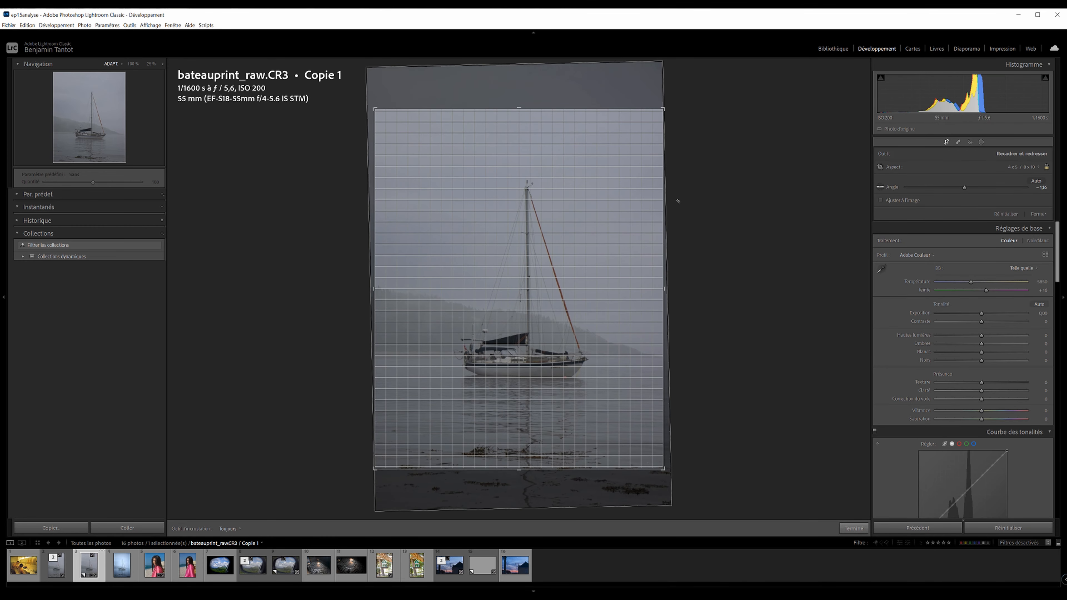
pyautogui.click(948, 142)
pyautogui.click(950, 142)
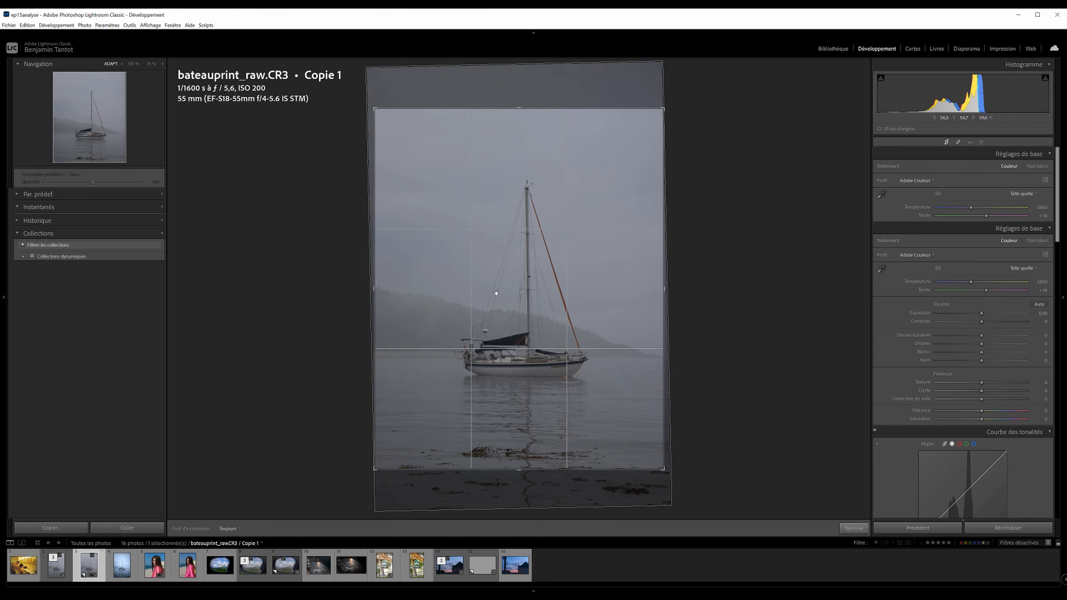
pyautogui.moveTo(375, 468); pyautogui.dragTo(379, 465)
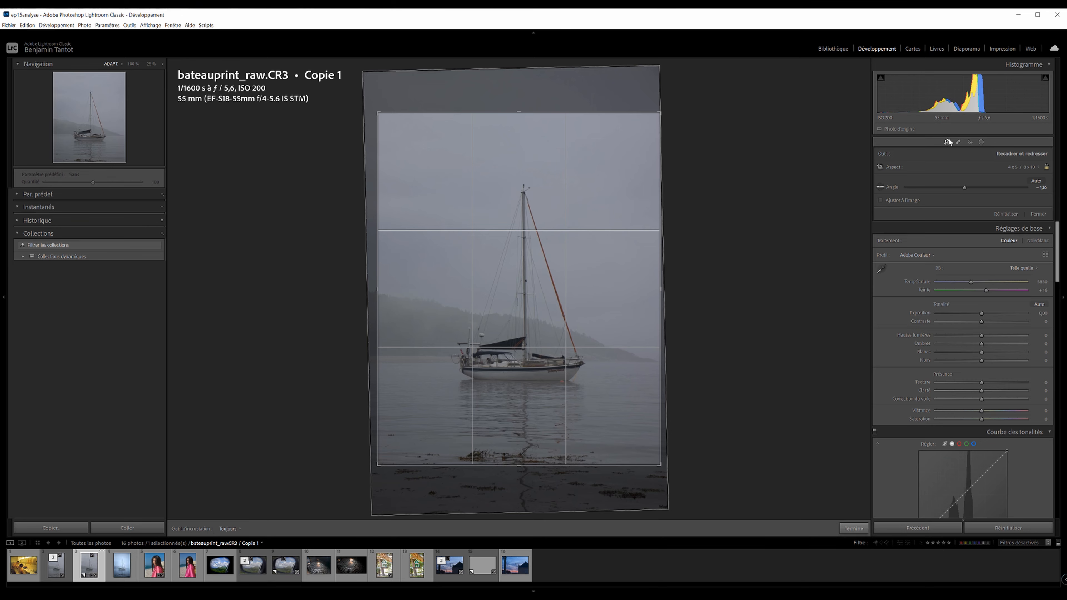
pyautogui.click(948, 142)
# - Set Exposure to +0.70, Contrast +34, Highlights −48, Whites +24, Clarity −28 and Dehaze −22 for a softer, brighter mist
pyautogui.moveTo(979, 248); pyautogui.dragTo(992, 278)
pyautogui.moveTo(993, 316); pyautogui.dragTo(980, 318)
pyautogui.click(971, 319)
pyautogui.click(969, 325)
pyautogui.moveTo(972, 324)
pyautogui.mouseDown()
pyautogui.moveTo(986, 329)
pyautogui.moveTo(972, 327)
pyautogui.mouseUp()
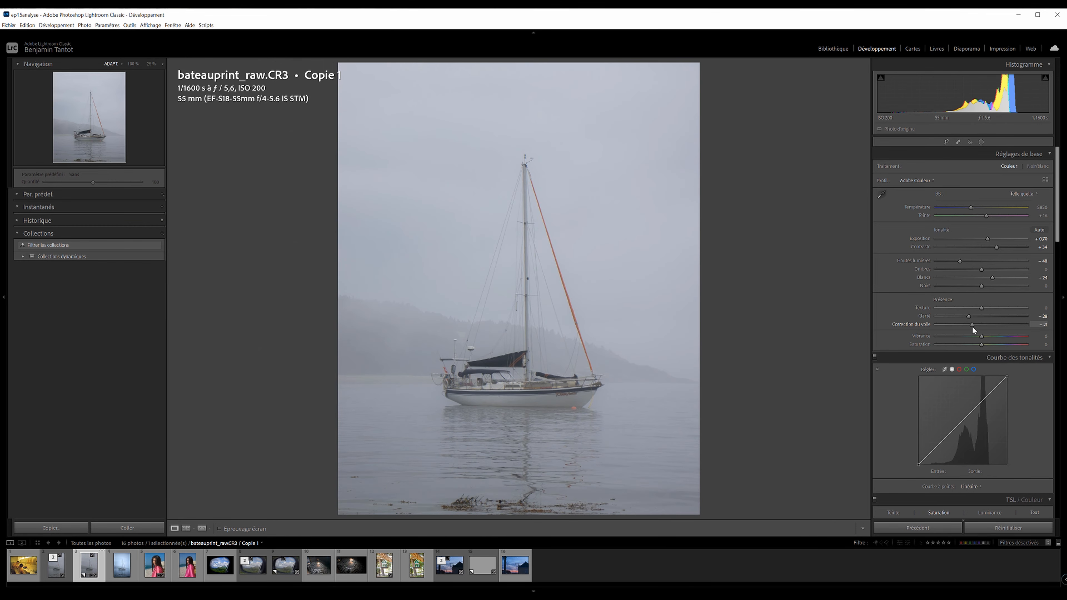
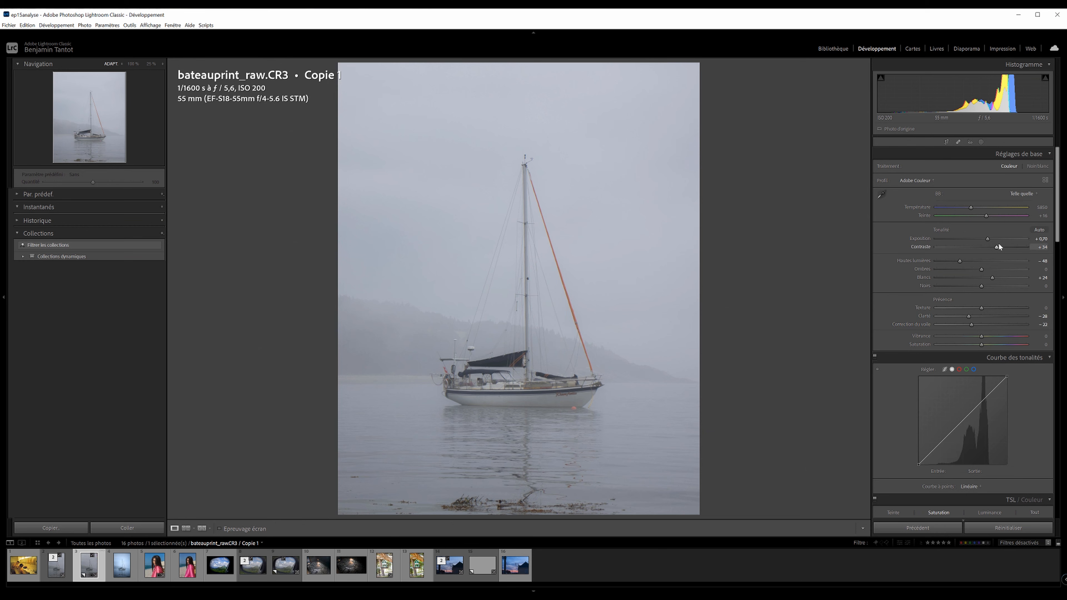
# - Refine the tones to Contrast +85, Highlights −77, Shadows +7, Whites +44 and Blacks −36, with Clarity −23 and Dehaze −15
pyautogui.moveTo(1001, 248); pyautogui.dragTo(996, 280)
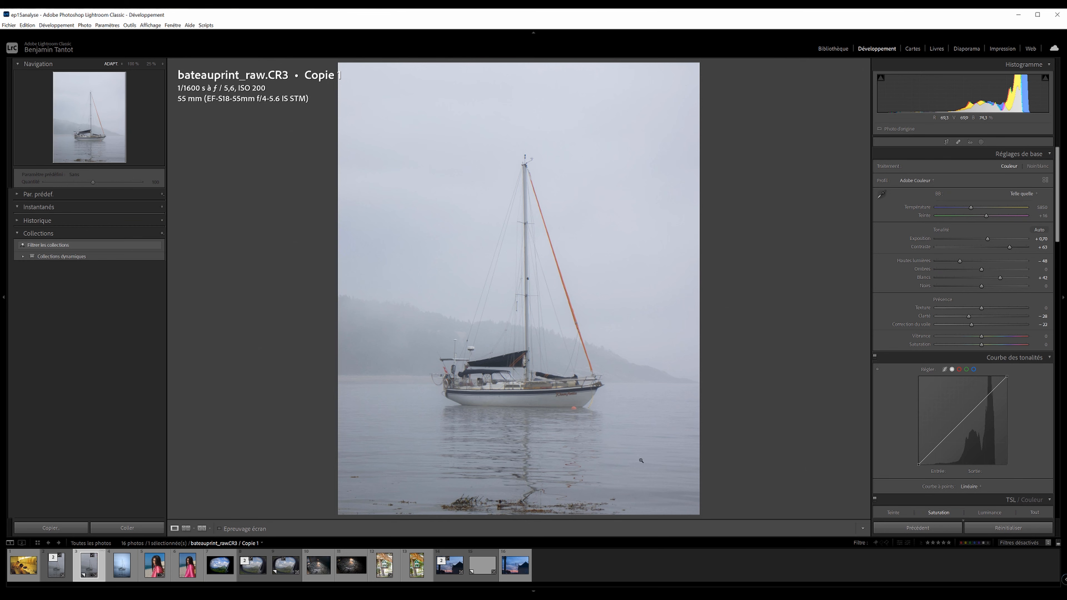
pyautogui.moveTo(985, 271); pyautogui.dragTo(965, 286)
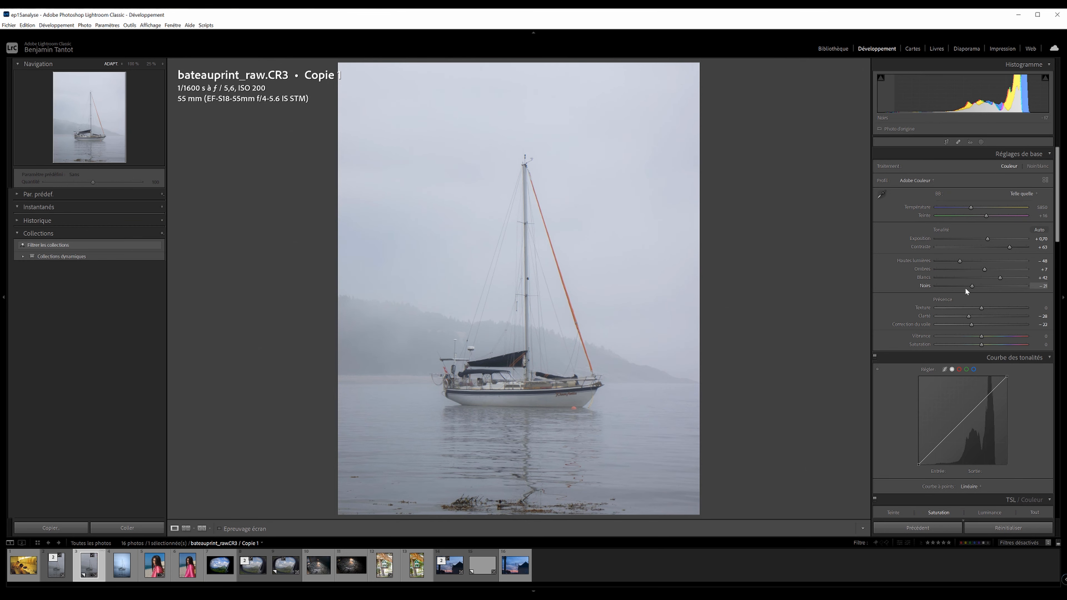
pyautogui.click(1017, 248)
pyautogui.click(971, 317)
pyautogui.click(974, 325)
pyautogui.click(1019, 247)
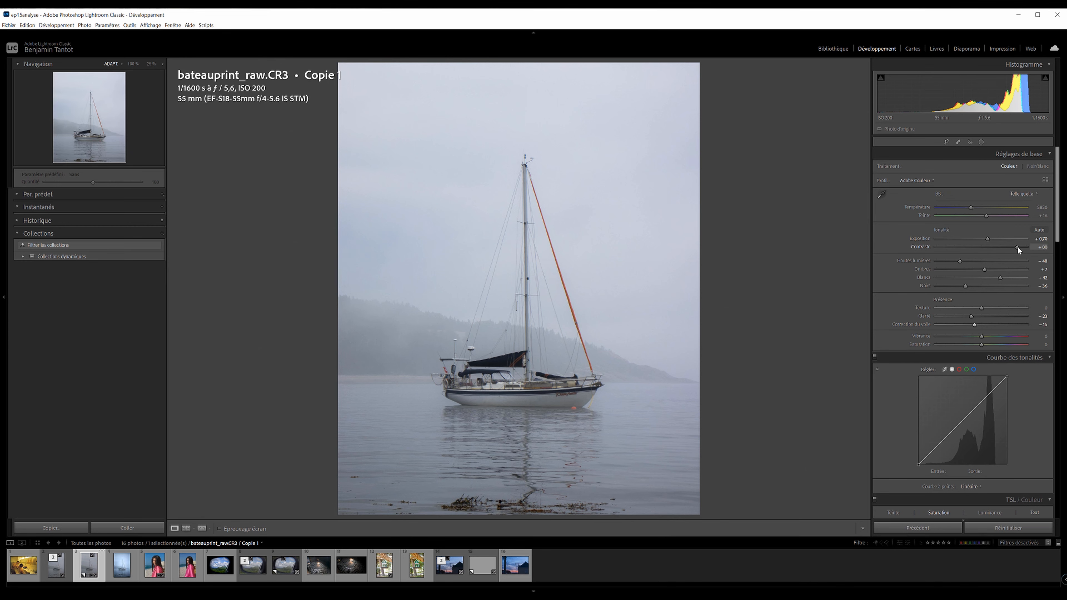
pyautogui.moveTo(1000, 275); pyautogui.dragTo(946, 261)
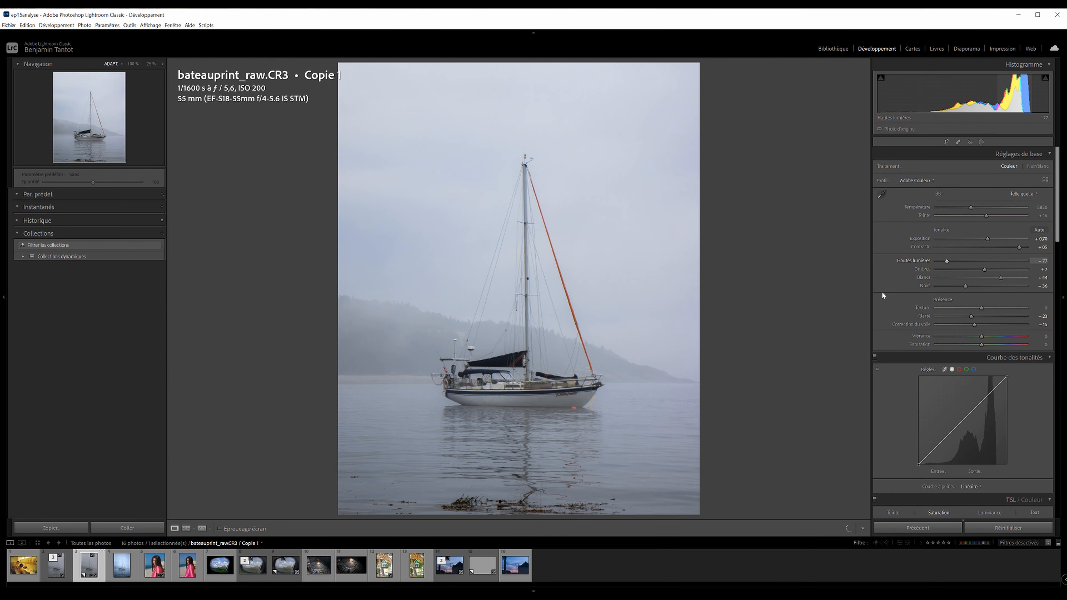
# - Try a slanted linear gradient mask over the sky with Dehaze 26 and Saturation −24, and delete the mask
pyautogui.click(982, 142)
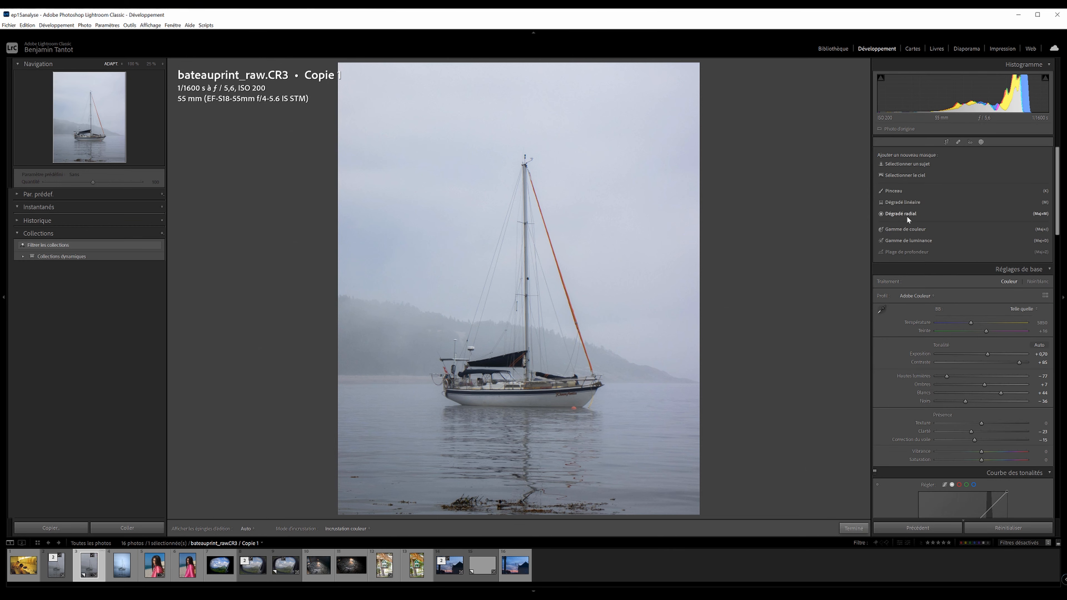
pyautogui.click(913, 202)
pyautogui.moveTo(539, 175); pyautogui.dragTo(488, 456)
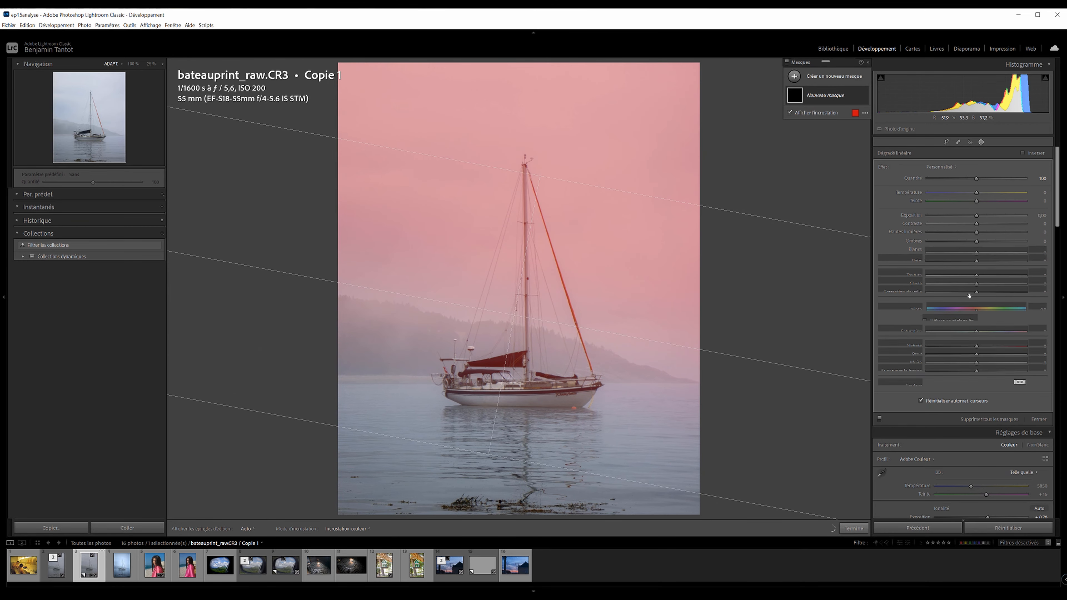
pyautogui.moveTo(980, 291); pyautogui.dragTo(988, 294)
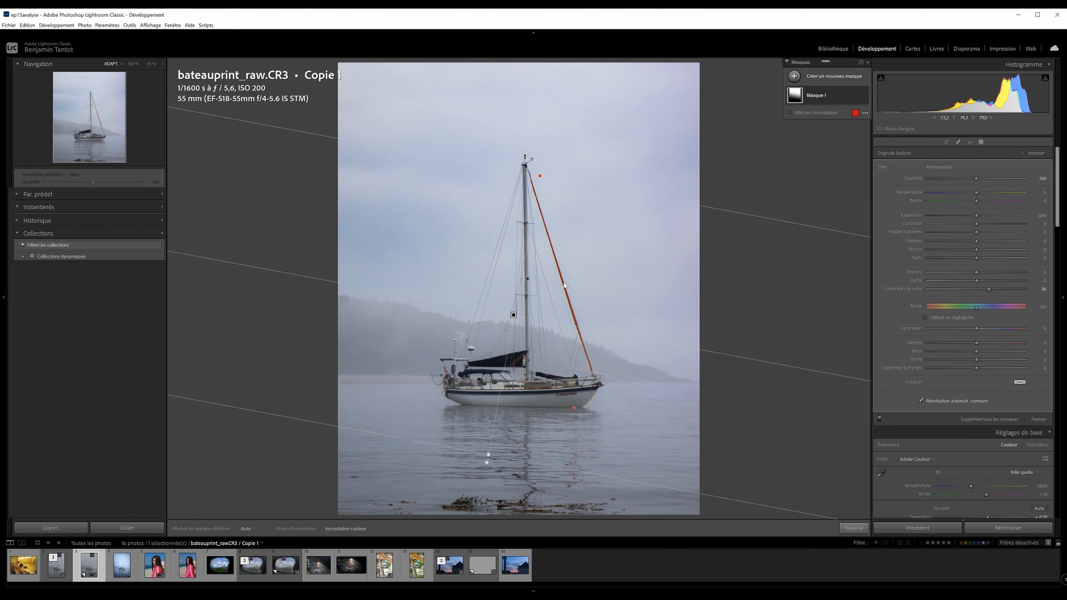
pyautogui.moveTo(513, 315); pyautogui.dragTo(523, 289)
pyautogui.moveTo(976, 328)
pyautogui.mouseDown()
pyautogui.moveTo(937, 330)
pyautogui.moveTo(980, 338)
pyautogui.moveTo(963, 339)
pyautogui.mouseUp()
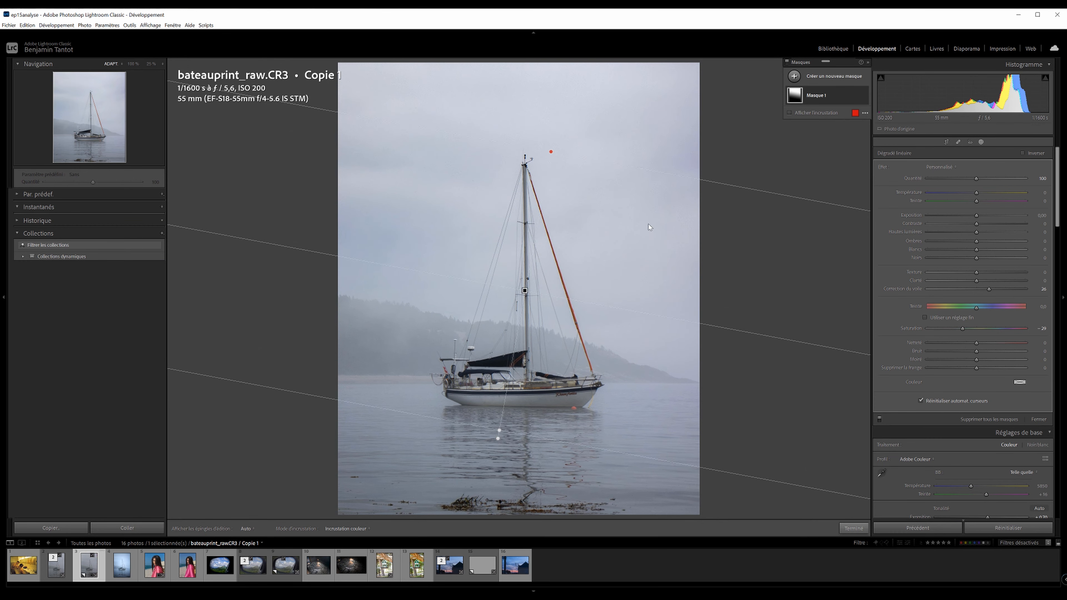
pyautogui.click(850, 95)
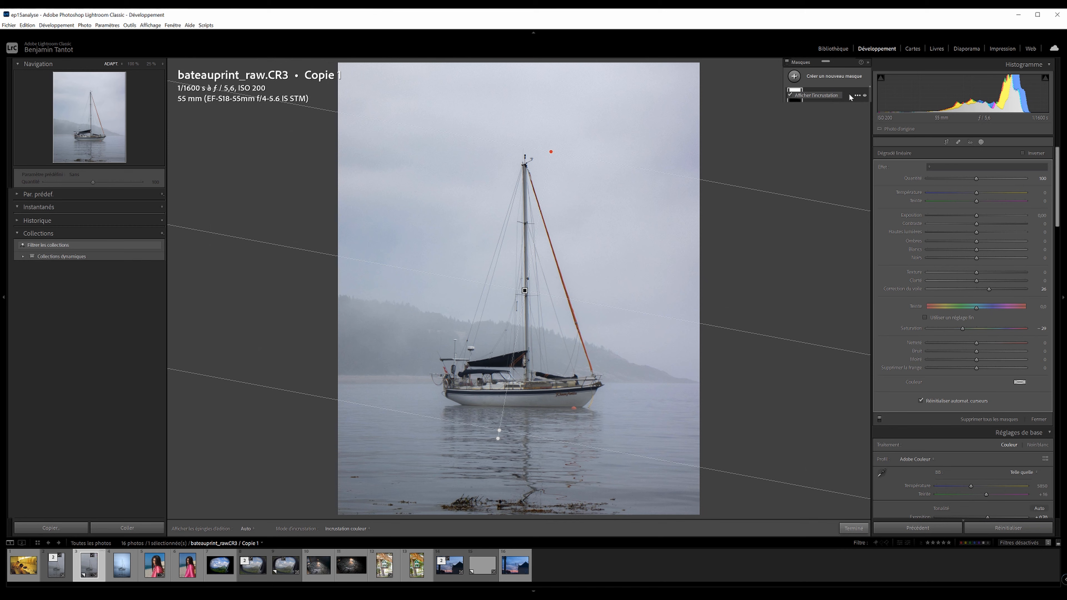
pyautogui.click(981, 142)
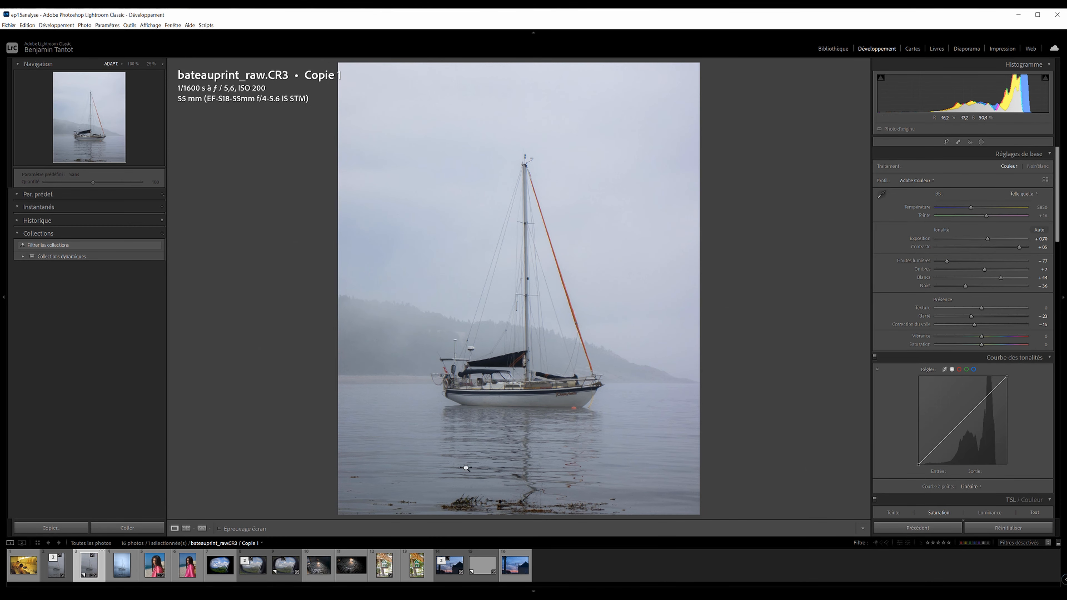
# - Compare the edit with its original state, and set the blue primary saturation in Calibration to −43
pyautogui.press('\\')
pyautogui.press('\\')
pyautogui.scroll(-10, 1027, 434)
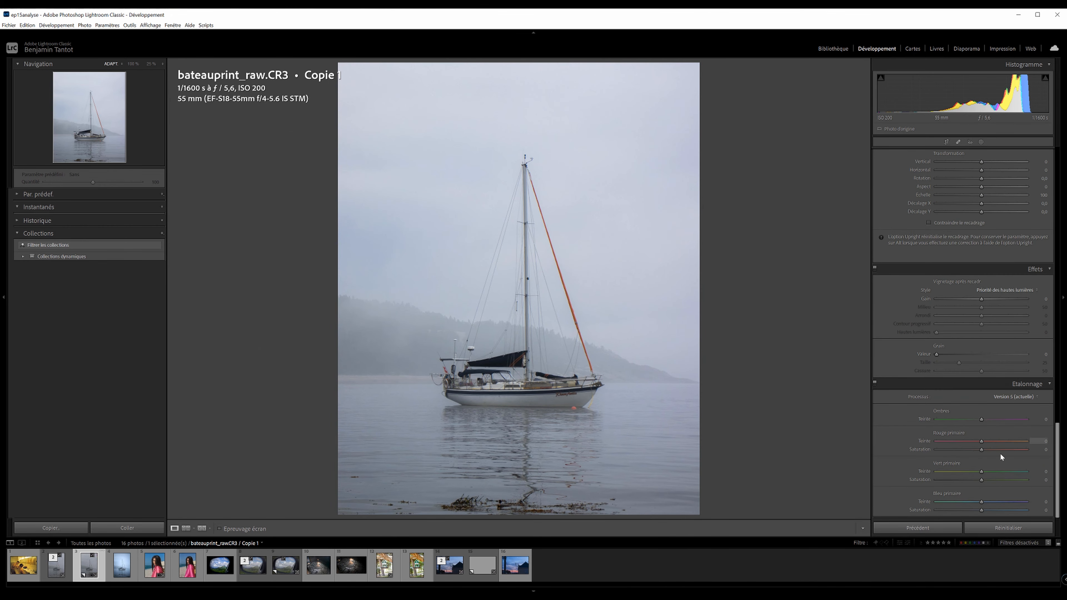
pyautogui.click(964, 510)
pyautogui.click(937, 510)
pyautogui.click(961, 510)
pyautogui.scroll(10, 1025, 286)
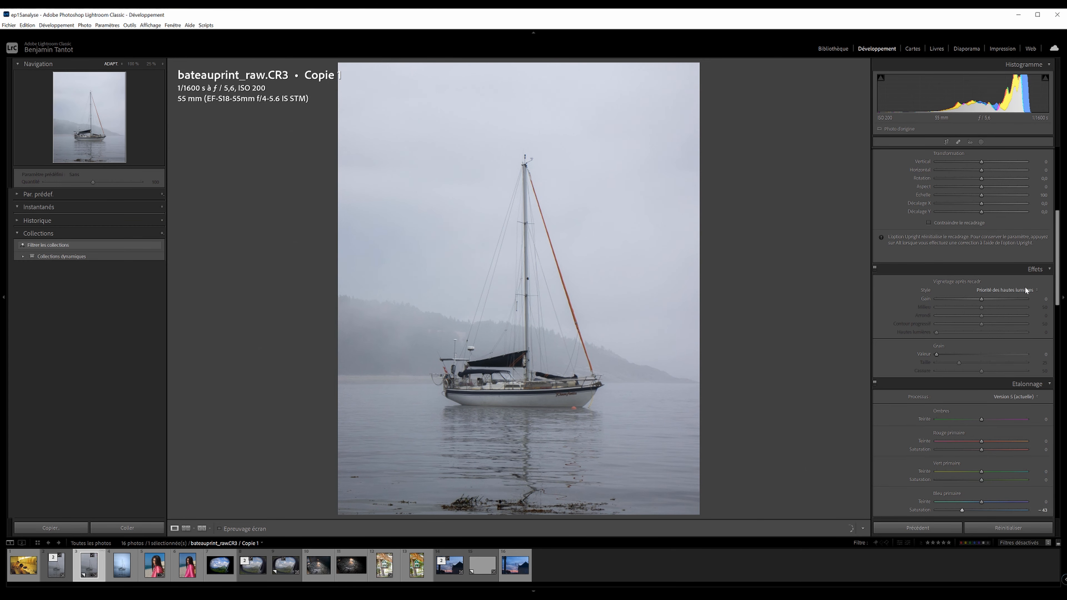
# - Push Contrast to +99, Highlights to −100 and Whites to +49, and lower Dehaze to −36 and Shadows to −7
pyautogui.click(1024, 247)
pyautogui.moveTo(1023, 253); pyautogui.dragTo(1003, 278)
pyautogui.moveTo(943, 258); pyautogui.dragTo(923, 261)
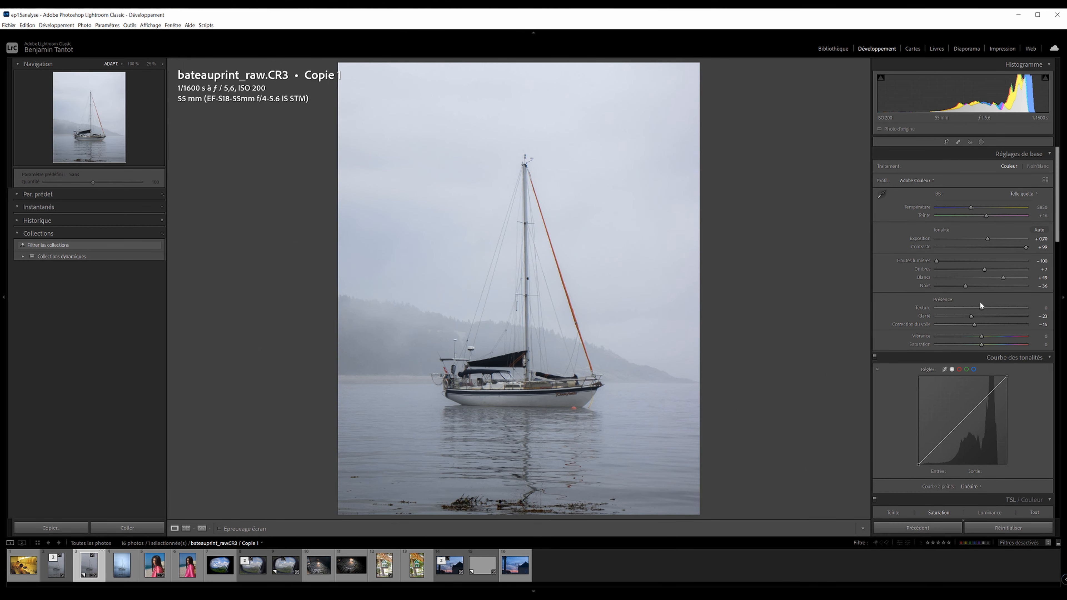
pyautogui.moveTo(975, 324); pyautogui.dragTo(965, 324)
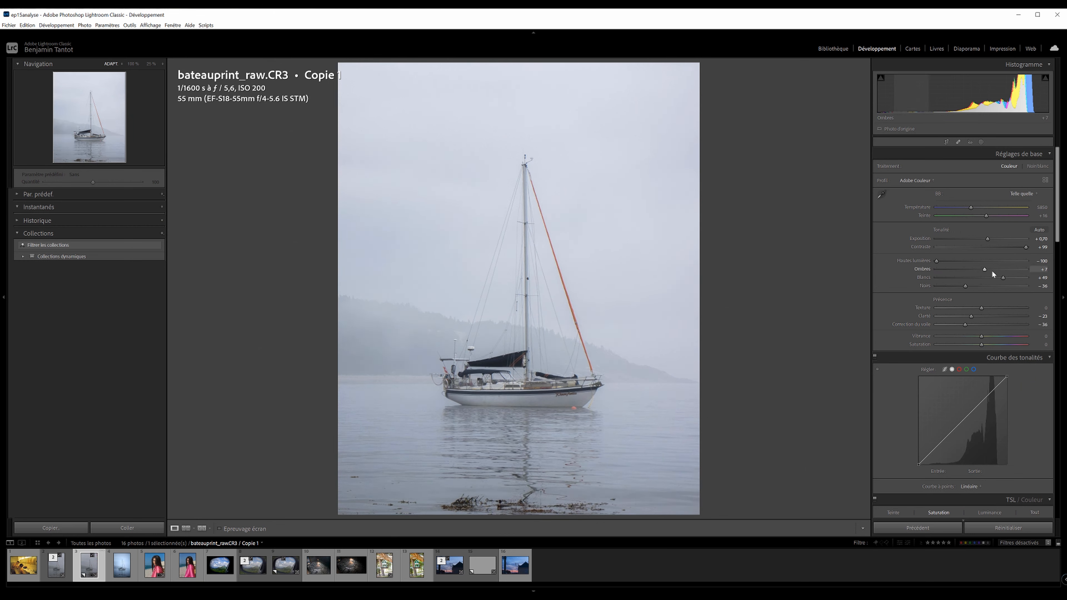
pyautogui.moveTo(985, 268); pyautogui.dragTo(974, 269)
# - Shape the tone curve with three points, lowering the dark one to input 42, output 37, and compare before and after
pyautogui.press('alt')
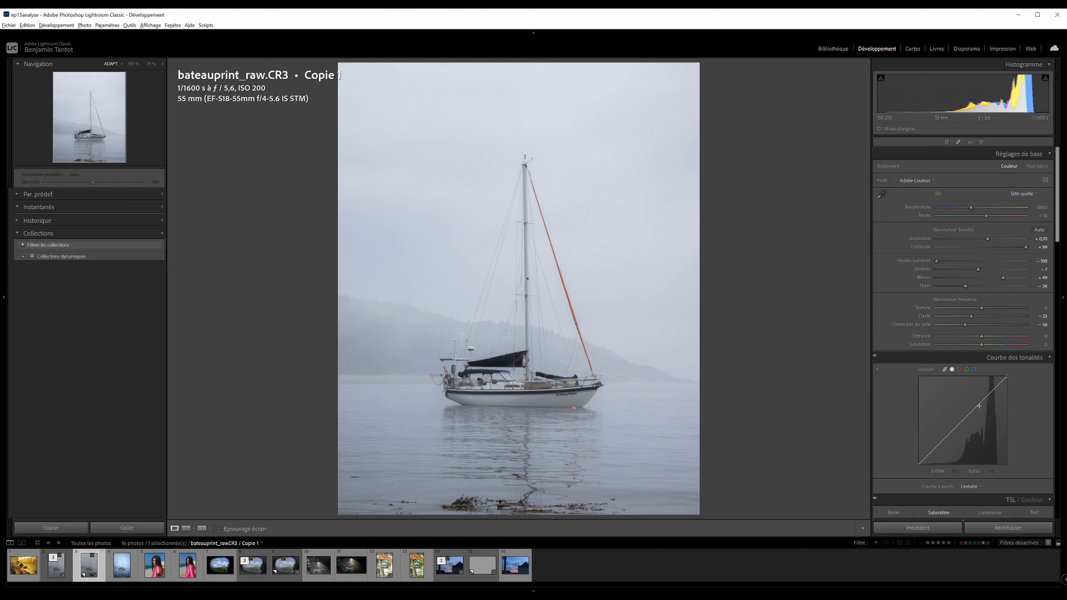
pyautogui.click(962, 422)
pyautogui.click(985, 399)
pyautogui.click(934, 450)
pyautogui.hotkey('ctrl', 'z')
pyautogui.moveTo(934, 448); pyautogui.dragTo(934, 451)
pyautogui.press('\\')
pyautogui.press('\\')
pyautogui.press('\\')
pyautogui.press('\\')
# - Tighten and reposition the 4x5 crop around the sailboat, cutting out the seaweed in the foreground
pyautogui.press('r')
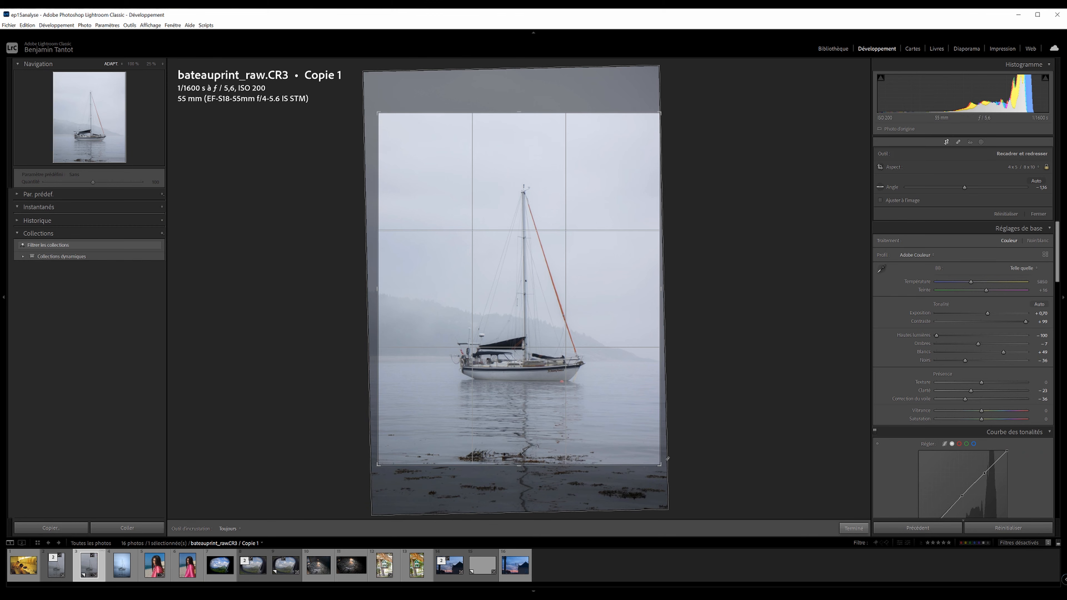
pyautogui.moveTo(656, 463); pyautogui.dragTo(612, 435)
pyautogui.click(947, 142)
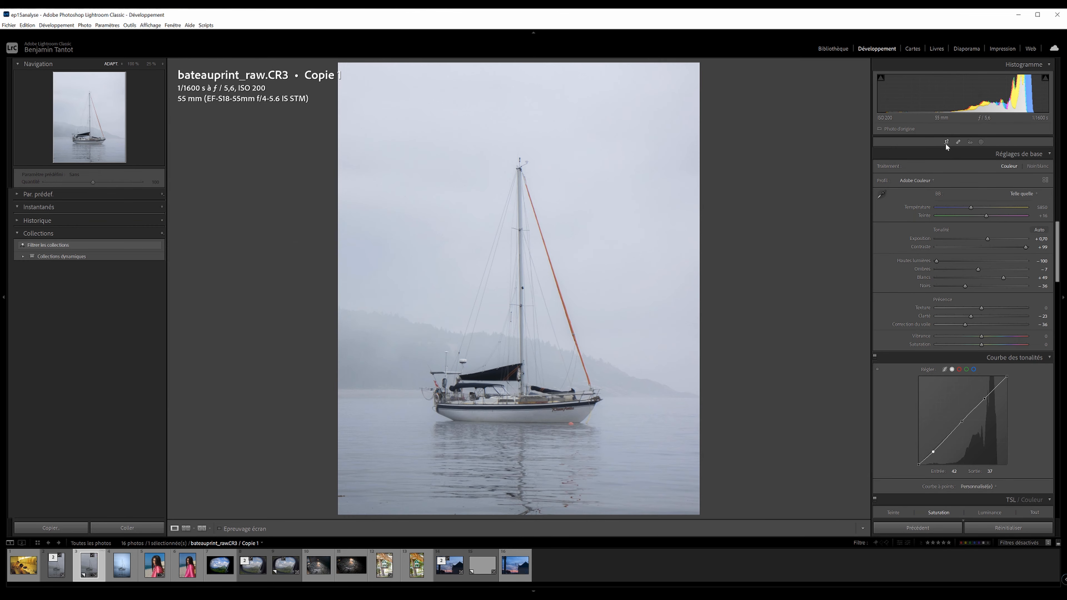
pyautogui.click(945, 130)
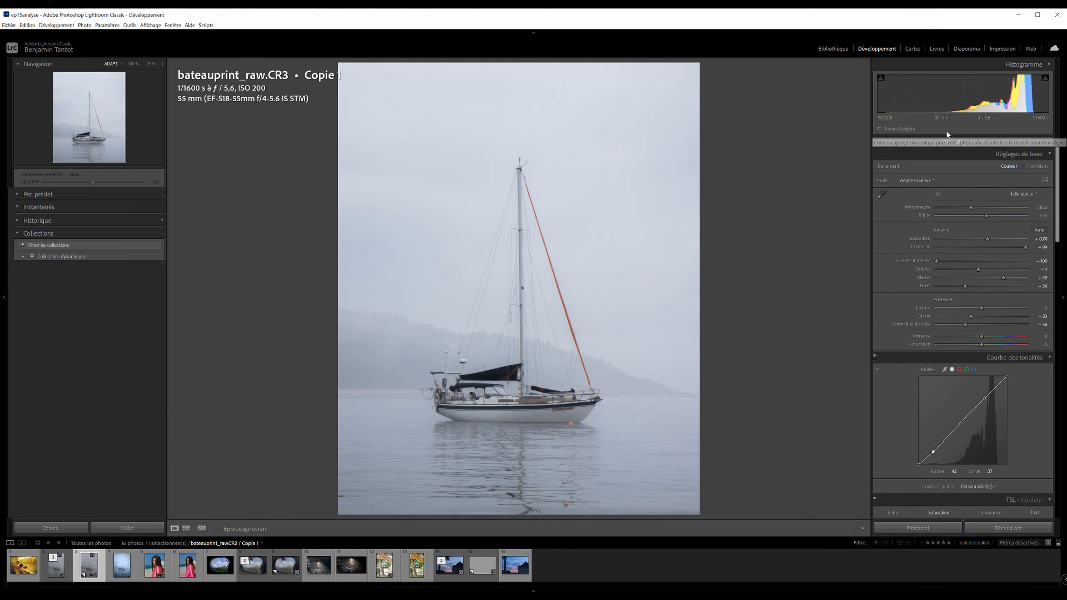
pyautogui.click(629, 342)
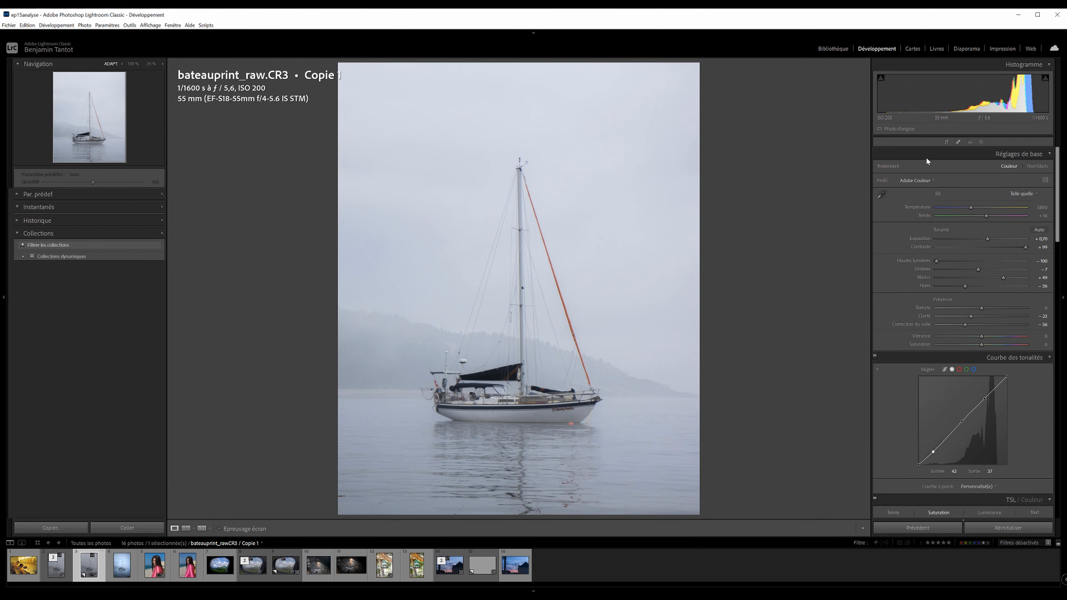
pyautogui.click(947, 142)
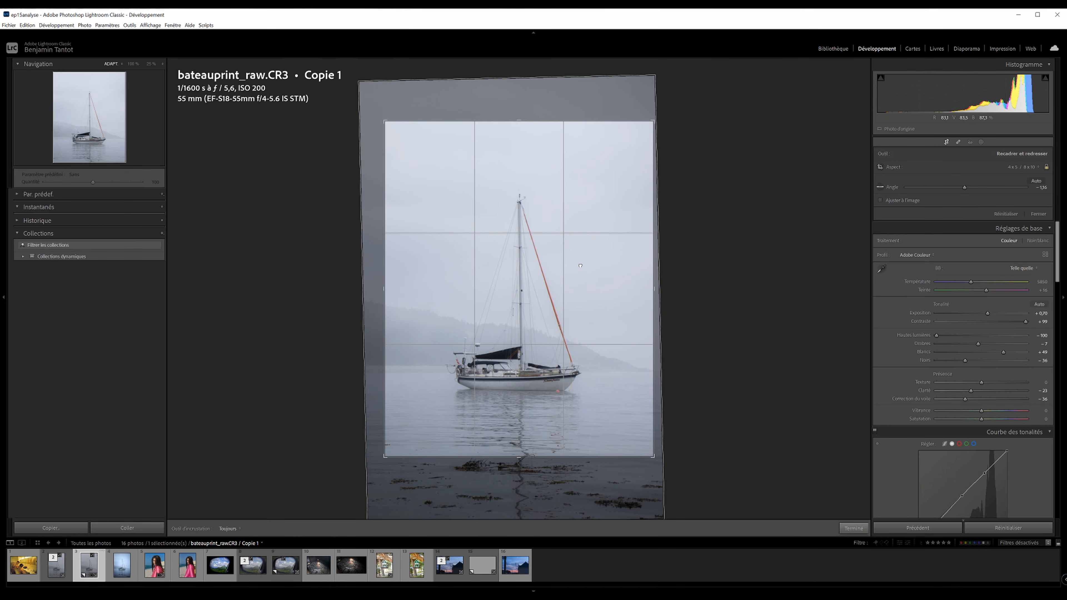
pyautogui.click(948, 143)
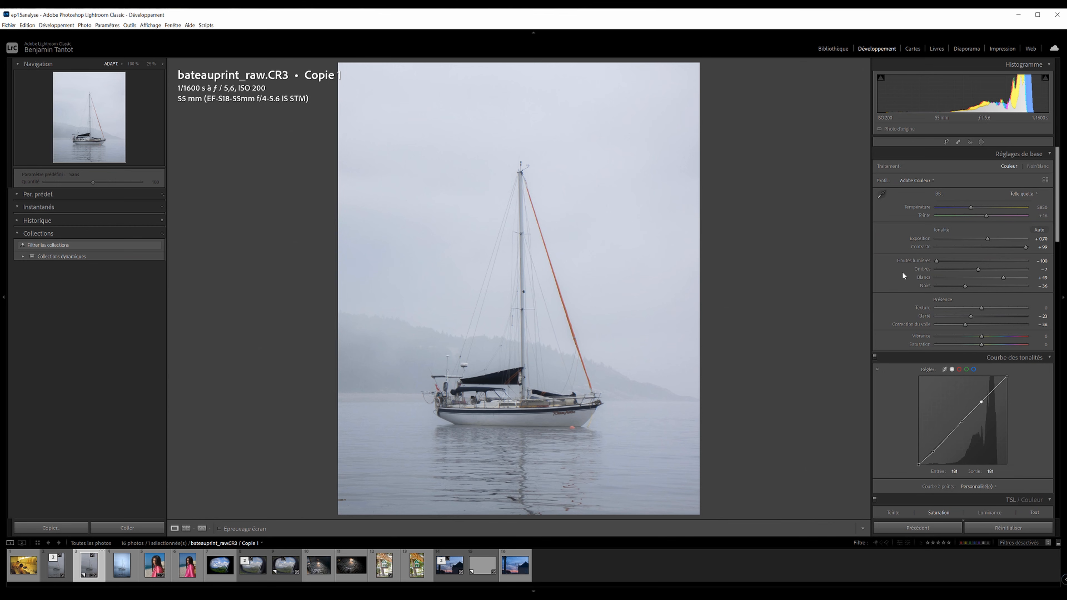
# - Adjust Dehaze to −41, Clarity to −20, Texture to +28 and Whites to +50
pyautogui.click(972, 325)
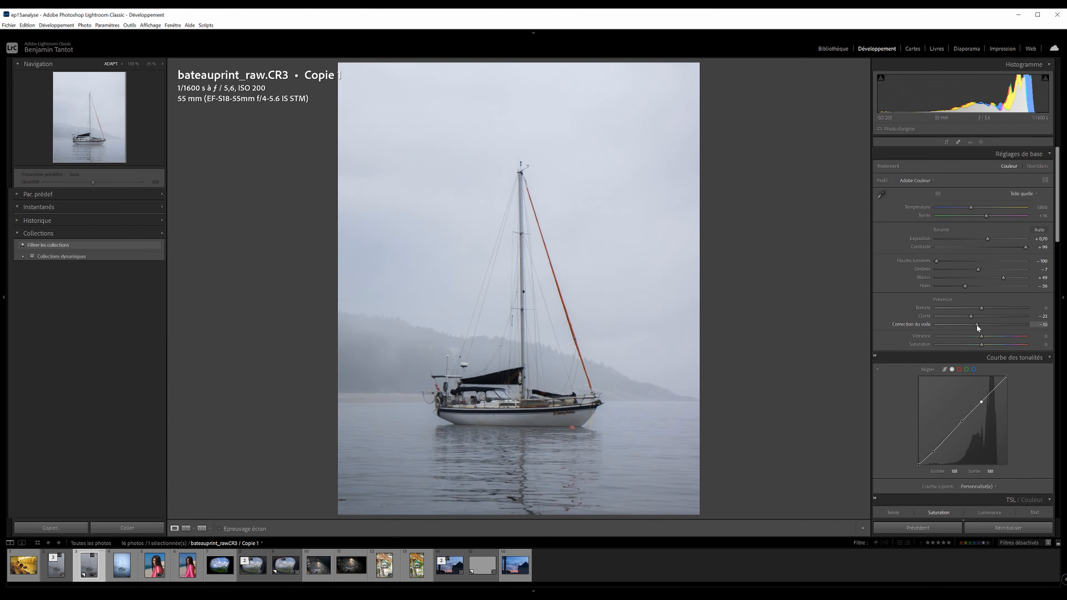
pyautogui.moveTo(971, 325)
pyautogui.mouseDown()
pyautogui.moveTo(987, 327)
pyautogui.moveTo(966, 332)
pyautogui.mouseUp()
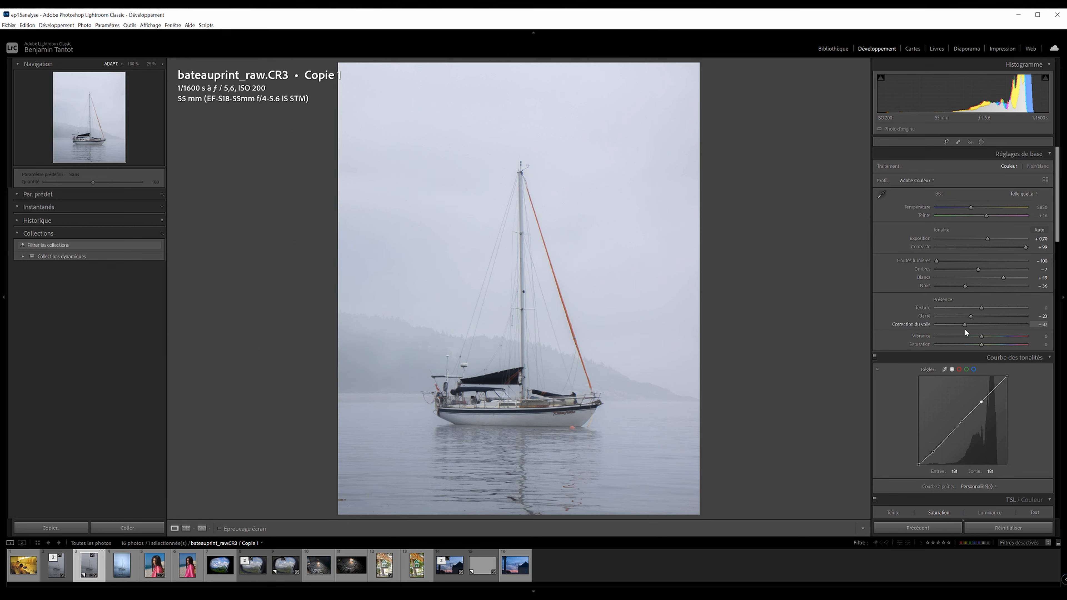
pyautogui.moveTo(964, 332); pyautogui.dragTo(963, 331)
pyautogui.moveTo(973, 316)
pyautogui.mouseDown()
pyautogui.moveTo(955, 315)
pyautogui.moveTo(999, 318)
pyautogui.moveTo(972, 317)
pyautogui.mouseUp()
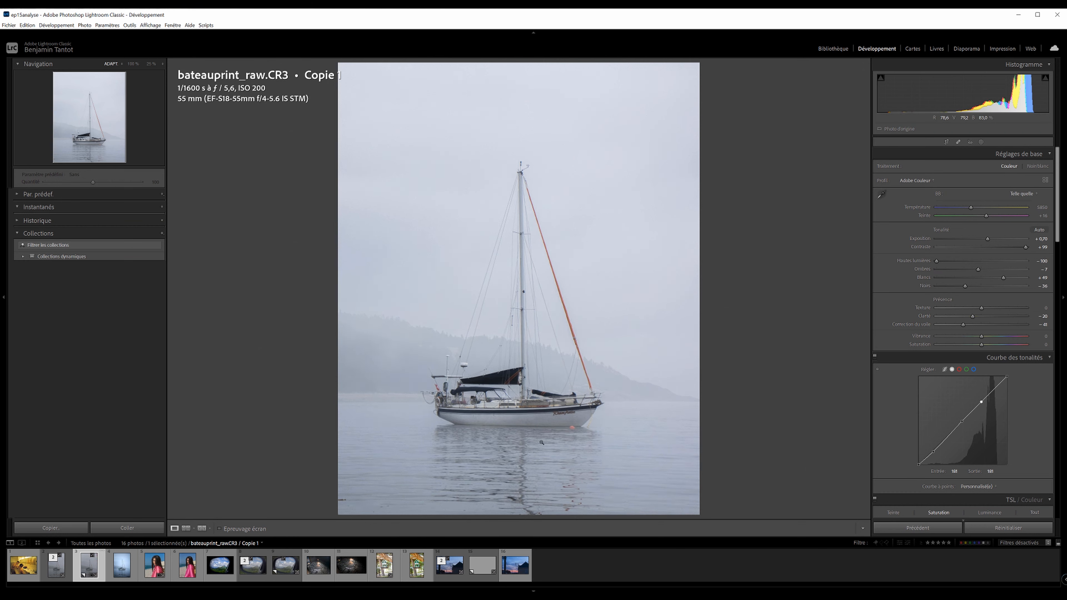
pyautogui.moveTo(982, 308)
pyautogui.mouseDown()
pyautogui.moveTo(1030, 308)
pyautogui.moveTo(956, 309)
pyautogui.moveTo(991, 318)
pyautogui.mouseUp()
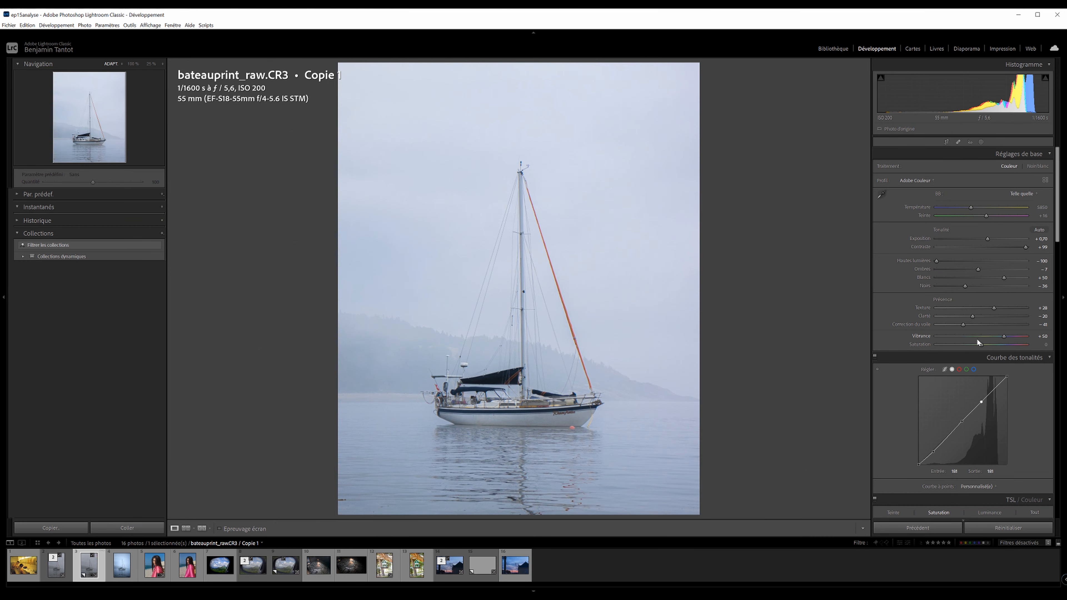
# - Try strong Vibrance and Saturation changes, including Saturation +100 with negative Vibrance, and reset both to 0
pyautogui.moveTo(976, 338); pyautogui.dragTo(1020, 343)
pyautogui.doubleClick(930, 333)
pyautogui.moveTo(978, 338); pyautogui.dragTo(1029, 344)
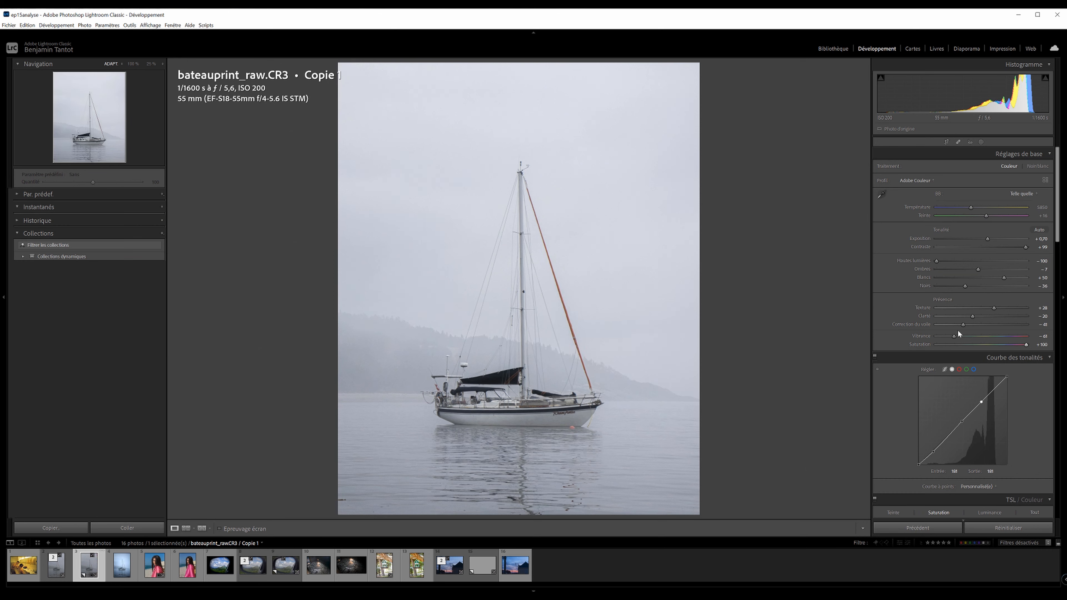
pyautogui.doubleClick(917, 346)
pyautogui.doubleClick(919, 337)
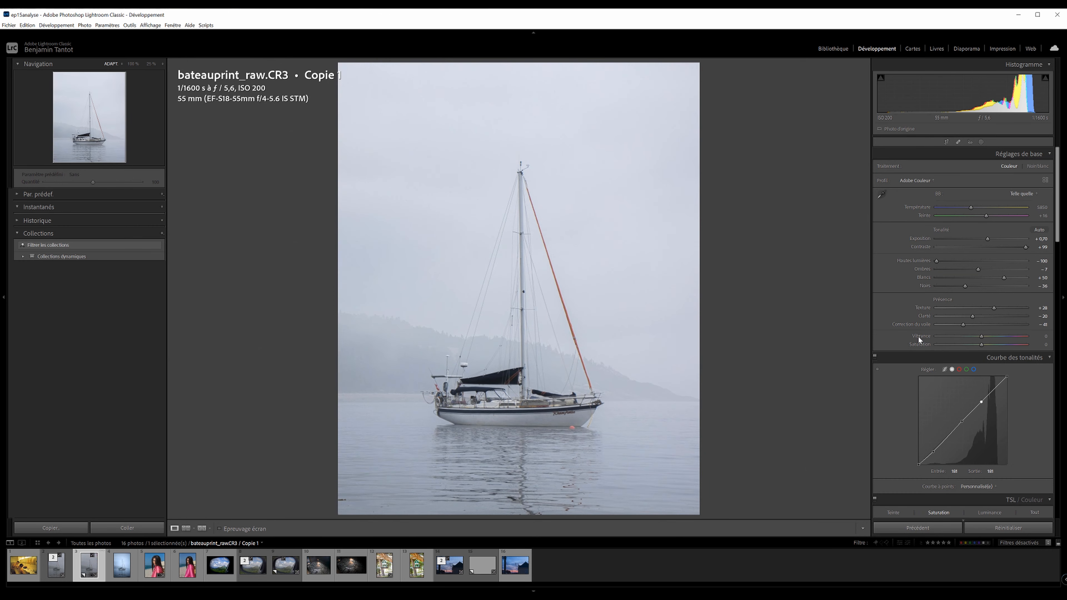
# - Set Vibrance to −8 and fine-tune the dark point of the tone curve
pyautogui.moveTo(982, 336); pyautogui.dragTo(978, 337)
pyautogui.moveTo(934, 454); pyautogui.dragTo(933, 452)
# - Compare the edited copy with bateauprint.jpg and the untouched raw photo, and raise the copy's Whites to +61
pyautogui.press('Right')
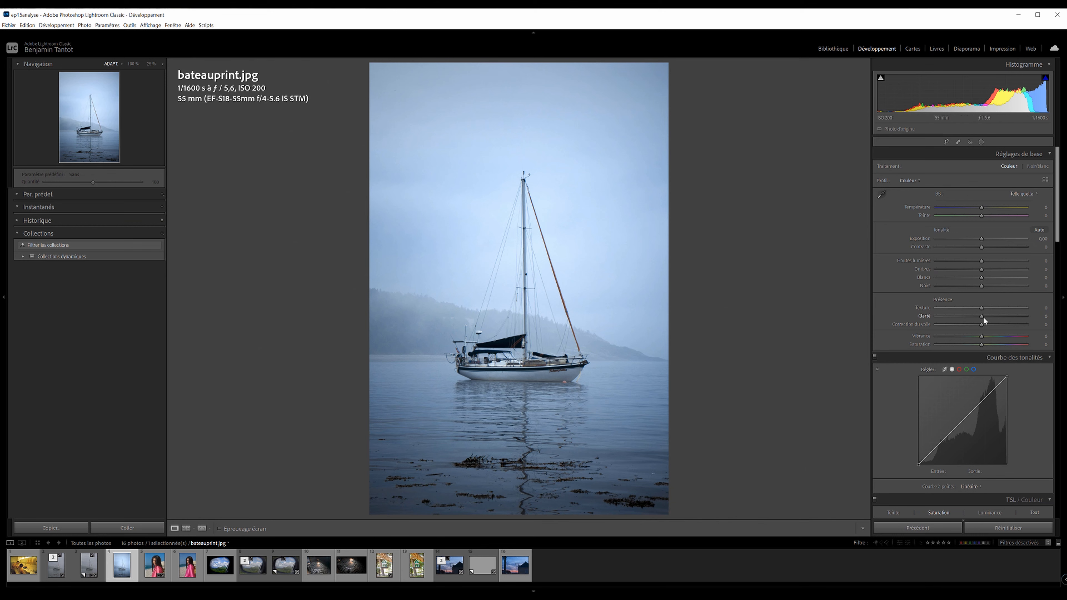
pyautogui.press('Left')
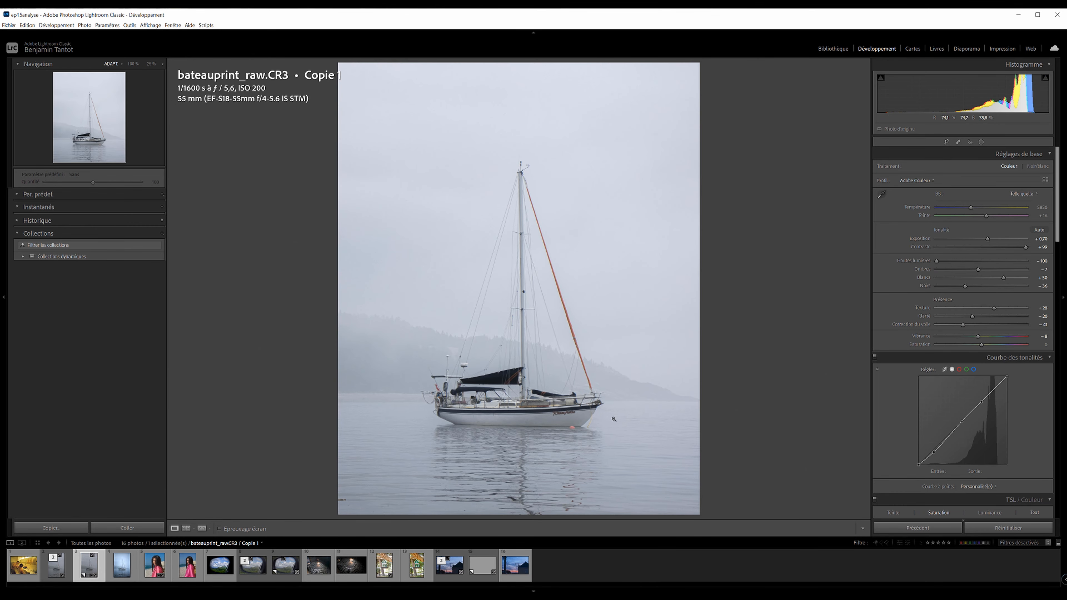
pyautogui.press('Left')
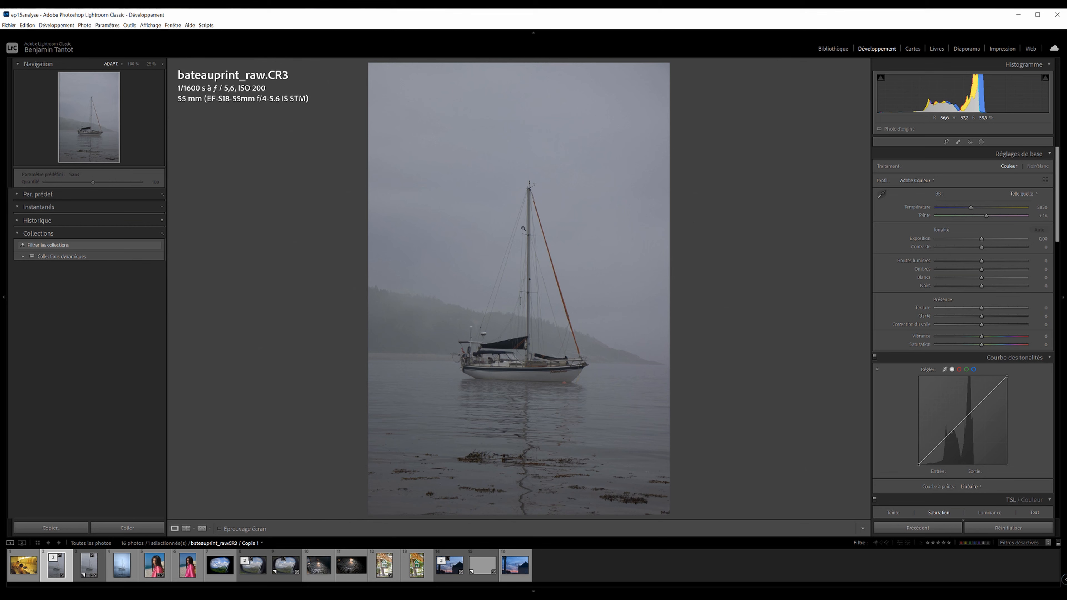
pyautogui.press('Right')
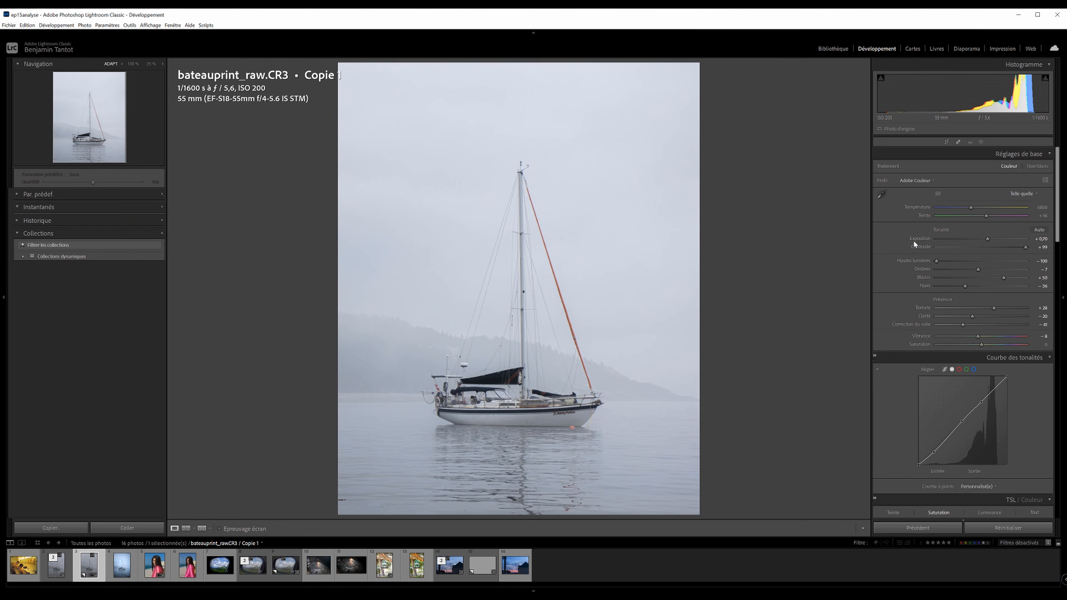
pyautogui.moveTo(1004, 276); pyautogui.dragTo(1009, 278)
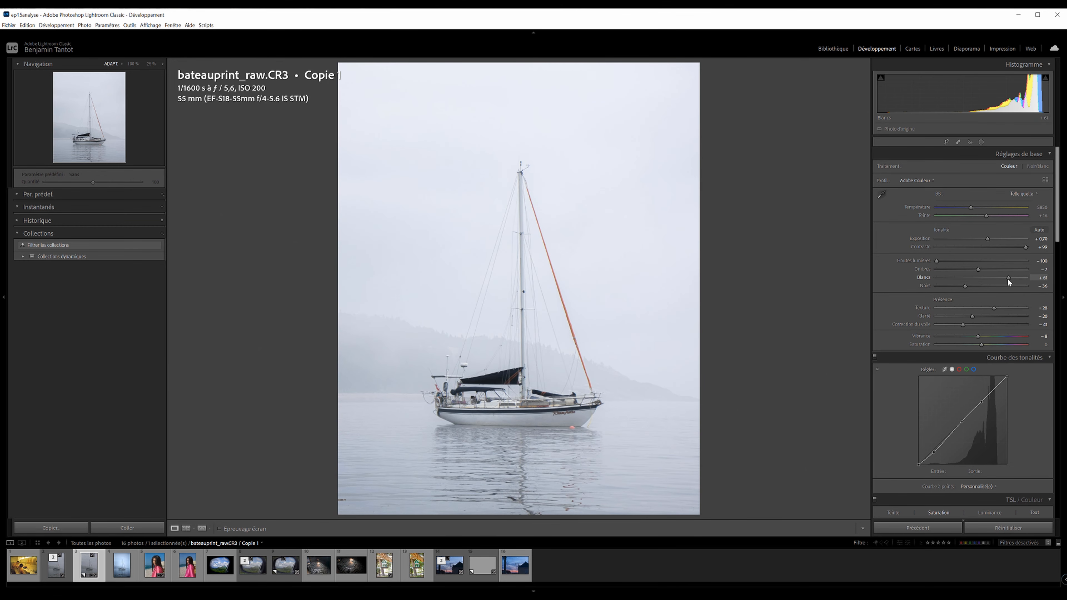